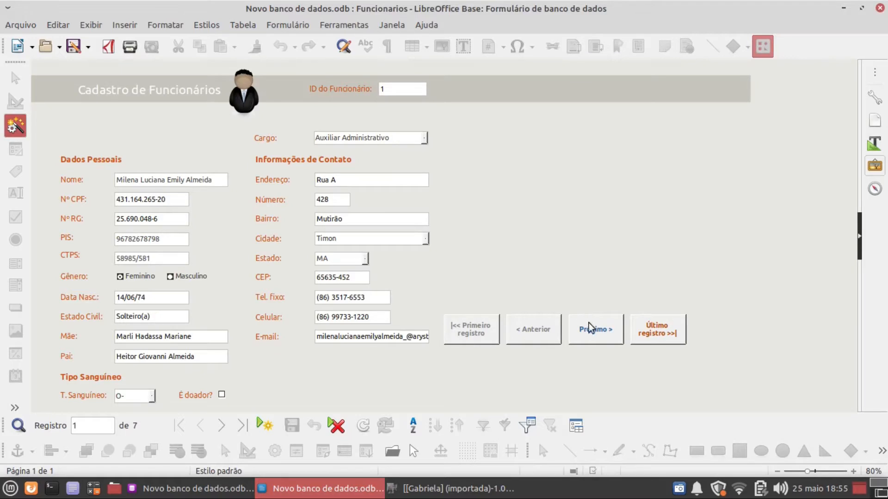
# Browse forward through the employee records in the Funcionarios form, and return to the first record.
pyautogui.click(594, 333)
pyautogui.click(595, 333)
pyautogui.click(595, 333)
pyautogui.click(594, 333)
pyautogui.click(592, 336)
pyautogui.click(482, 342)
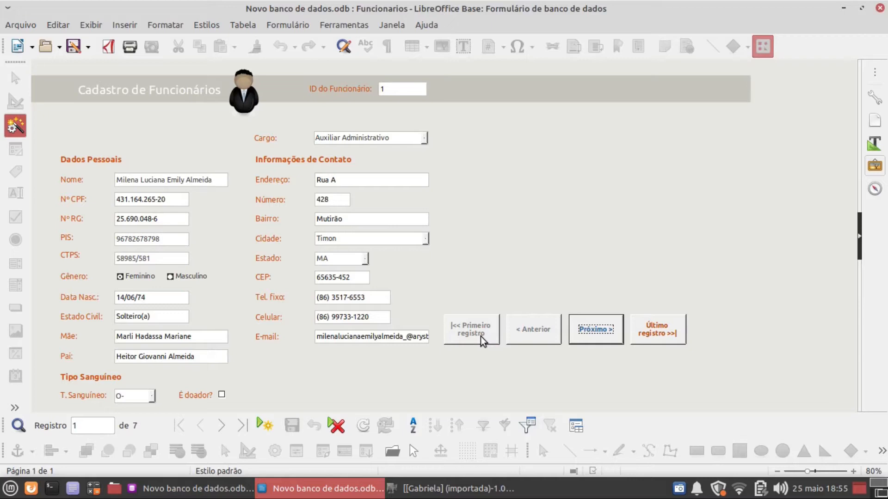
# View the employee photo files in the Funcionarios folder under Área de Trabalho in the file manager, and close it.
pyautogui.click(114, 488)
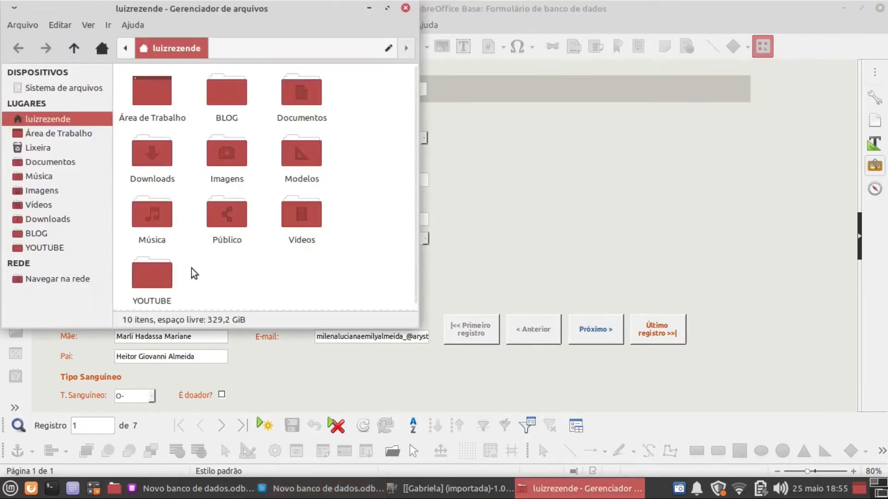
pyautogui.doubleClick(161, 99)
pyautogui.doubleClick(161, 99)
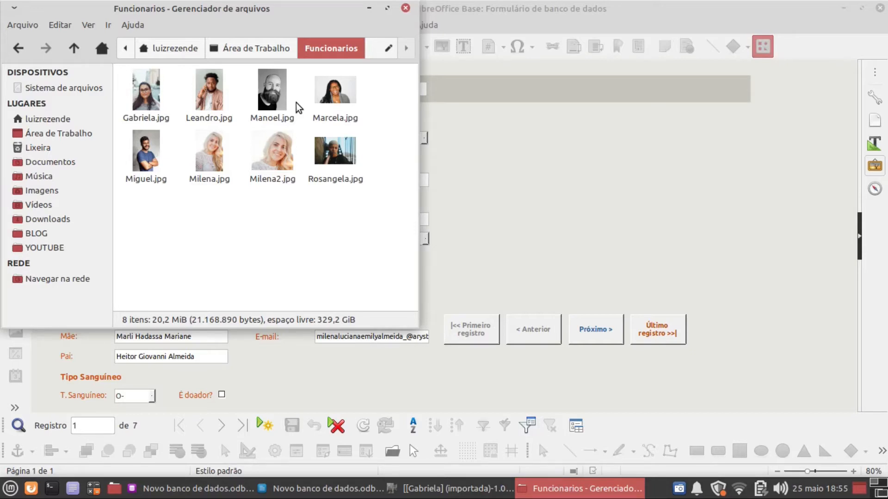
pyautogui.click(405, 8)
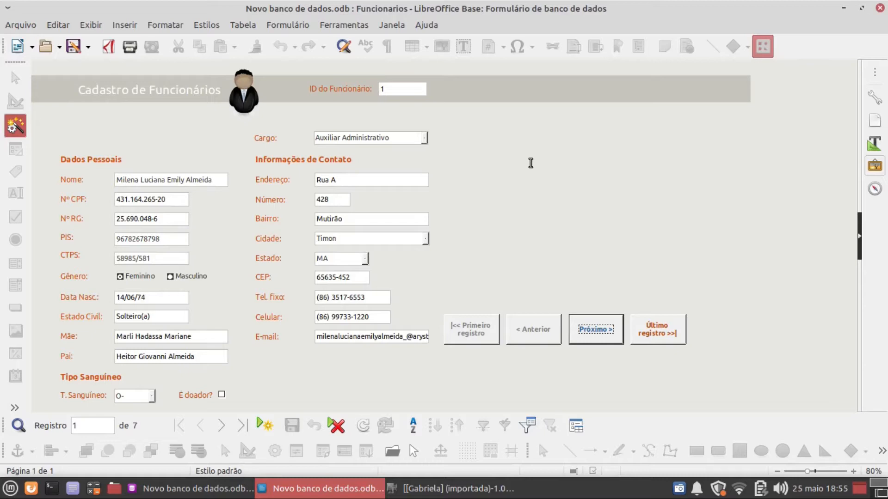
# Close the employee form and open the Funcionarios table for design editing.
pyautogui.click(879, 9)
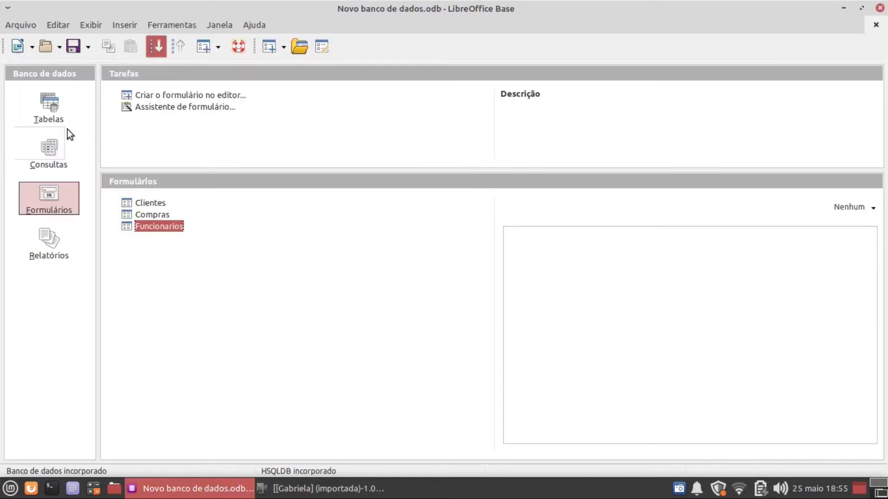
pyautogui.click(51, 108)
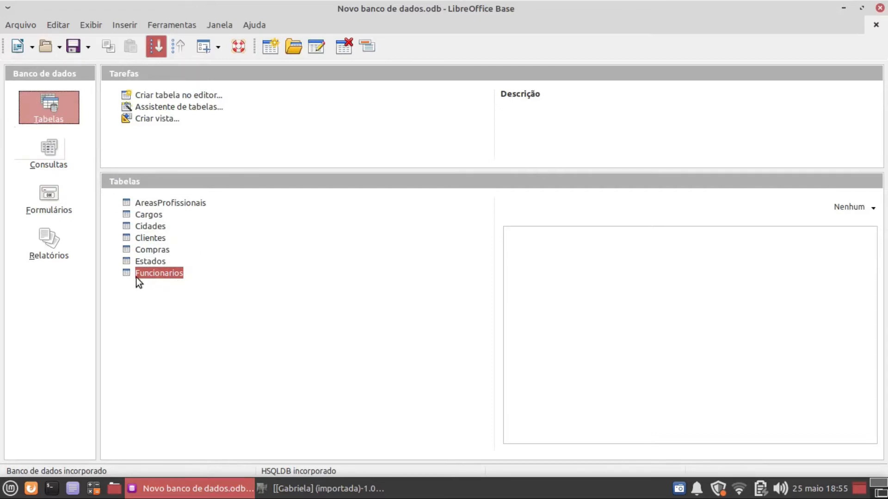
pyautogui.rightClick(164, 276)
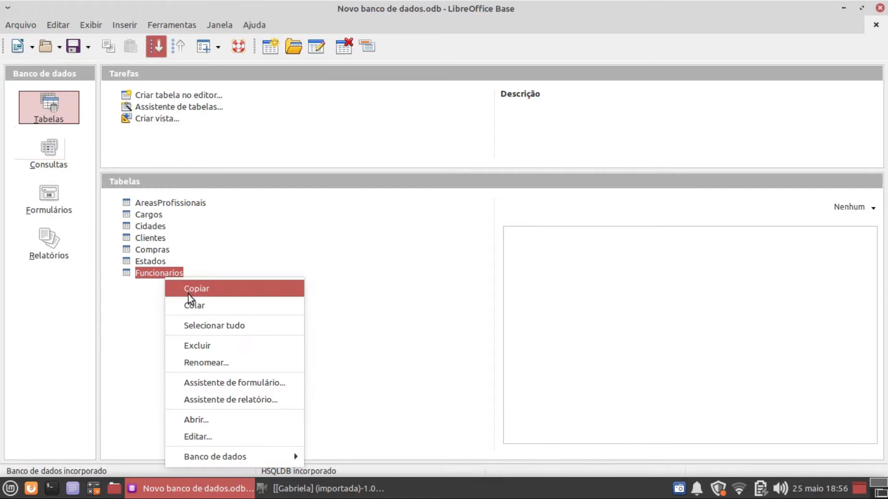
pyautogui.click(196, 436)
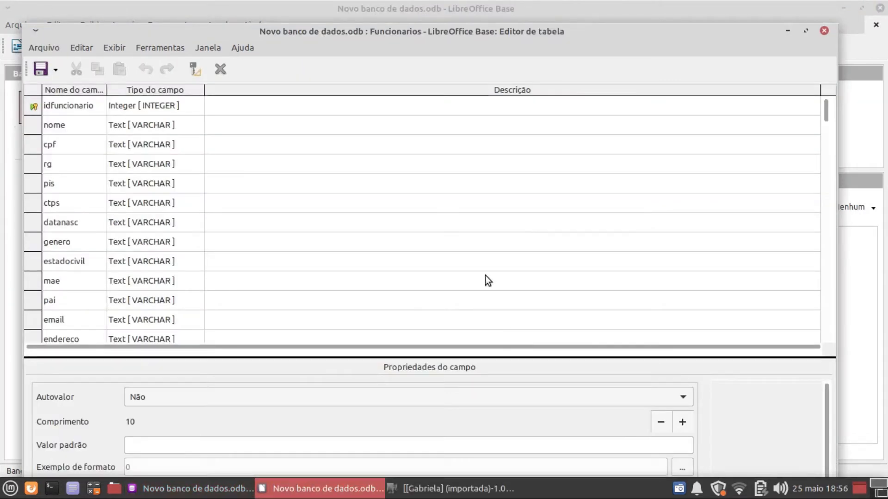
# Add a field named fotofuncionario of type Image [ LONGVARBINARY ] after cargo, then save and close the Funcionarios table design.
pyautogui.moveTo(825, 114); pyautogui.dragTo(829, 151)
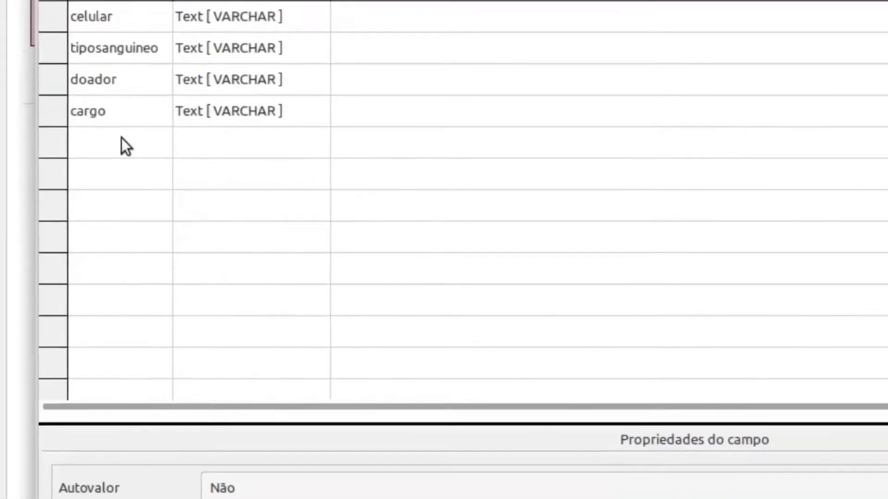
pyautogui.click(77, 181)
pyautogui.write('foto')
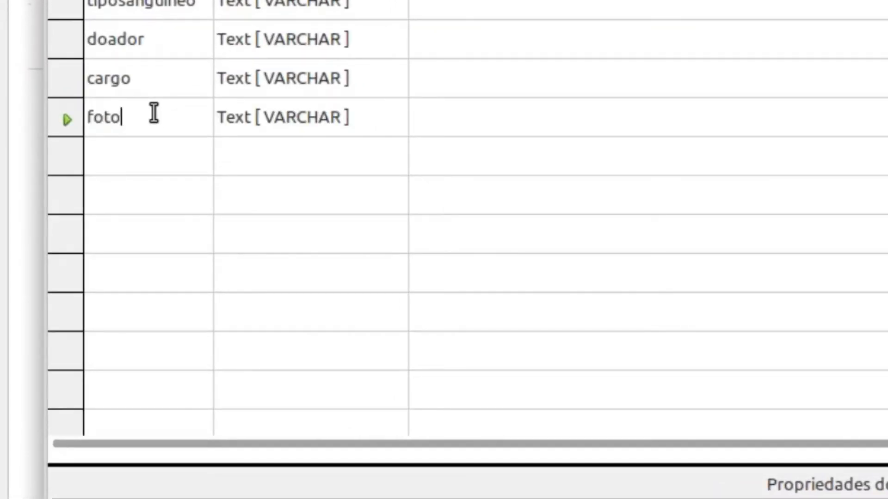
pyautogui.write('funcionario')
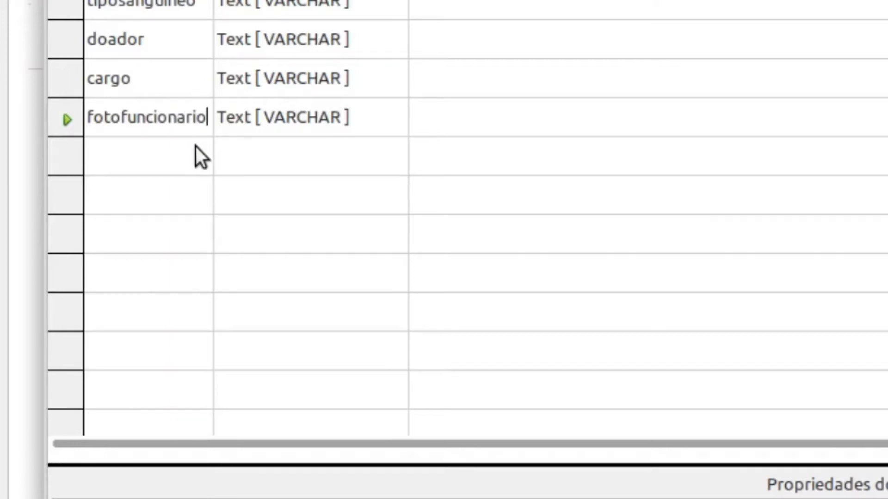
pyautogui.click(392, 120)
pyautogui.click(393, 120)
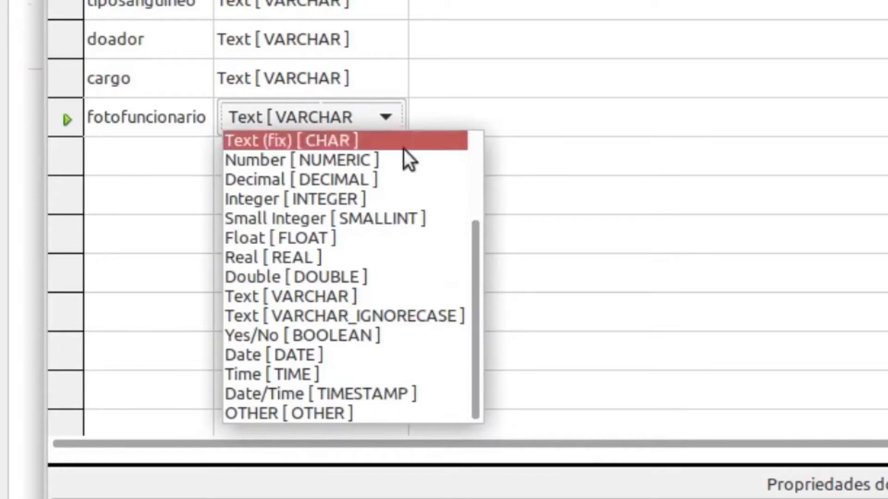
pyautogui.scroll(3, 468, 234)
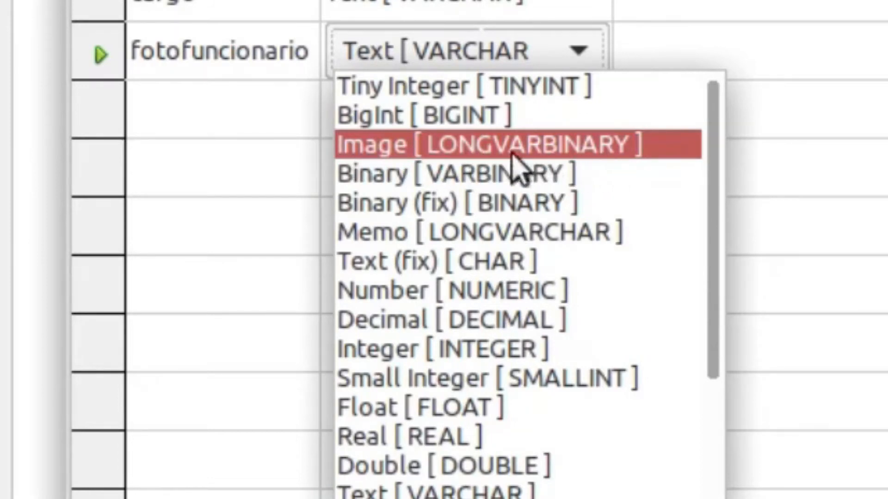
pyautogui.click(406, 147)
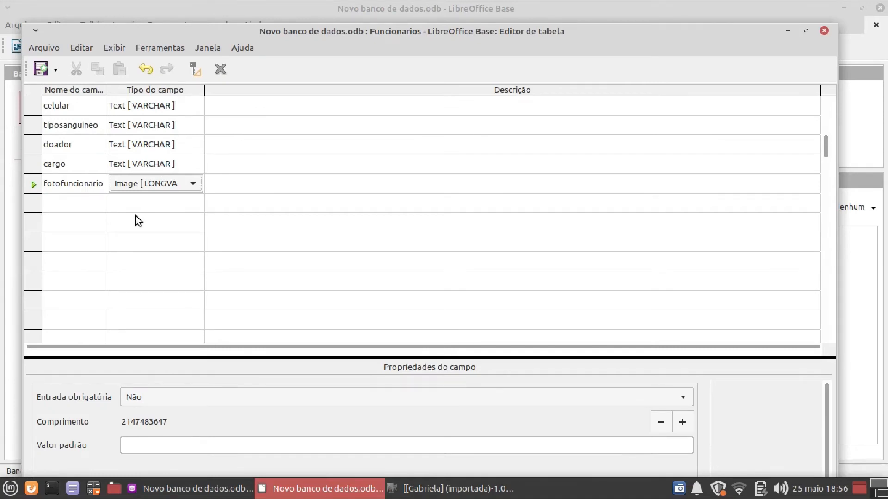
pyautogui.click(42, 70)
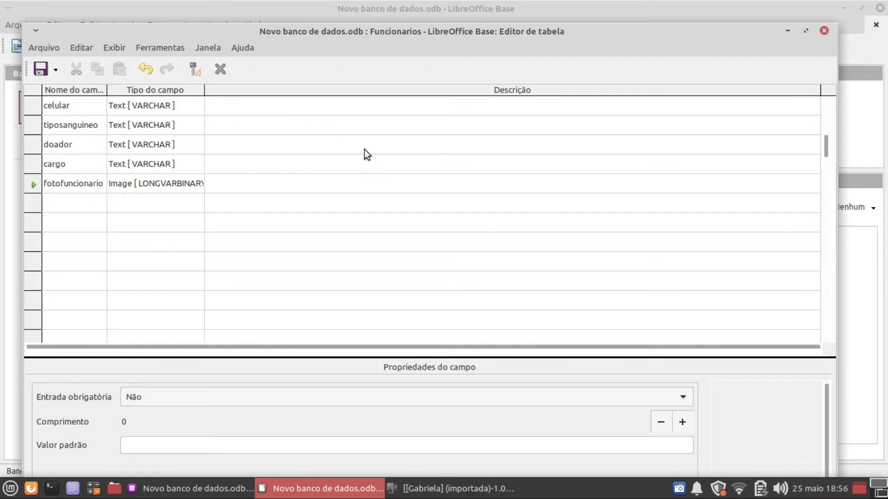
pyautogui.click(823, 31)
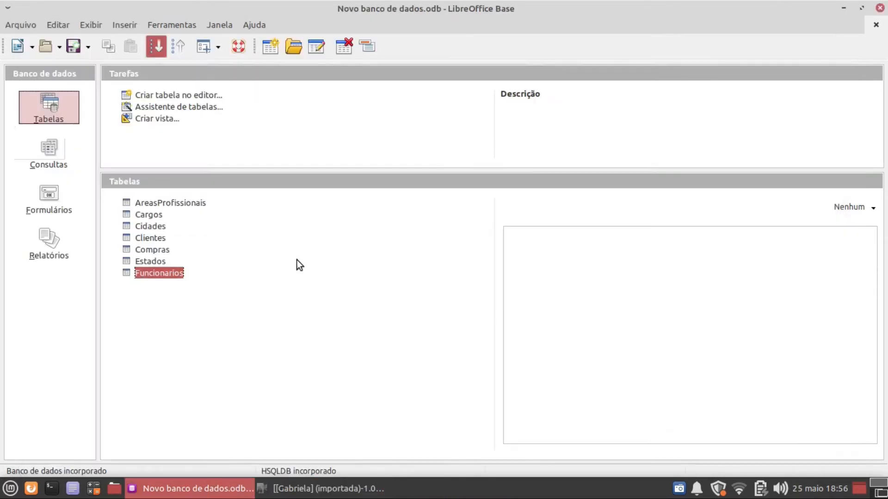
# Open the Funcionarios form for design editing.
pyautogui.click(56, 208)
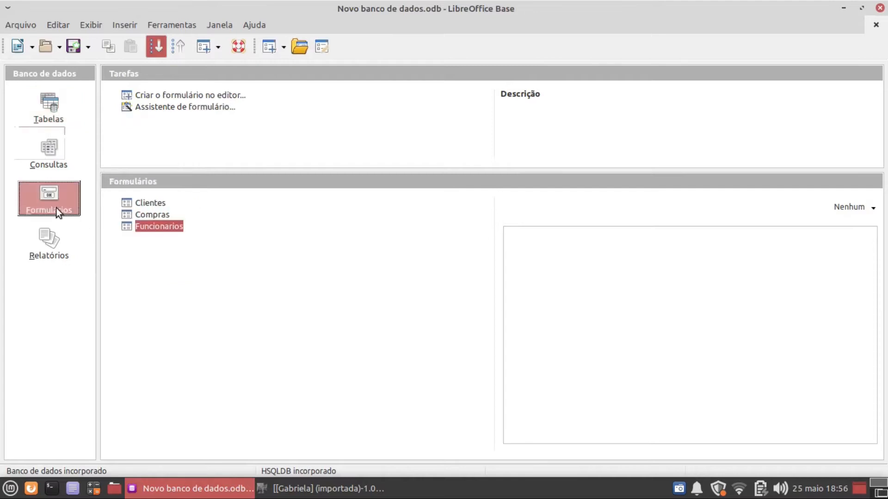
pyautogui.rightClick(162, 227)
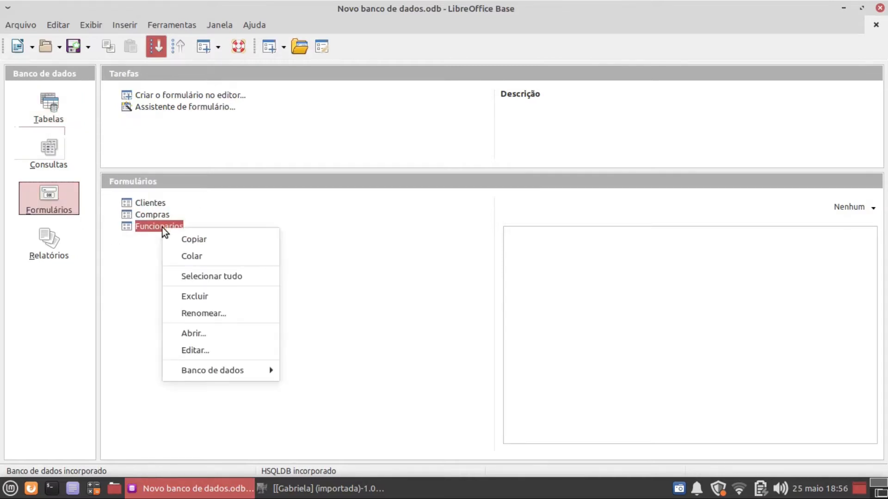
pyautogui.click(200, 351)
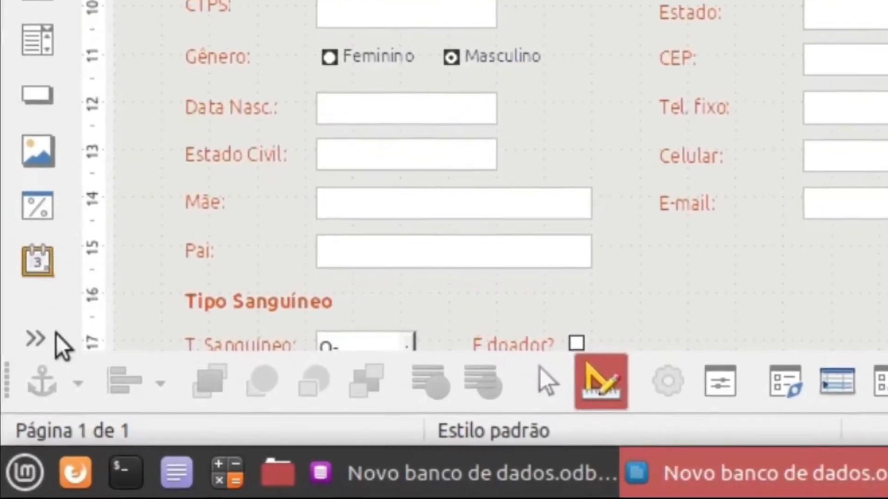
# Draw an image control (Controle de figura) about 4 × 5 cm beside the Cargo and Endereço fields, above the record navigation buttons.
pyautogui.click(50, 338)
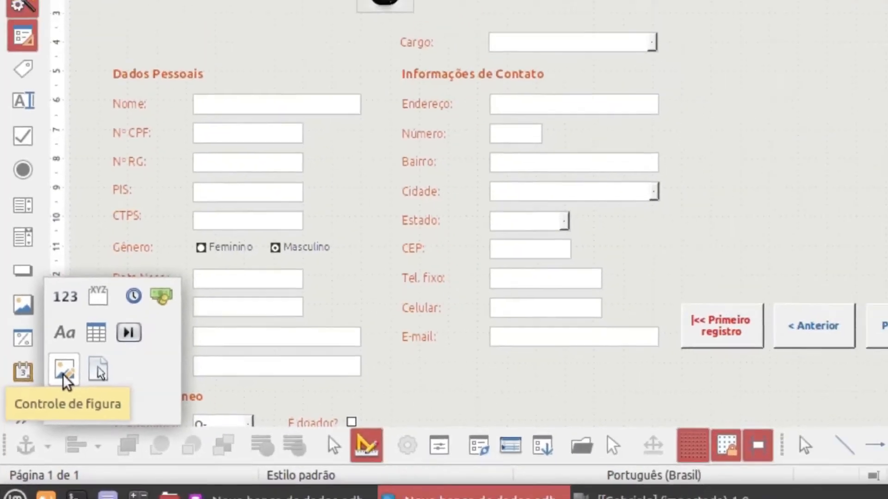
pyautogui.click(64, 370)
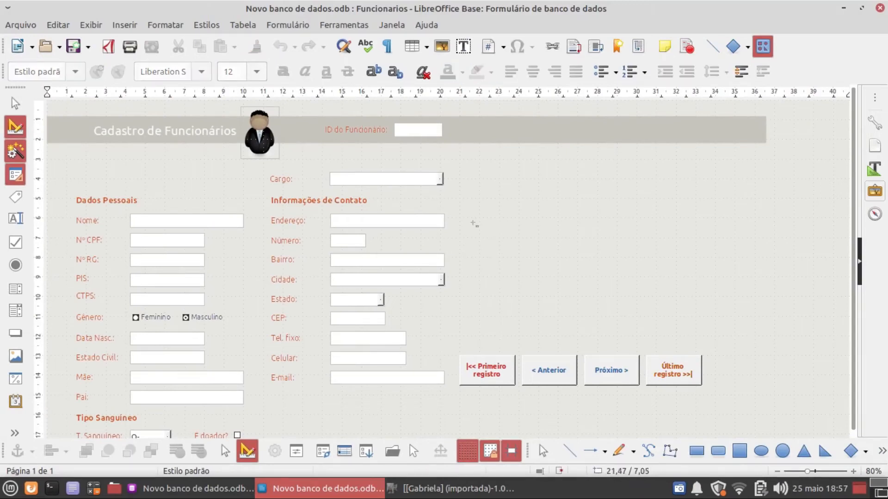
pyautogui.moveTo(478, 152); pyautogui.dragTo(557, 251)
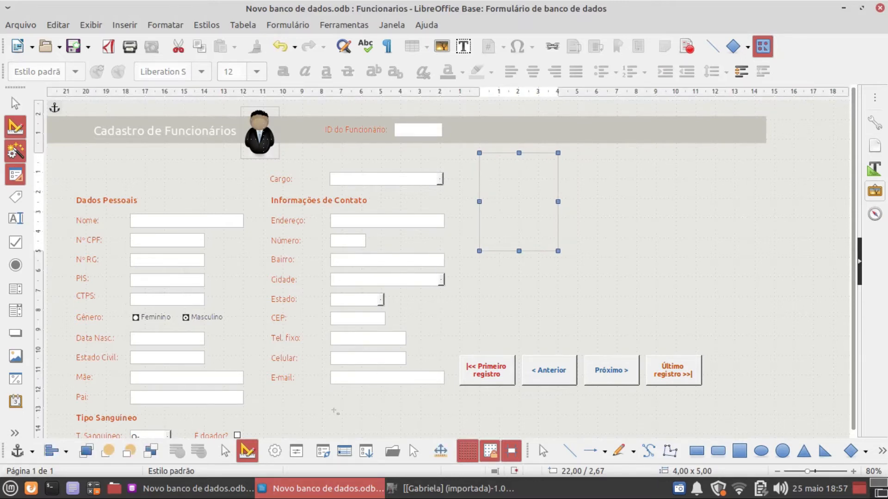
# Bind the new image control to the fotofuncionario data field in its properties.
pyautogui.click(275, 451)
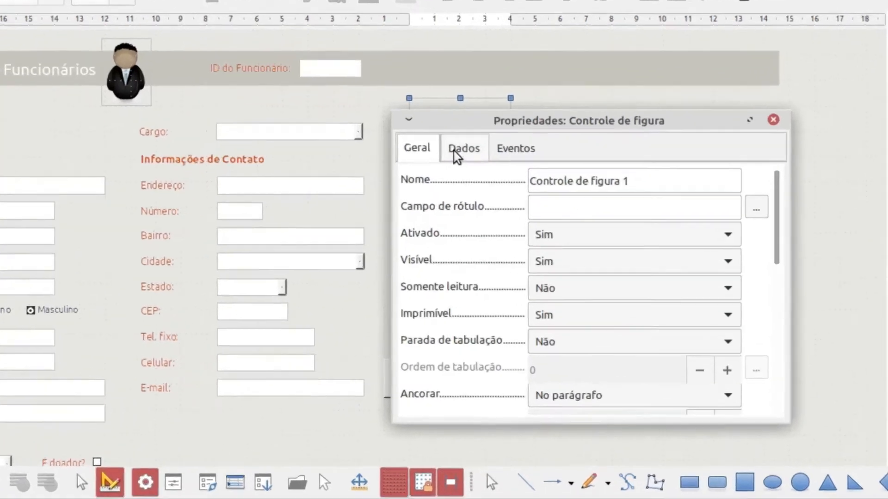
pyautogui.click(521, 193)
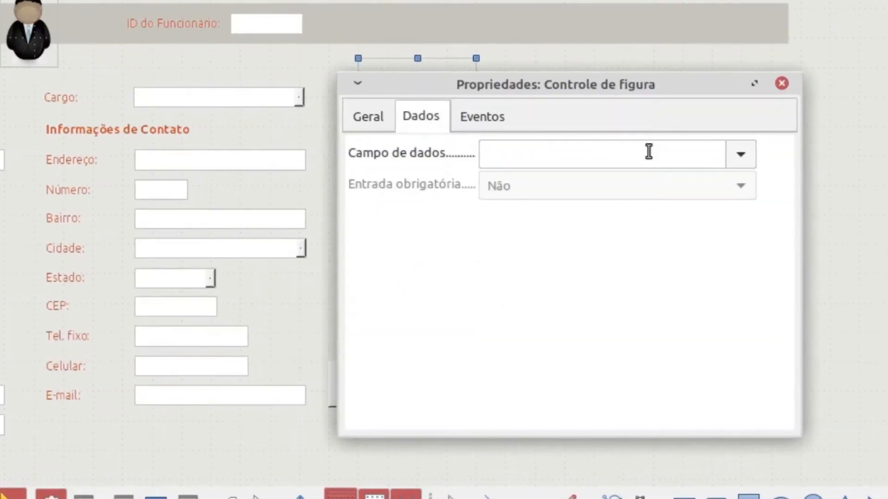
pyautogui.click(740, 155)
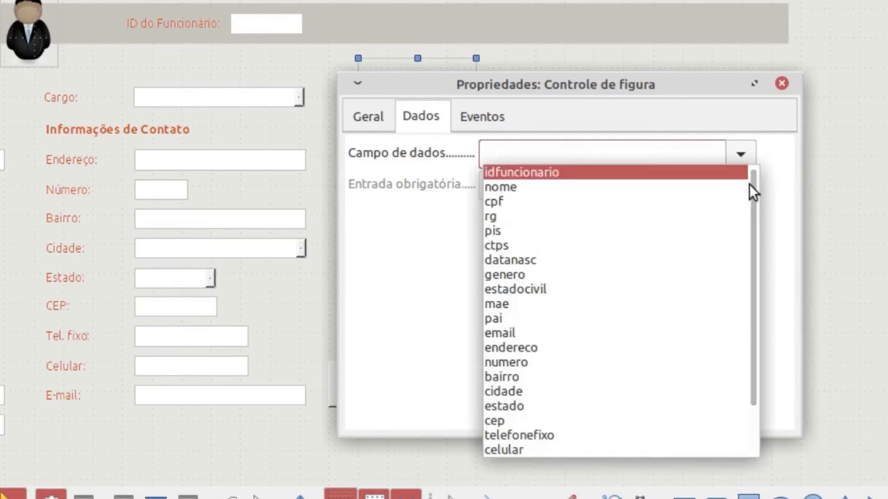
pyautogui.moveTo(755, 190); pyautogui.dragTo(755, 251)
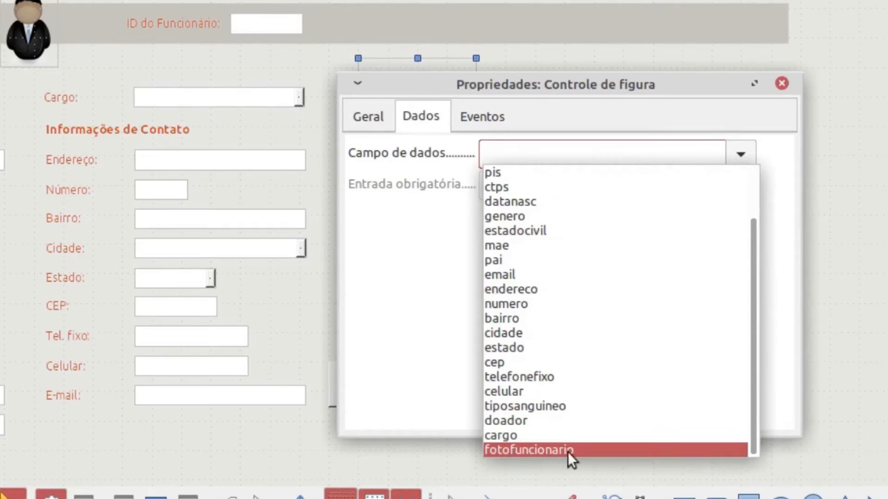
pyautogui.click(537, 451)
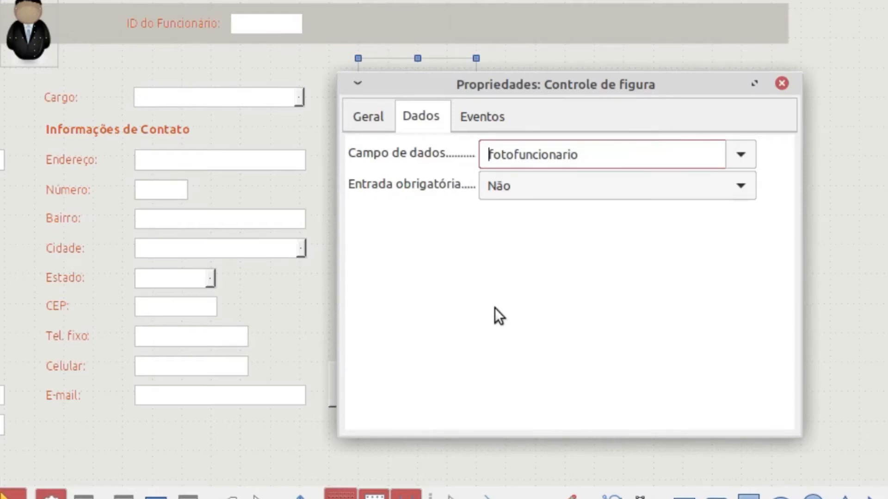
# Move the properties dialog clear of the image control and set the control's background color to Azul claro 2.
pyautogui.moveTo(483, 95); pyautogui.dragTo(640, 64)
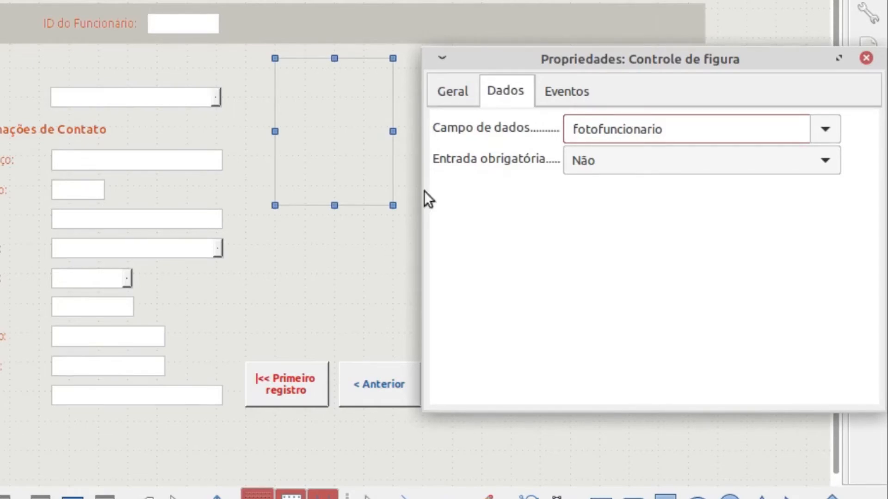
pyautogui.click(454, 90)
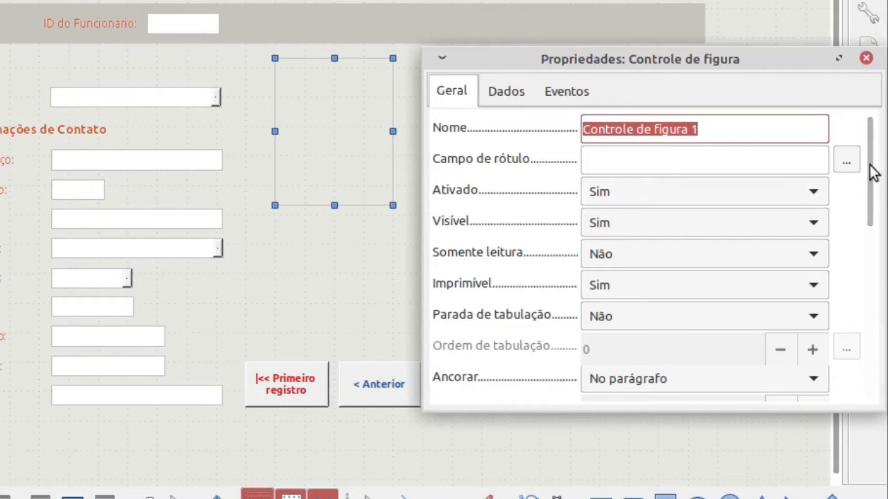
pyautogui.moveTo(869, 163); pyautogui.dragTo(883, 287)
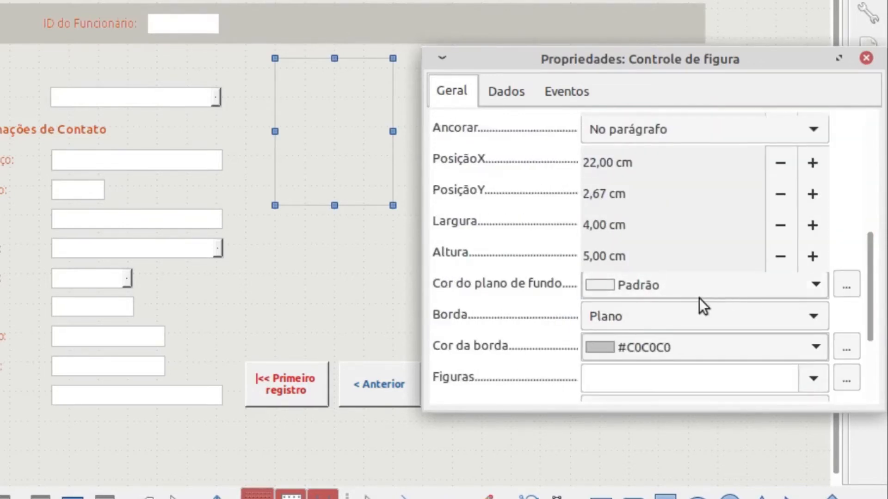
pyautogui.click(707, 289)
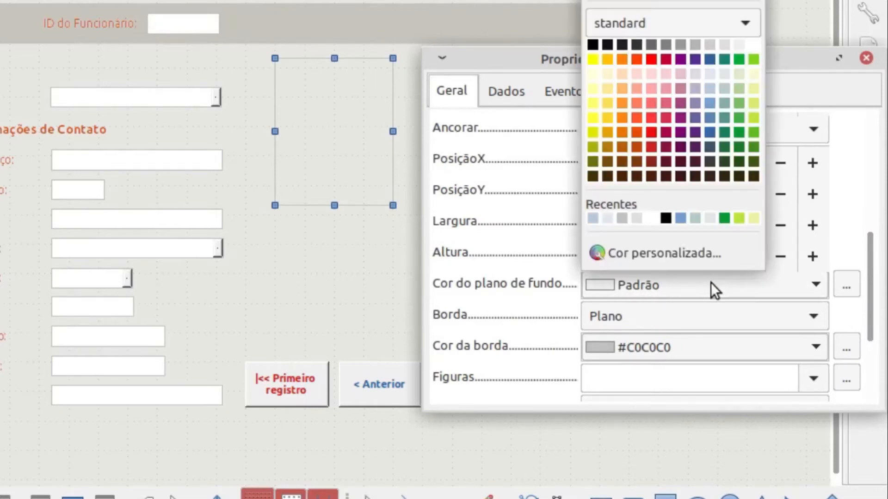
pyautogui.click(713, 105)
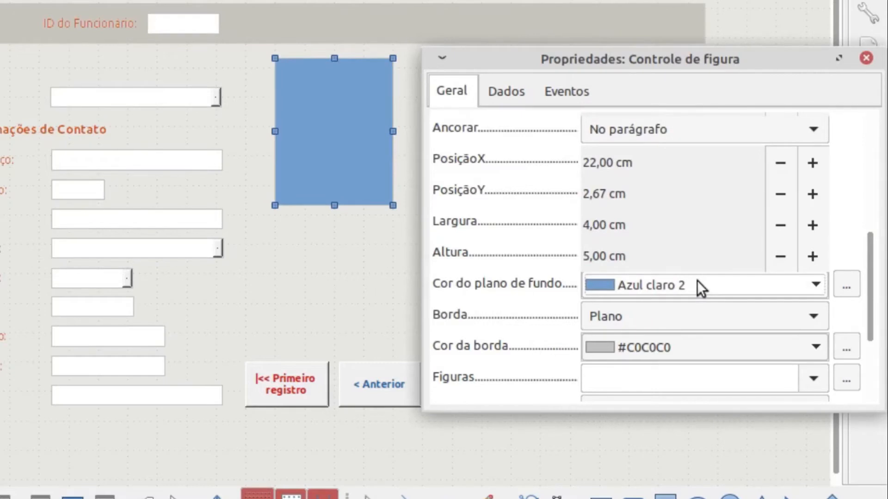
# Review the image control's border, border color and remaining general properties, keeping the border style as Plano.
pyautogui.click(611, 321)
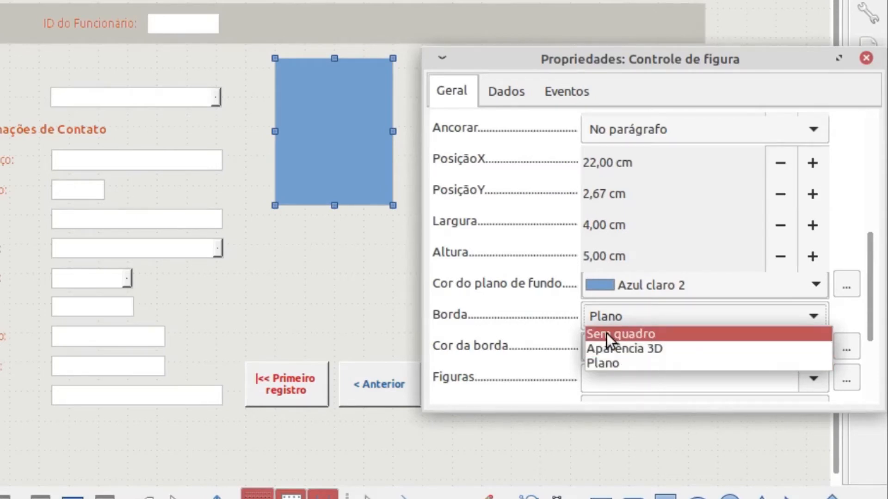
pyautogui.click(600, 360)
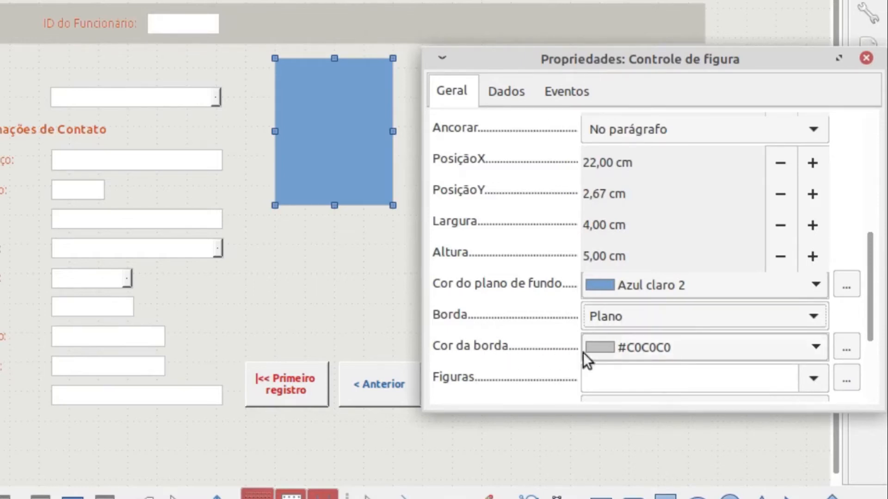
pyautogui.click(649, 347)
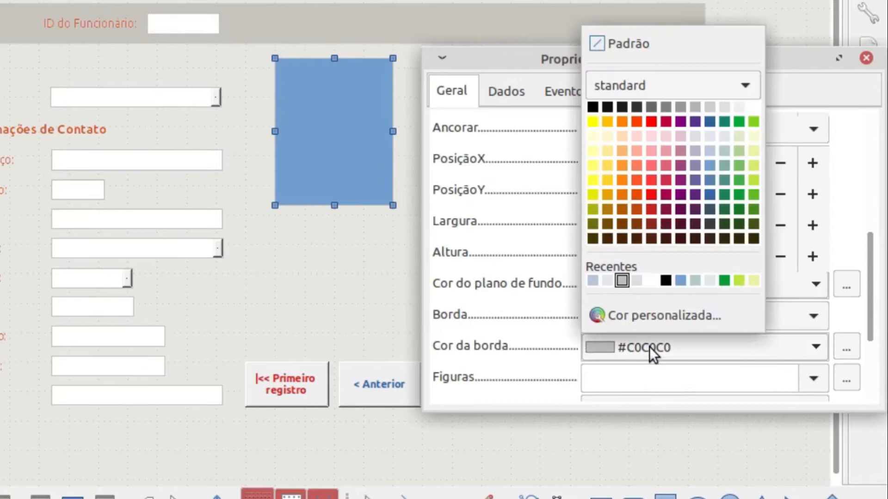
pyautogui.click(649, 347)
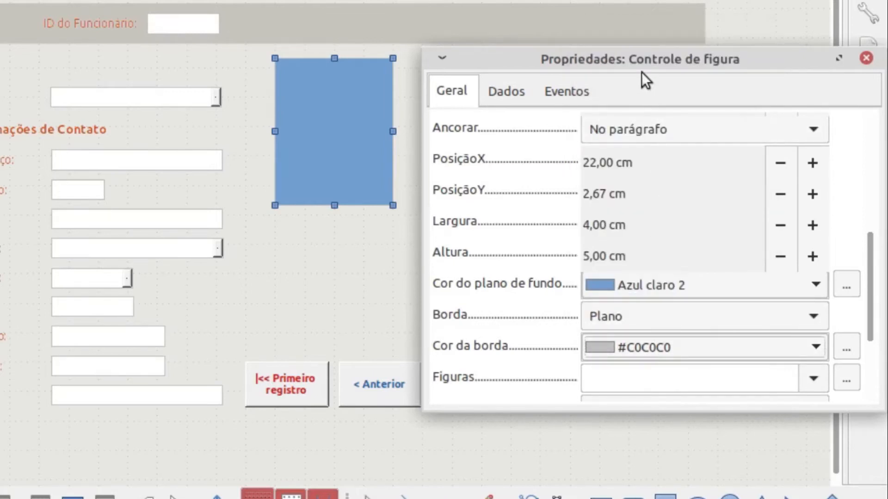
pyautogui.moveTo(641, 64); pyautogui.dragTo(617, 19)
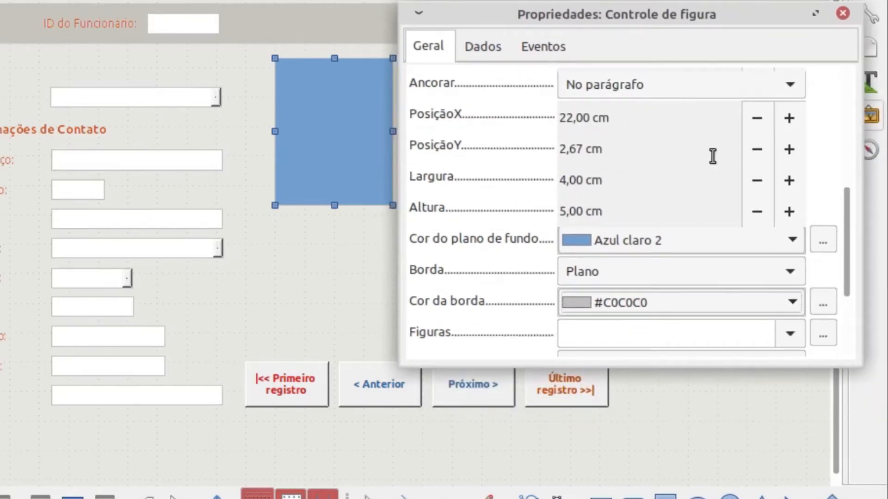
pyautogui.moveTo(847, 239); pyautogui.dragTo(853, 309)
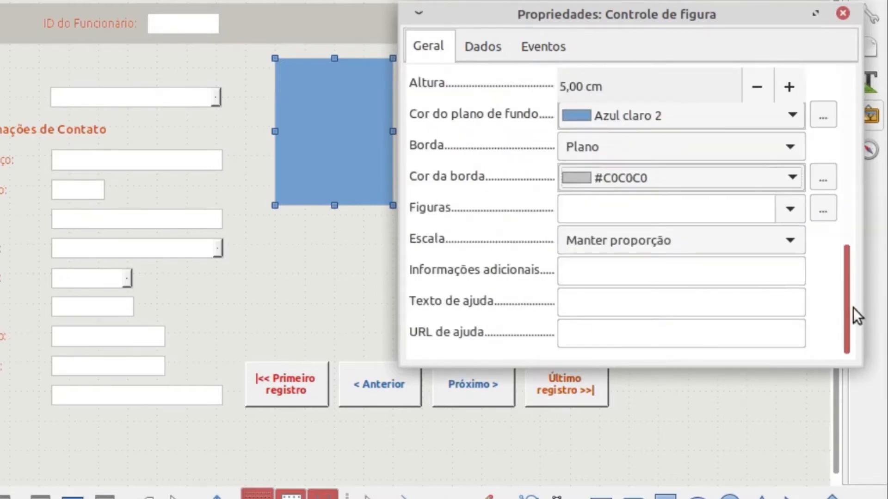
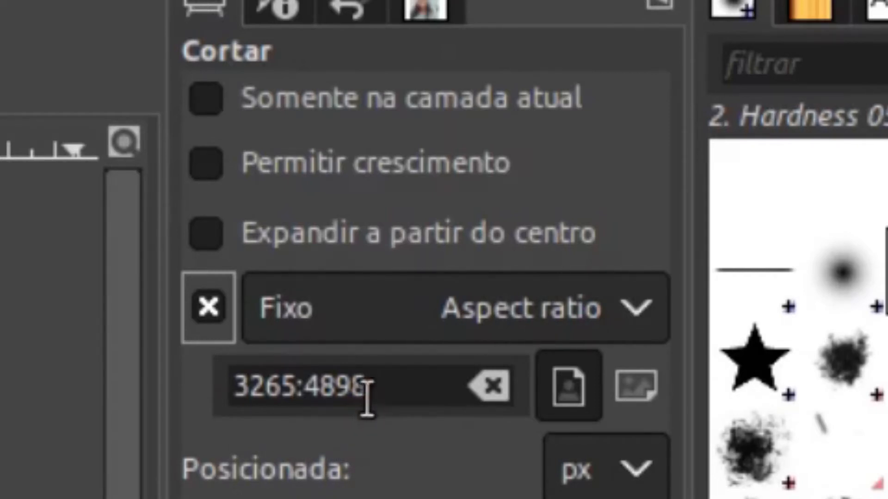
# In GIMP, fix the crop aspect ratio to 3:4 and crop the first employee photo around the head and shoulders to about 2679 × 3572 px.
pyautogui.moveTo(366, 386); pyautogui.dragTo(226, 390)
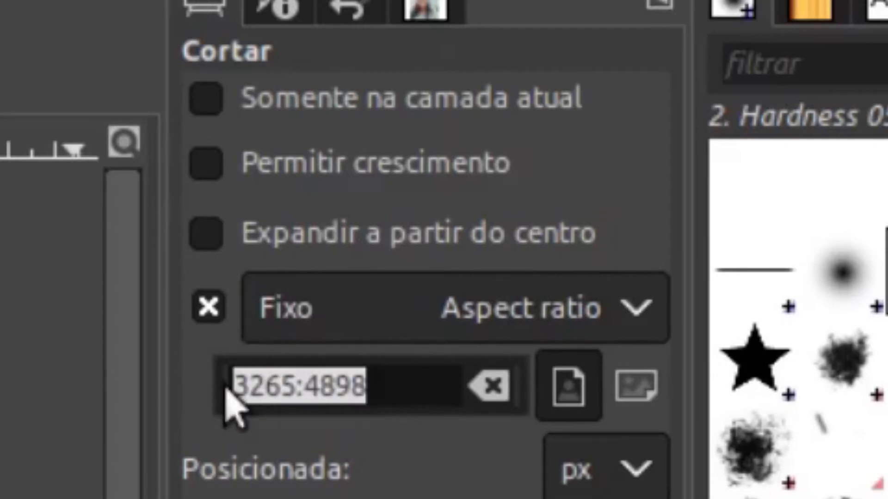
pyautogui.write('3:4')
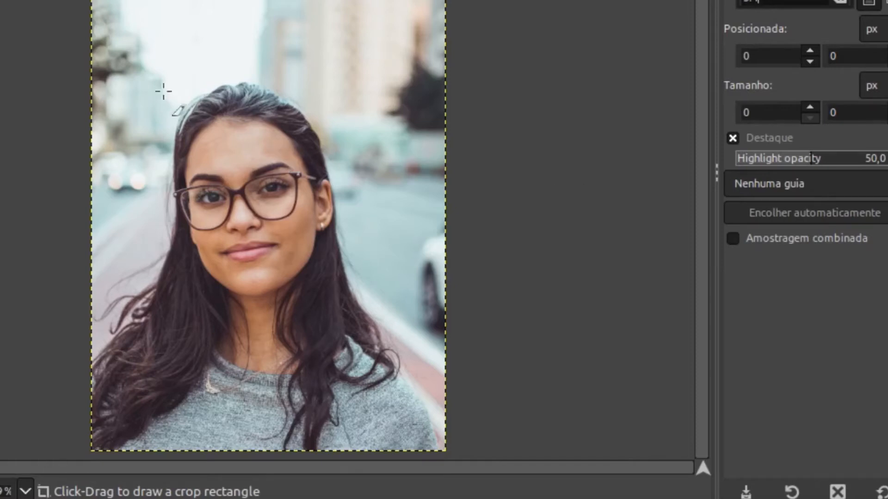
pyautogui.moveTo(128, 74); pyautogui.dragTo(372, 305)
pyautogui.moveTo(241, 237)
pyautogui.mouseDown()
pyautogui.moveTo(299, 202)
pyautogui.moveTo(275, 244)
pyautogui.moveTo(248, 253)
pyautogui.moveTo(208, 223)
pyautogui.moveTo(243, 210)
pyautogui.moveTo(263, 256)
pyautogui.moveTo(252, 236)
pyautogui.mouseUp()
pyautogui.moveTo(340, 352); pyautogui.dragTo(294, 299)
pyautogui.moveTo(355, 104); pyautogui.dragTo(363, 85)
pyautogui.moveTo(171, 311); pyautogui.dragTo(197, 318)
pyautogui.moveTo(240, 214); pyautogui.dragTo(238, 256)
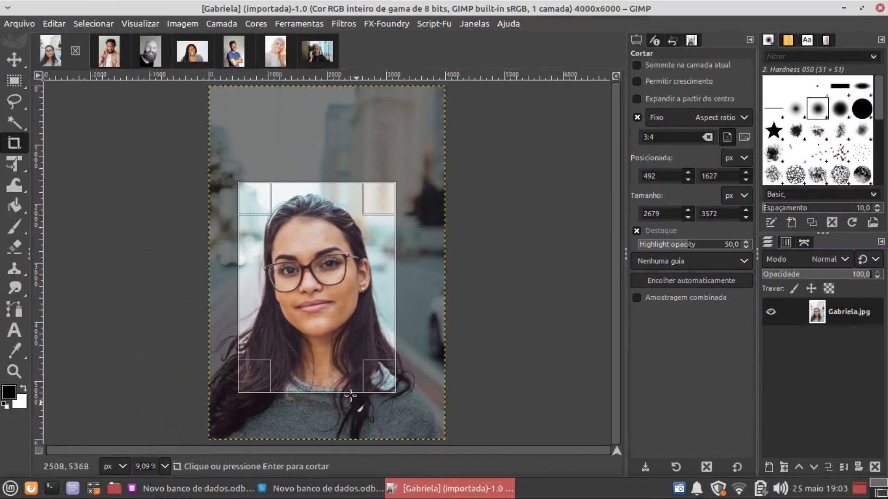
pyautogui.click(327, 319)
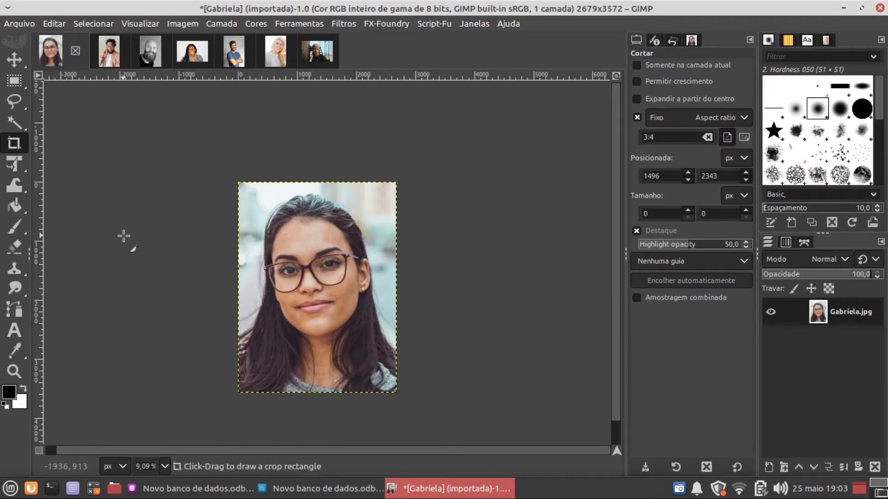
# Overwrite the original JPEG with the cropped portrait and close the image, discarding the unsaved project changes.
pyautogui.click(16, 27)
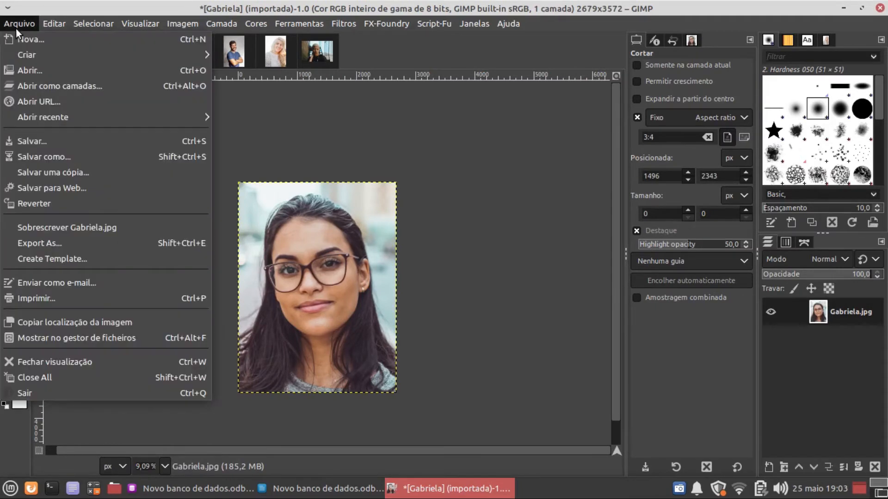
pyautogui.click(102, 227)
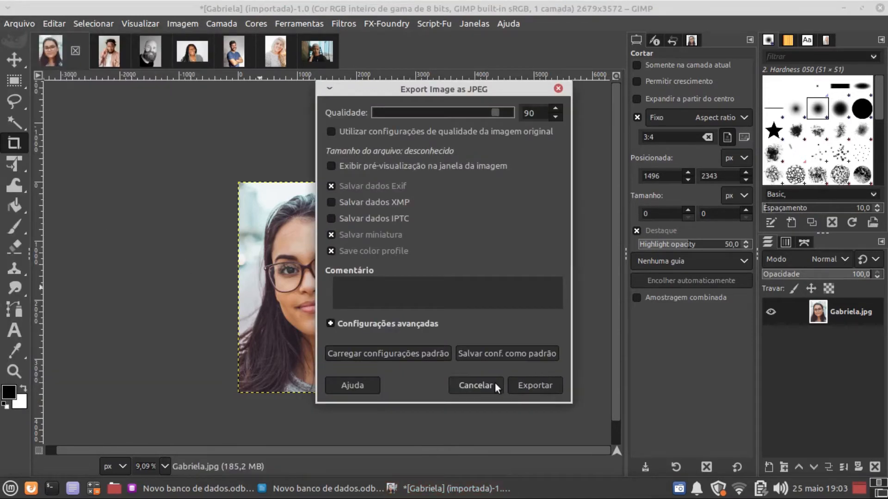
pyautogui.click(535, 385)
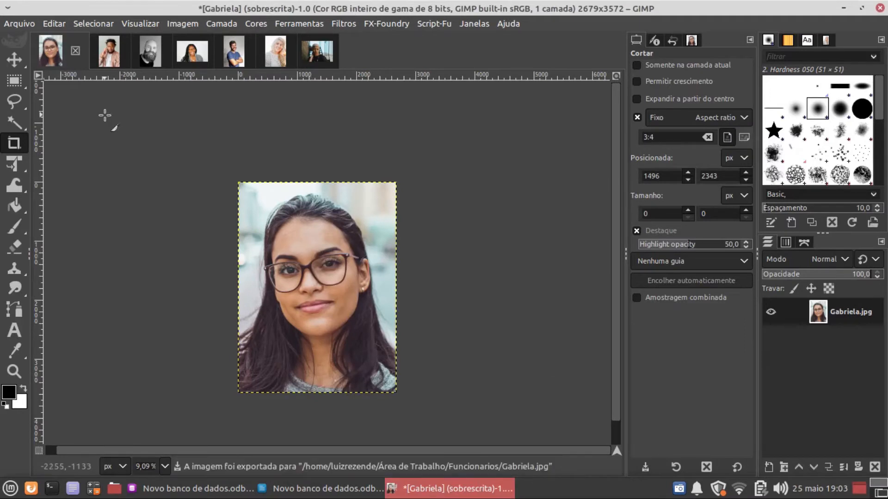
pyautogui.click(75, 57)
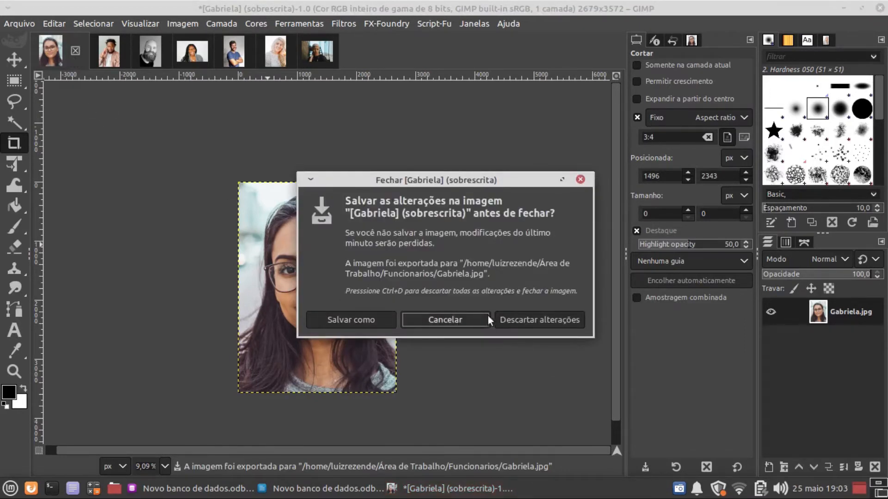
pyautogui.click(502, 320)
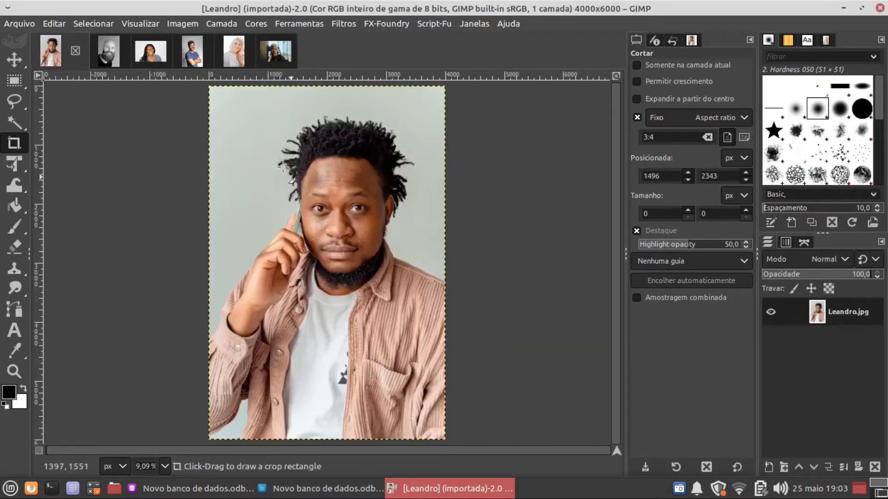
# Crop the photo of the man on the phone to about 2618 × 3491 px and overwrite its JPEG, closing the image without saving a project.
pyautogui.moveTo(259, 111); pyautogui.dragTo(414, 297)
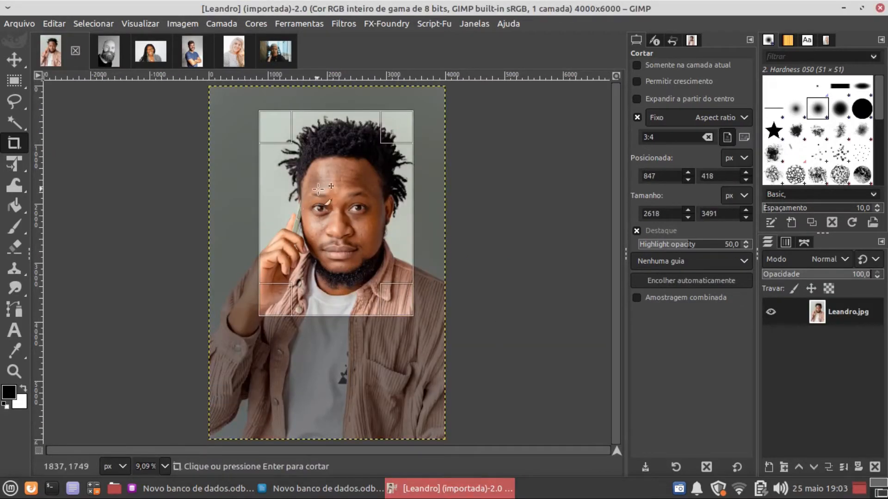
pyautogui.moveTo(313, 191); pyautogui.dragTo(318, 188)
pyautogui.click(317, 188)
pyautogui.click(22, 25)
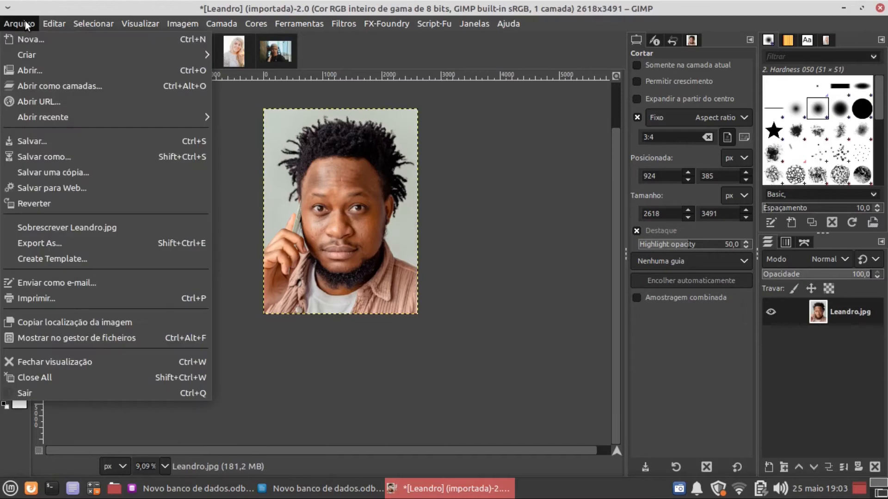
pyautogui.click(49, 226)
pyautogui.click(535, 386)
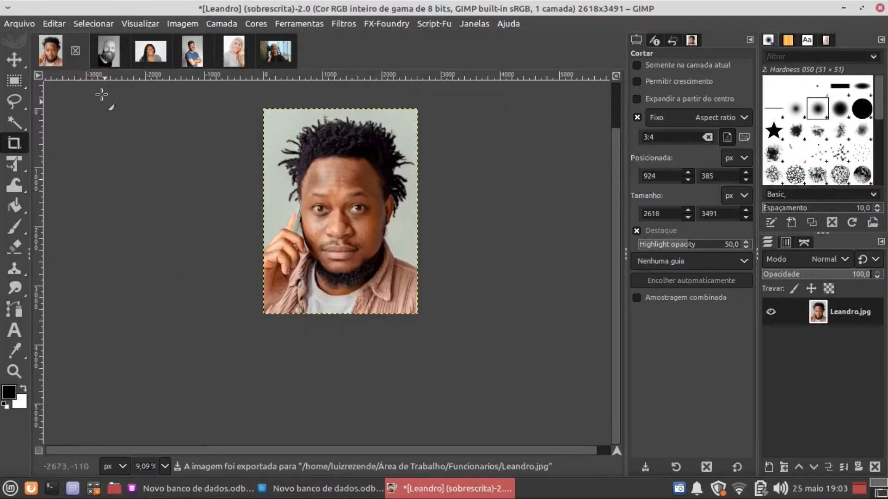
pyautogui.click(75, 51)
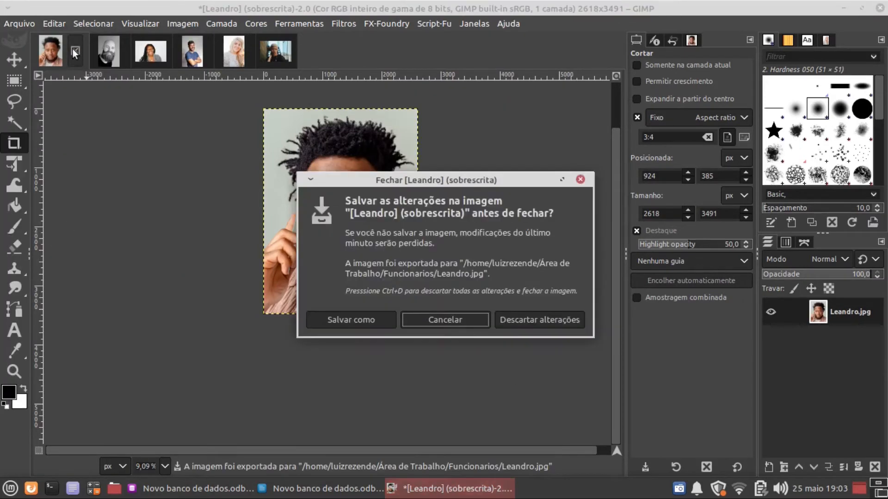
pyautogui.click(512, 317)
# Crop the bearded man's photo to about 2783 × 3711 px and overwrite its JPEG, closing the image without saving a project.
pyautogui.moveTo(247, 143); pyautogui.dragTo(410, 361)
pyautogui.press('Return')
pyautogui.click(19, 23)
pyautogui.click(92, 228)
pyautogui.press('Return')
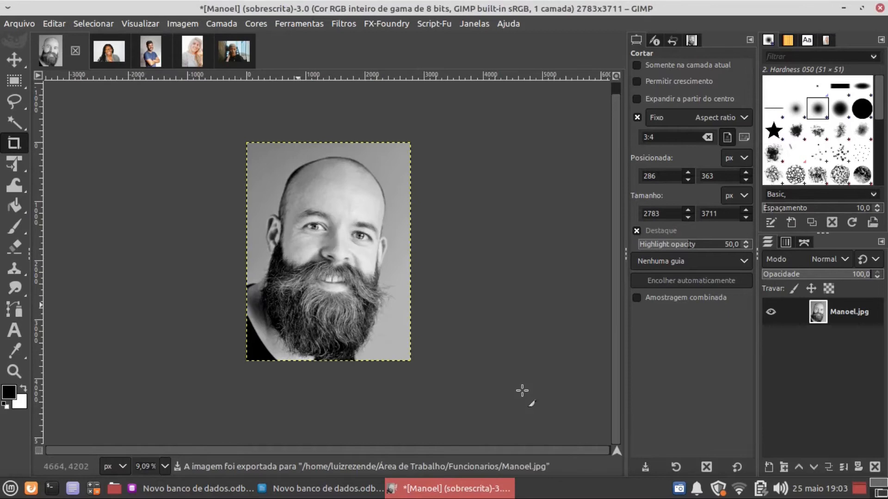
pyautogui.hotkey('ctrl', 'w')
pyautogui.click(517, 318)
# Crop the laughing woman's landscape photo to about 2272 × 3029 px around her head and overwrite its JPEG, closing the image without saving a project.
pyautogui.moveTo(225, 129); pyautogui.dragTo(409, 374)
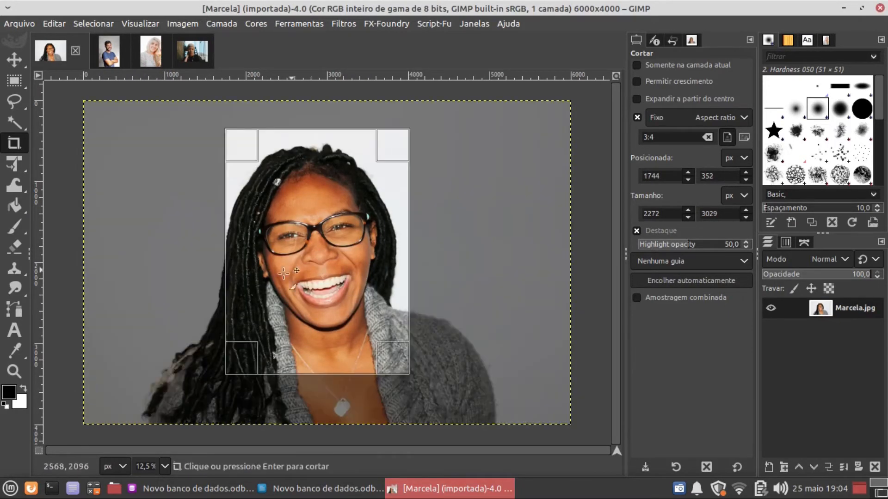
pyautogui.click(314, 242)
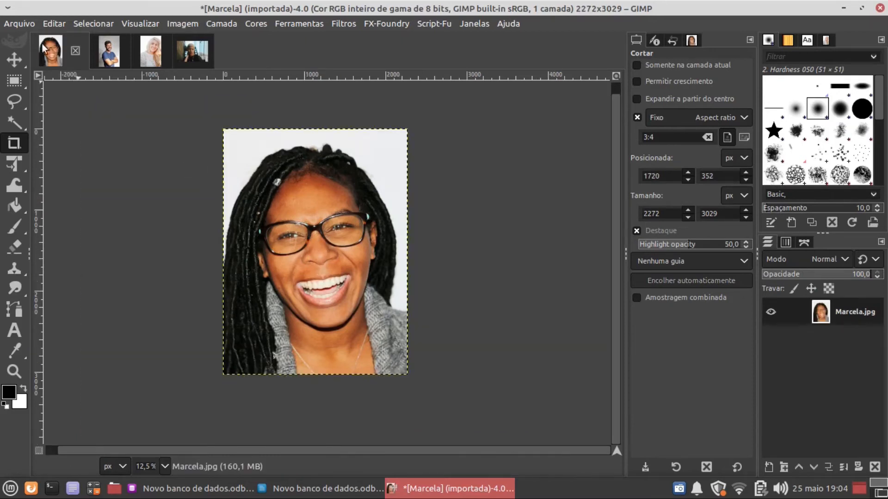
pyautogui.click(20, 23)
pyautogui.click(84, 228)
pyautogui.click(519, 381)
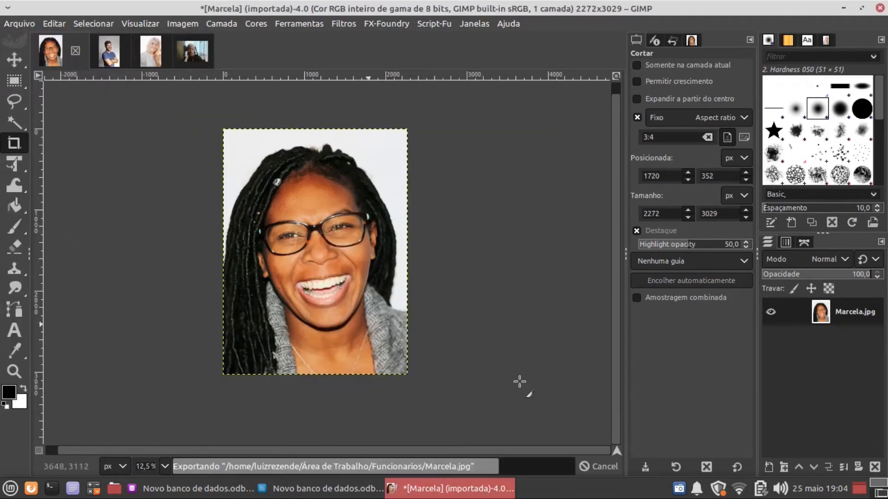
pyautogui.click(76, 50)
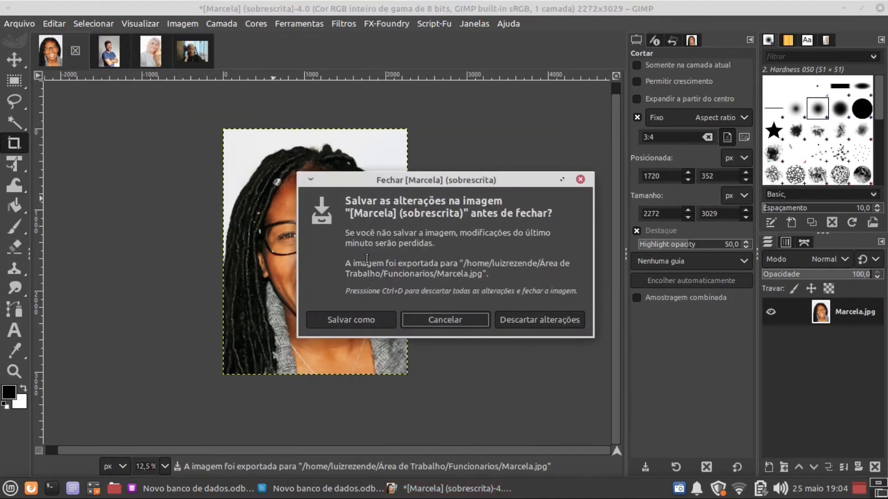
pyautogui.click(519, 320)
# Crop the photo of the man with crossed arms to about 1011 × 1349 px and overwrite its JPEG, closing the image without saving a project.
pyautogui.moveTo(267, 136); pyautogui.dragTo(375, 280)
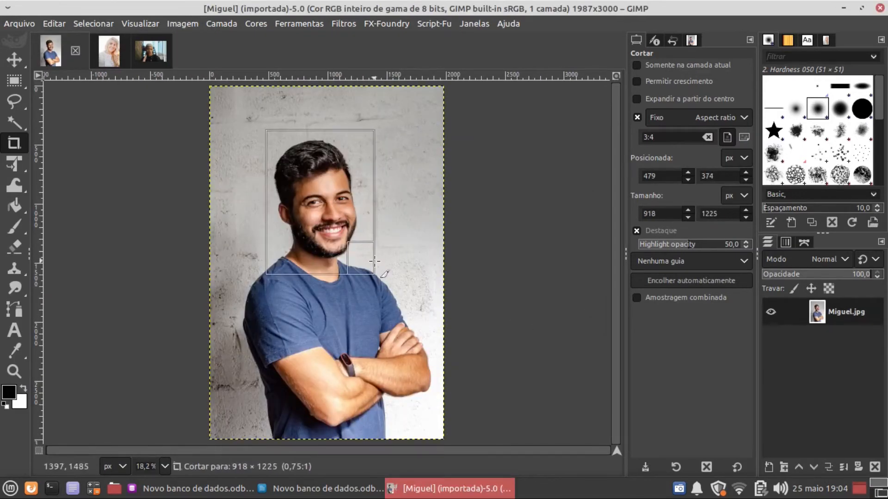
pyautogui.moveTo(272, 274); pyautogui.dragTo(268, 281)
pyautogui.moveTo(368, 282); pyautogui.dragTo(374, 291)
pyautogui.click(315, 231)
pyautogui.click(19, 23)
pyautogui.click(97, 228)
pyautogui.click(522, 387)
pyautogui.click(75, 50)
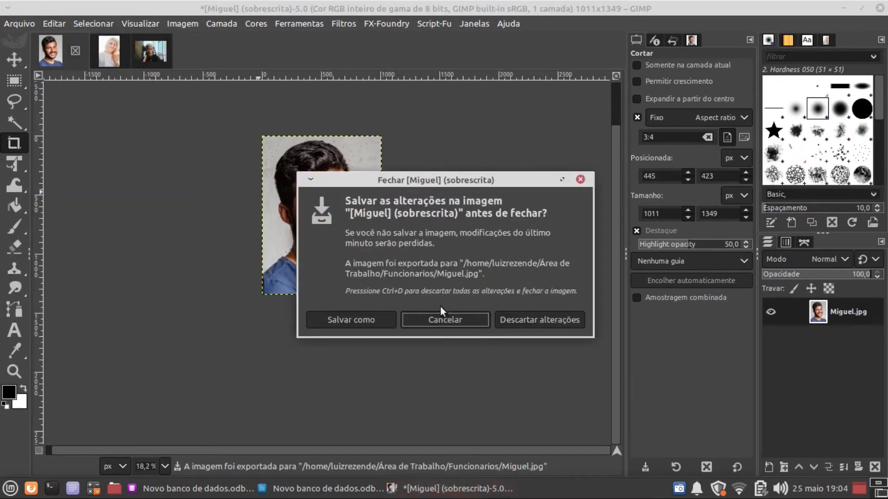
pyautogui.click(538, 319)
# Crop the photo of the woman in the lace top to about 2941 × 3921 px and overwrite its JPEG, closing the image without saving a project.
pyautogui.moveTo(254, 99); pyautogui.dragTo(445, 321)
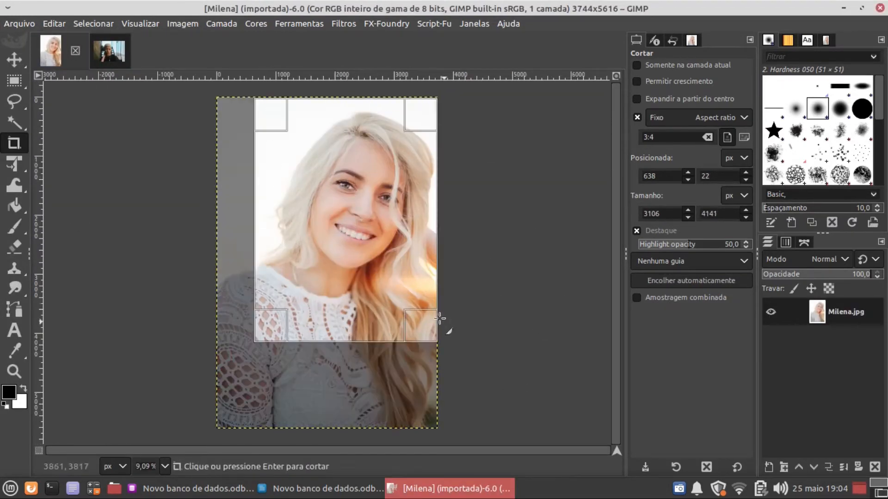
pyautogui.moveTo(272, 329); pyautogui.dragTo(295, 316)
pyautogui.click(356, 208)
pyautogui.click(19, 23)
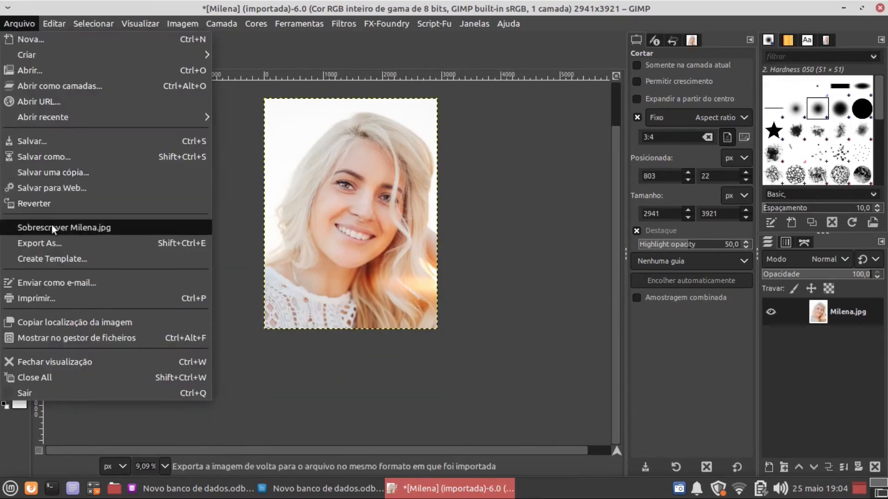
pyautogui.click(41, 284)
pyautogui.click(533, 327)
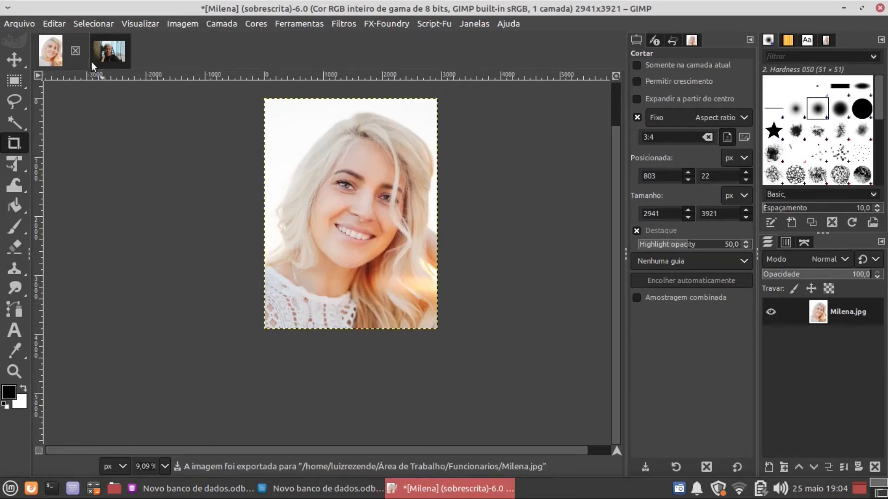
pyautogui.click(76, 50)
pyautogui.click(537, 317)
# Crop the last landscape photo to a 3:4 portrait of about 1728 × 2304 px around the woman's head and shoulders.
pyautogui.moveTo(239, 178); pyautogui.dragTo(380, 347)
pyautogui.moveTo(324, 283); pyautogui.dragTo(324, 291)
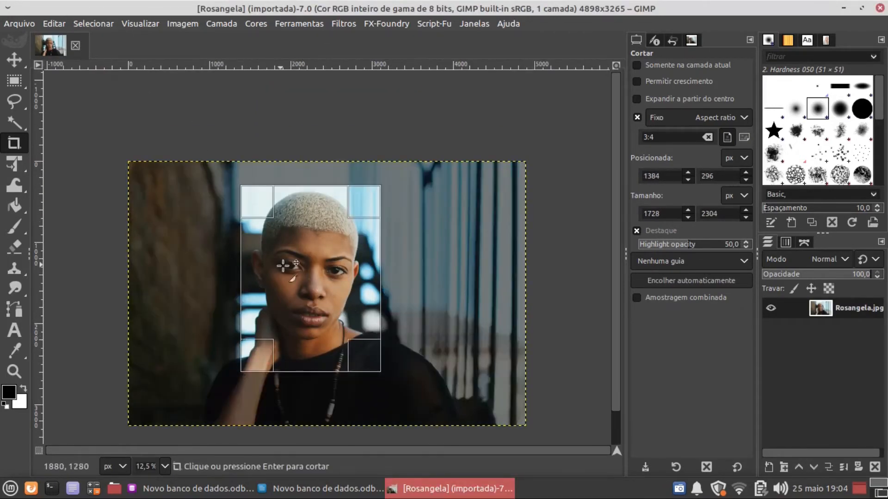
pyautogui.moveTo(283, 266); pyautogui.dragTo(280, 264)
pyautogui.click(277, 242)
# Overwrite the last photo's JPEG with the crop and quit GIMP, discarding the unsaved project changes.
pyautogui.click(19, 23)
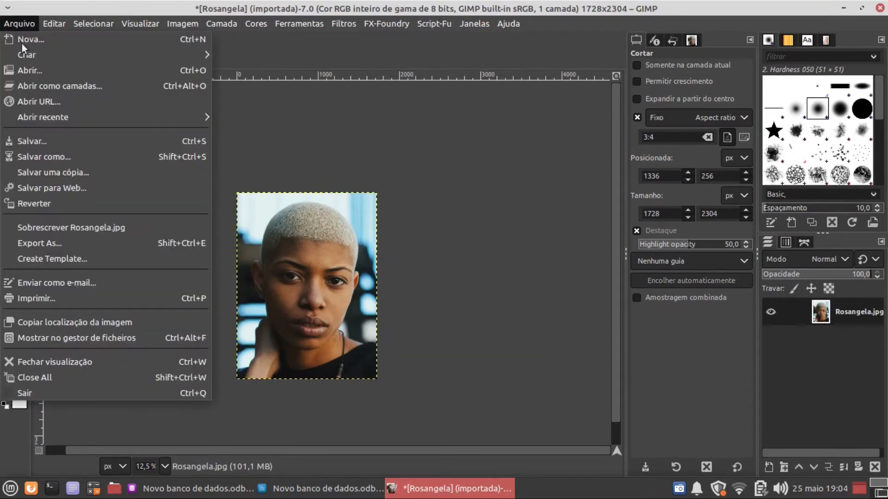
pyautogui.click(69, 227)
pyautogui.click(532, 385)
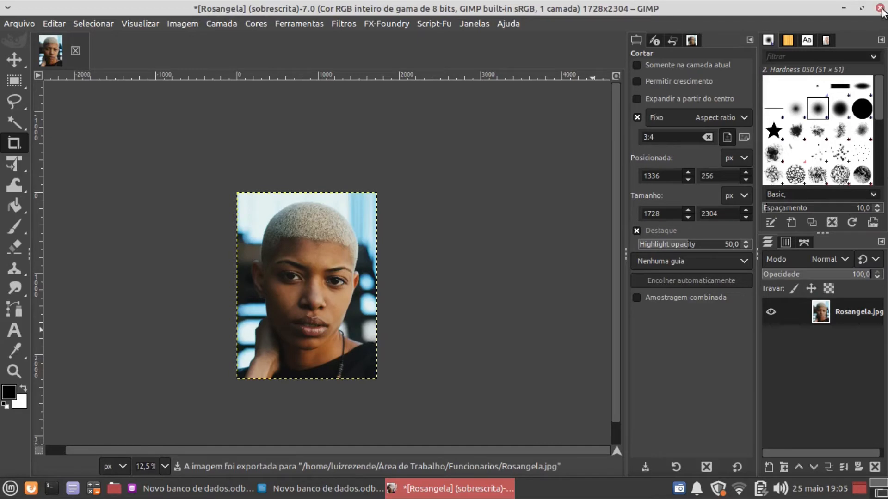
pyautogui.click(880, 9)
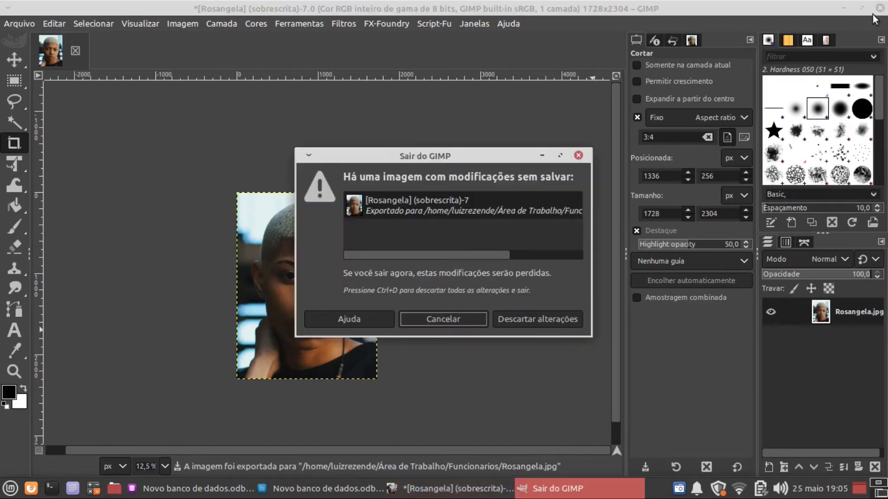
pyautogui.click(535, 320)
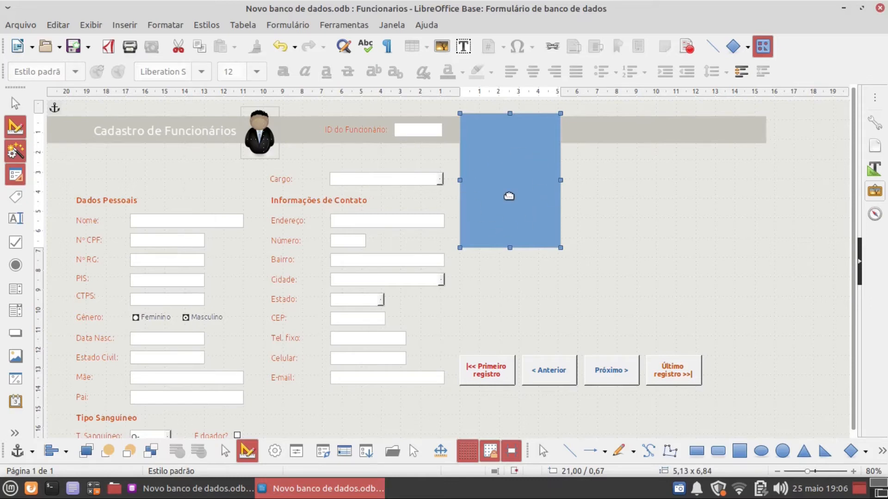
# Save and close the Funcionarios form design, save the database, and reopen the form for data entry.
pyautogui.click(73, 46)
pyautogui.click(880, 8)
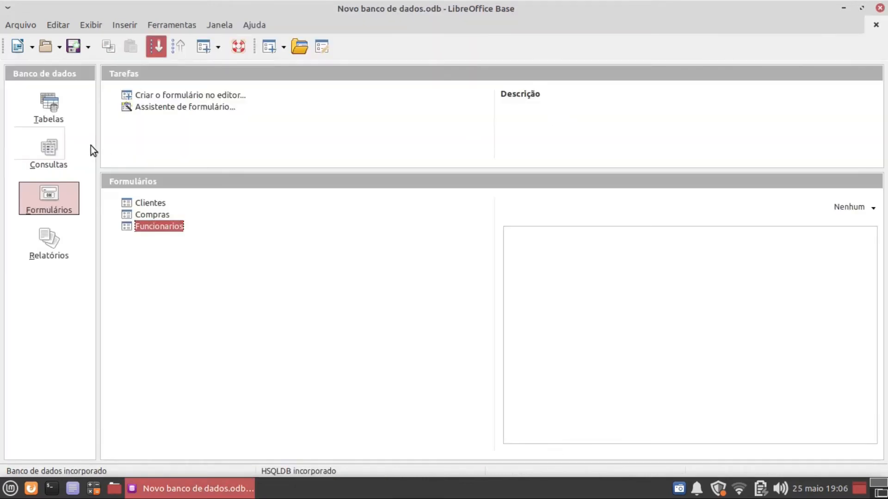
pyautogui.click(72, 46)
pyautogui.doubleClick(169, 229)
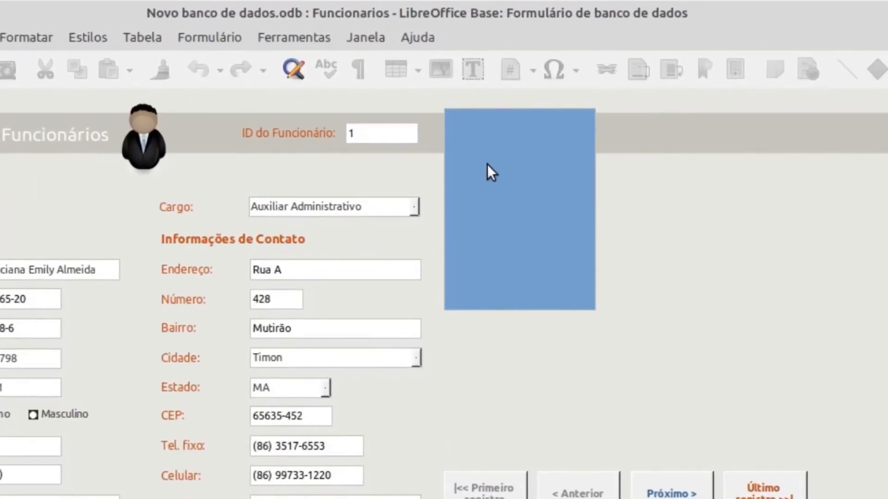
# Open the picture selection for record 1's photo control and look through the image files in the Funcionarios folder.
pyautogui.rightClick(487, 164)
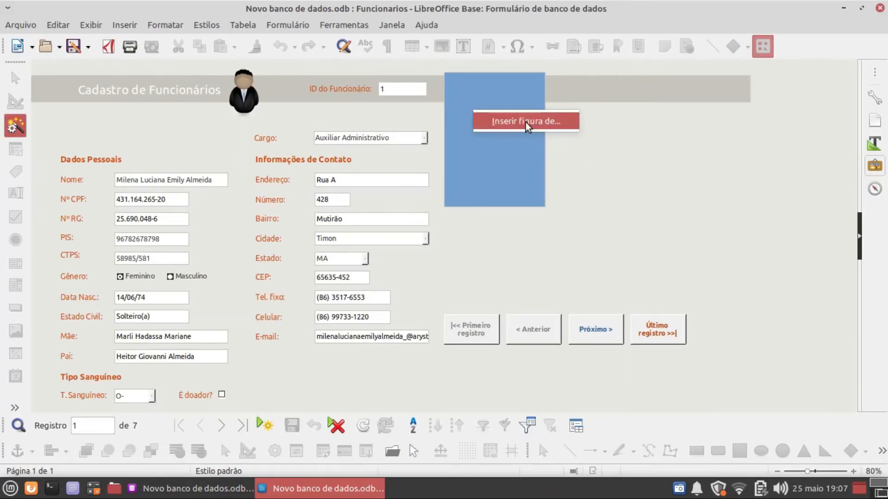
pyautogui.click(525, 122)
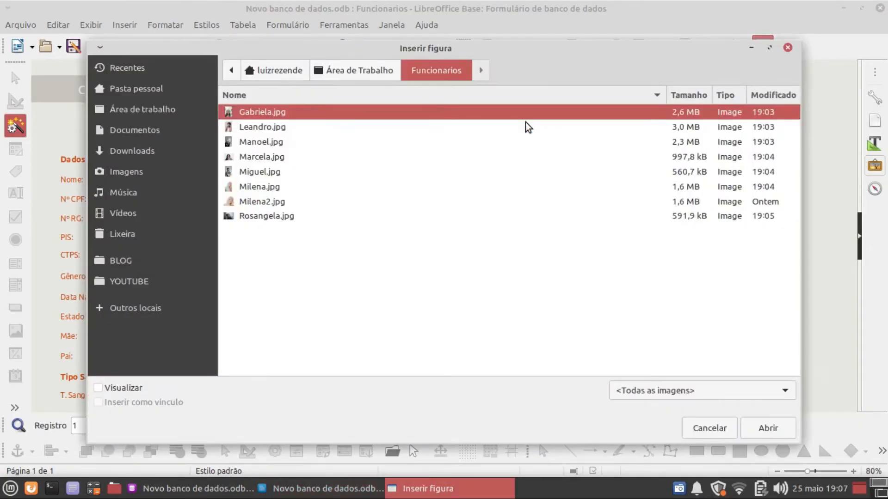
pyautogui.click(276, 129)
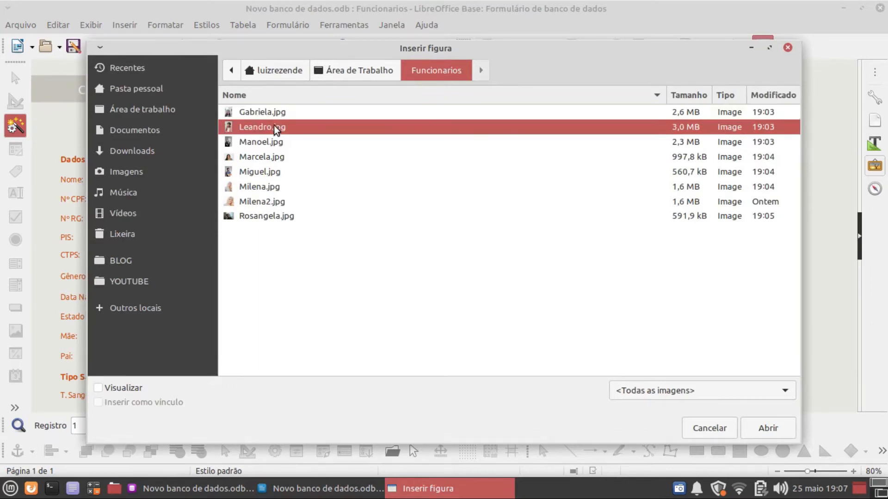
pyautogui.click(271, 142)
pyautogui.click(268, 157)
pyautogui.click(266, 172)
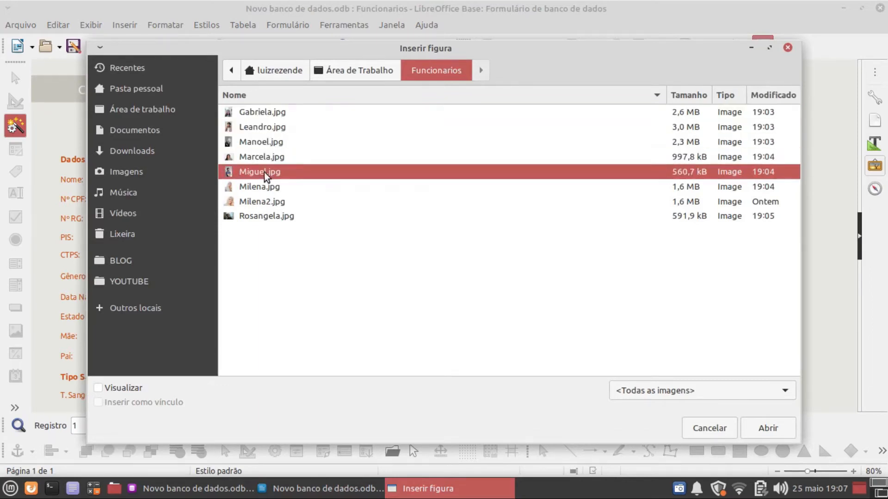
pyautogui.click(258, 157)
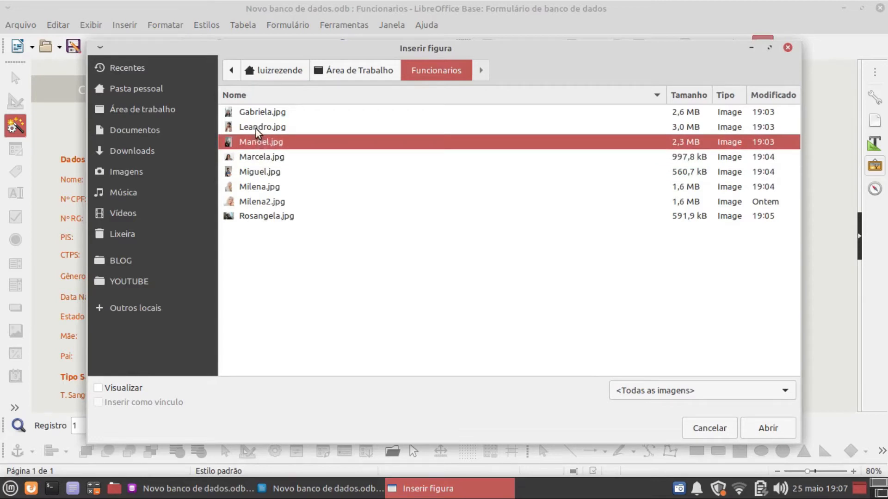
pyautogui.click(256, 129)
pyautogui.click(256, 117)
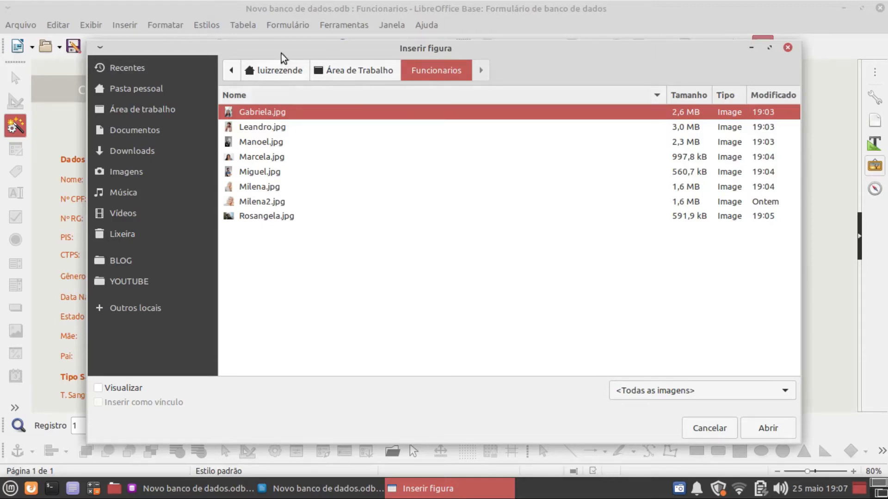
# Insert Milena2.jpg from the Funcionarios folder into record 1's photo control.
pyautogui.moveTo(286, 49); pyautogui.dragTo(419, 45)
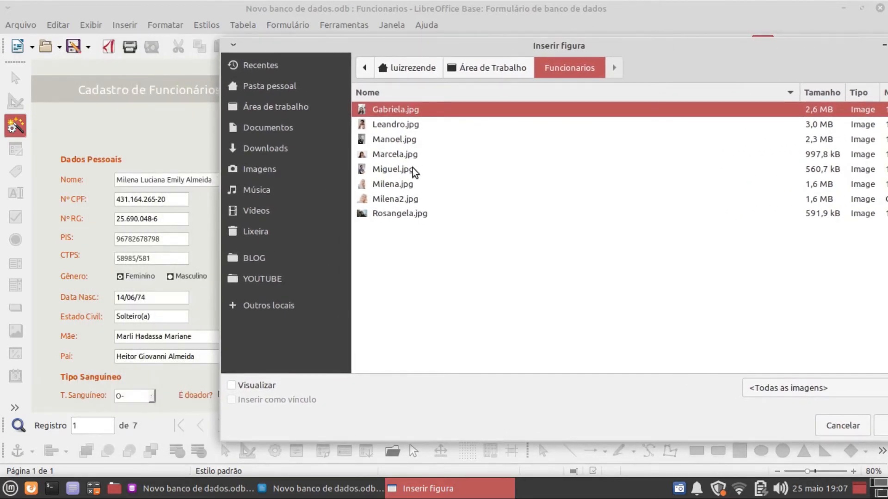
pyautogui.click(384, 200)
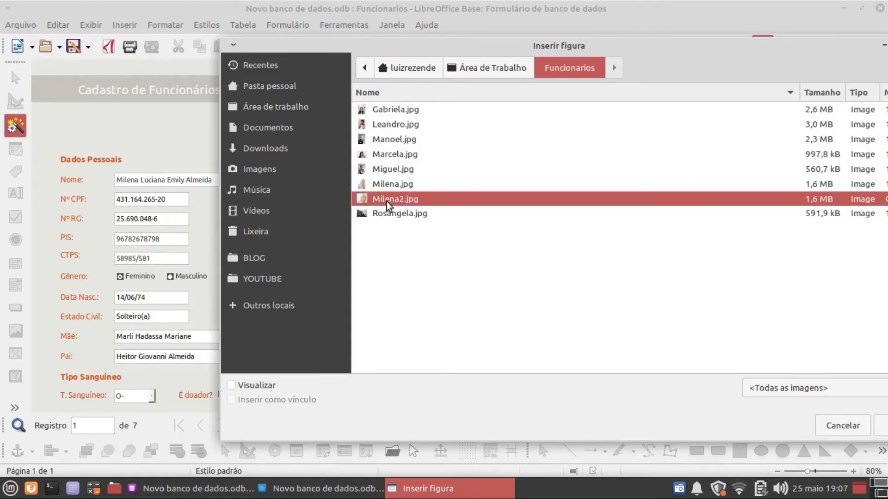
pyautogui.moveTo(464, 49); pyautogui.dragTo(417, 27)
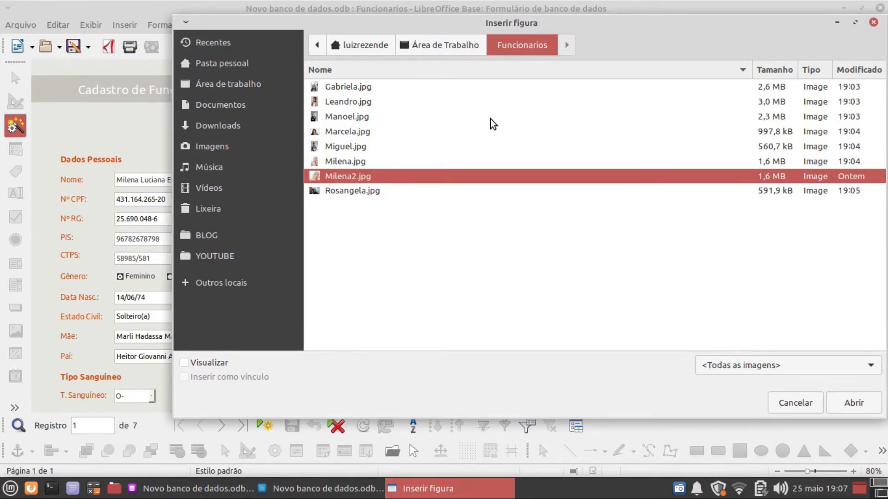
pyautogui.moveTo(173, 176); pyautogui.dragTo(363, 176)
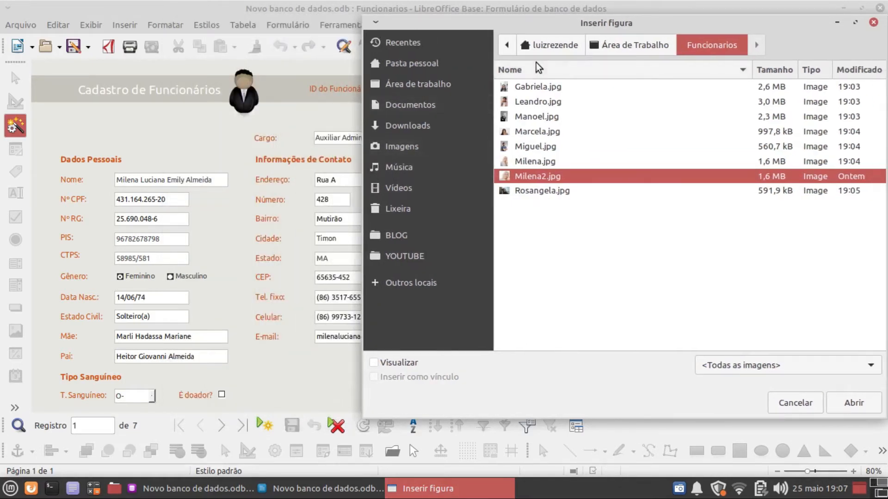
pyautogui.moveTo(643, 24); pyautogui.dragTo(543, 22)
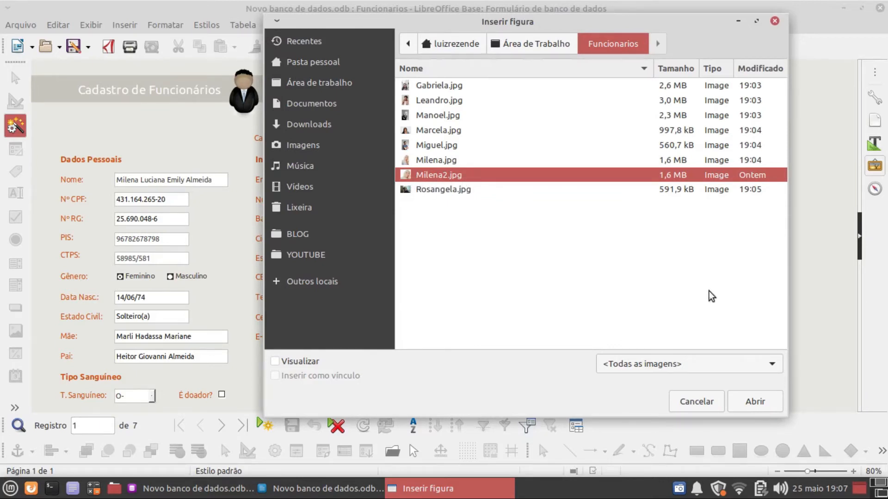
pyautogui.click(756, 395)
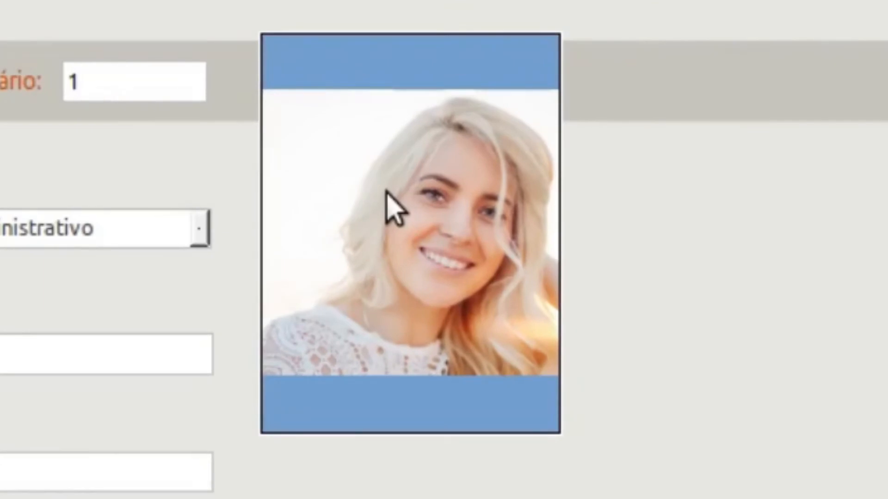
pyautogui.rightClick(388, 202)
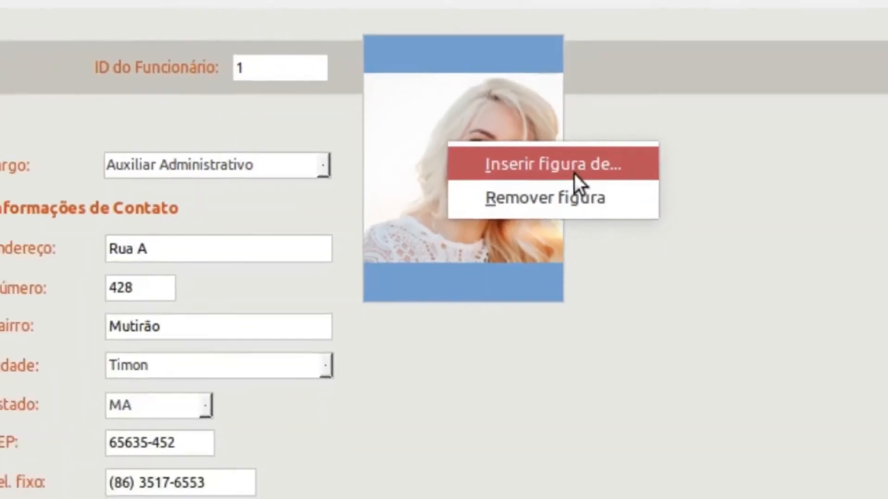
pyautogui.click(574, 174)
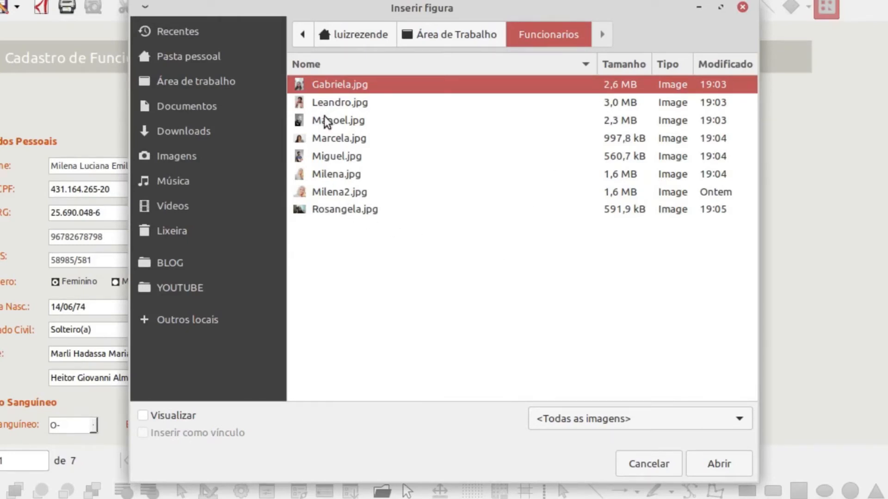
pyautogui.click(658, 467)
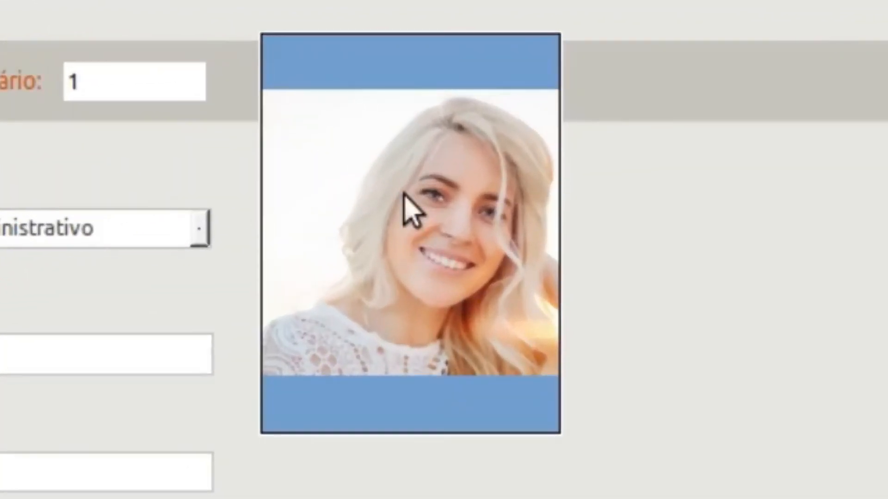
# Remove the inserted picture from record 1's photo control.
pyautogui.rightClick(405, 194)
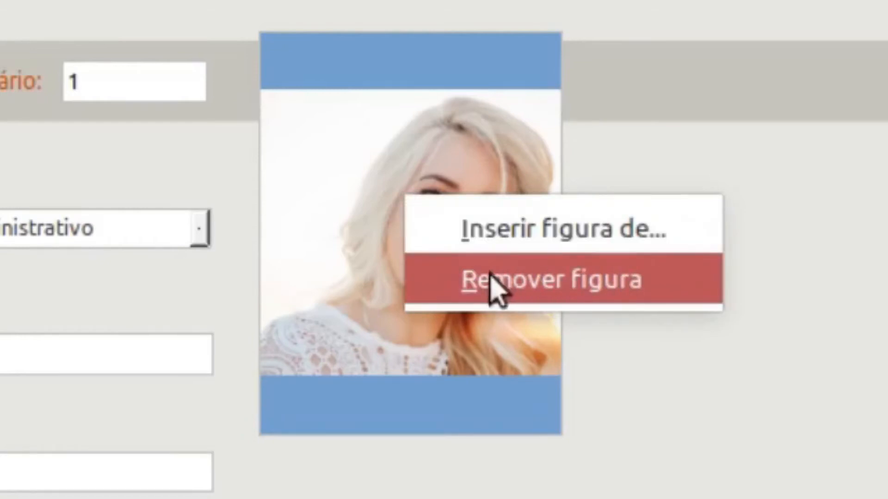
pyautogui.click(544, 287)
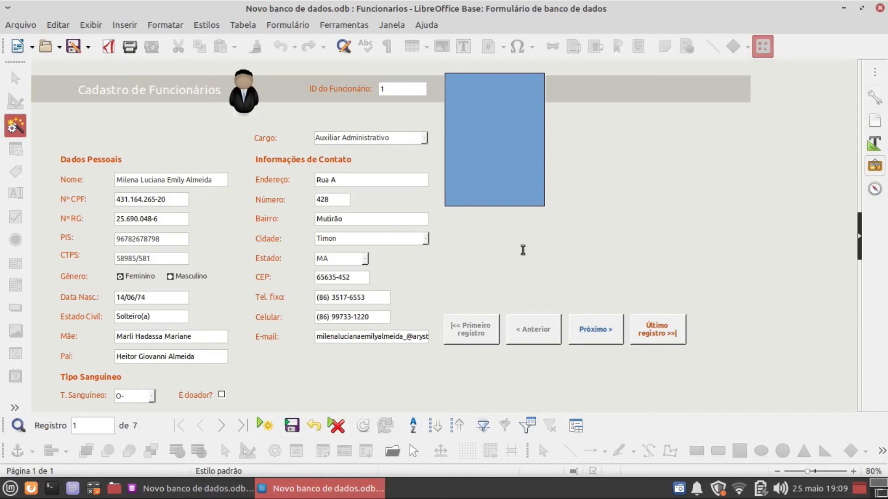
pyautogui.doubleClick(486, 129)
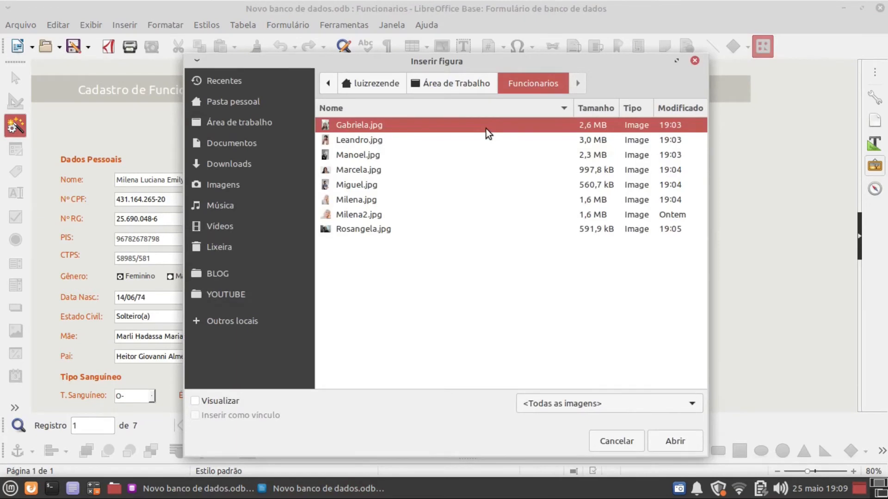
pyautogui.click(693, 64)
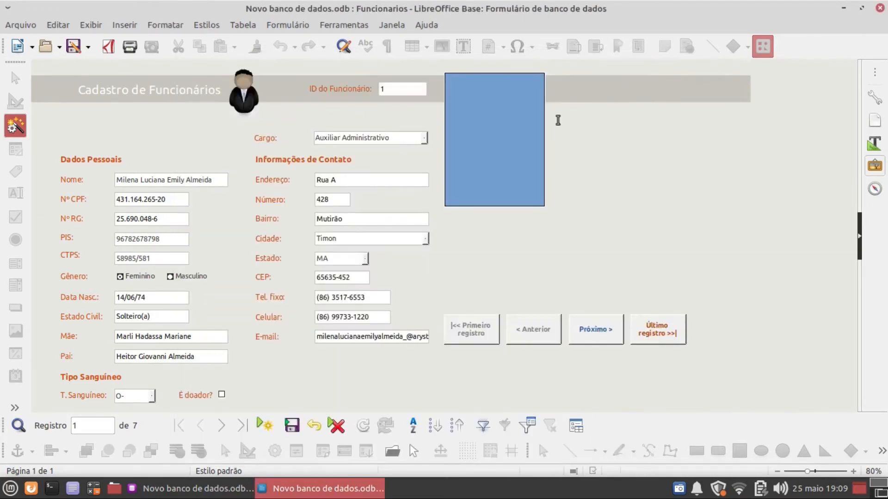
pyautogui.doubleClick(496, 134)
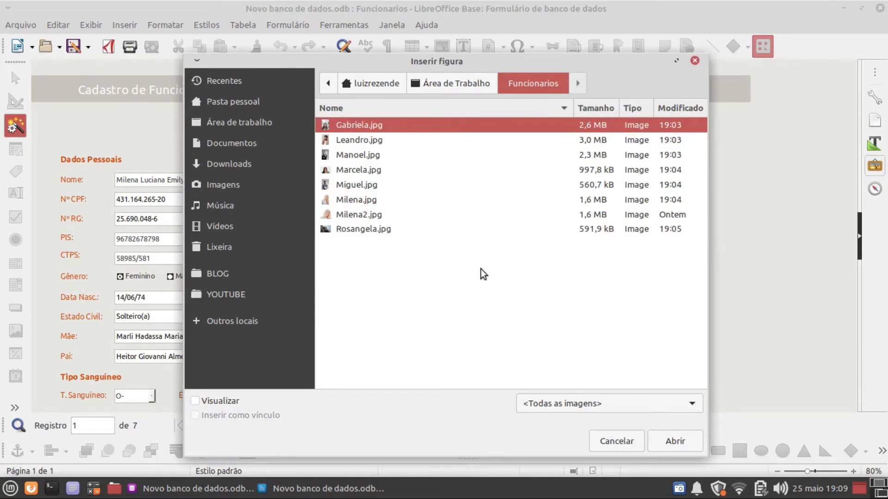
pyautogui.click(697, 62)
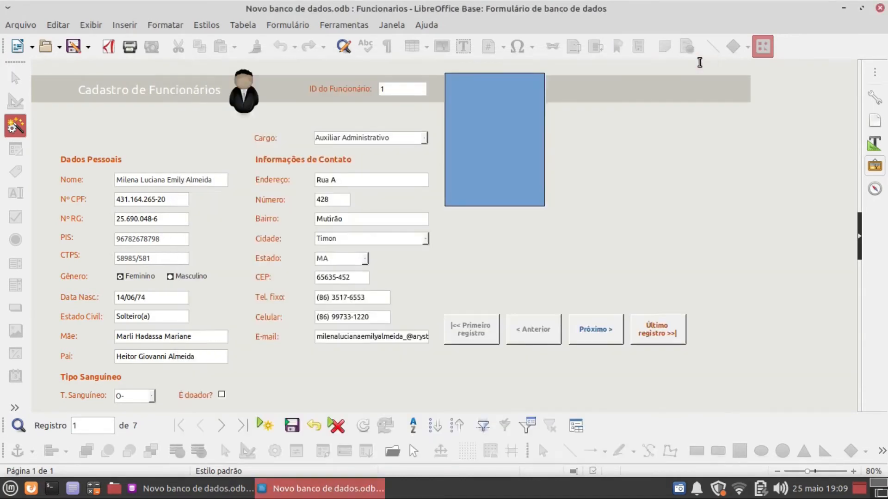
# Insert the cropped photo Milena.jpg from the Funcionarios folder into record 1's photo control.
pyautogui.doubleClick(496, 121)
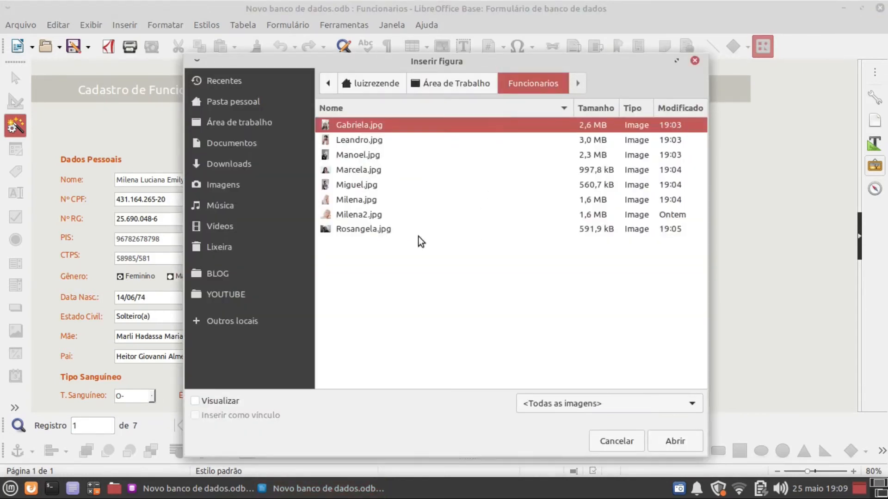
pyautogui.click(344, 200)
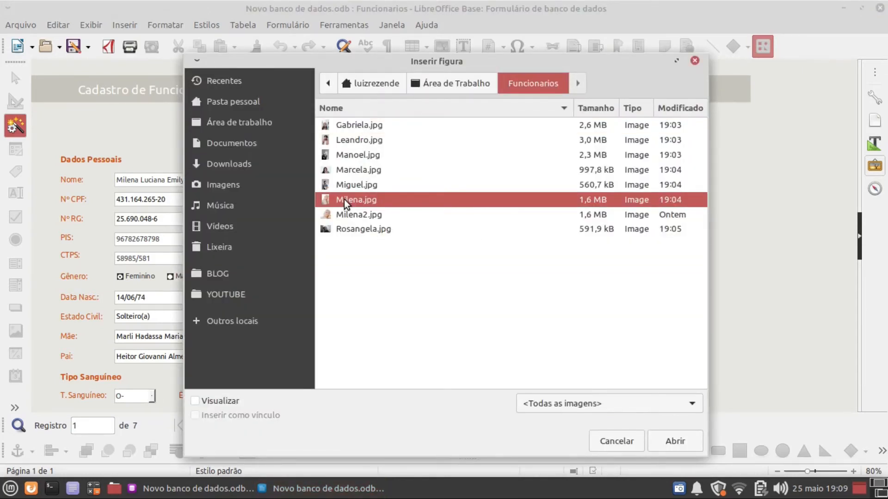
pyautogui.click(667, 442)
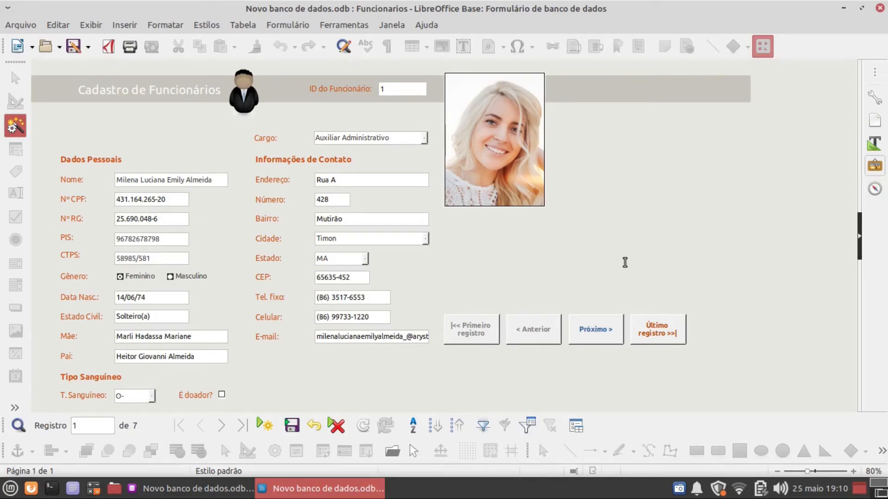
# Move to record 2 and insert Gabriela.jpg from the Funcionarios folder into its photo control.
pyautogui.click(611, 329)
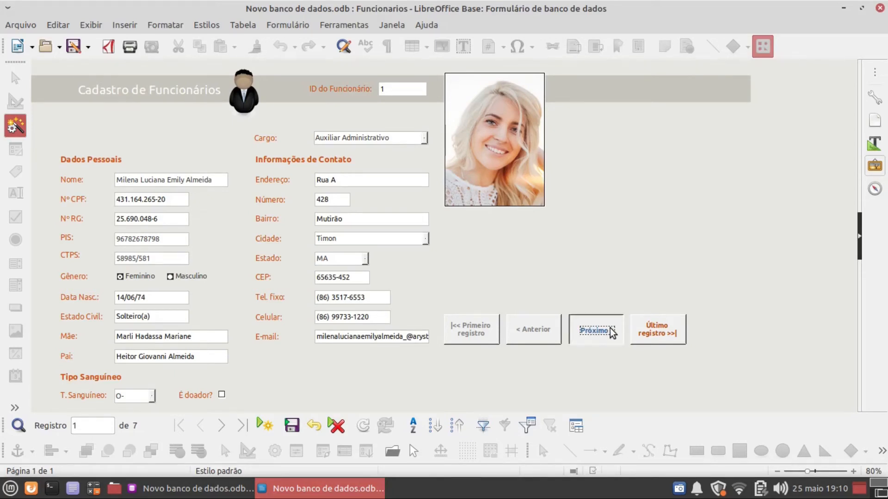
pyautogui.doubleClick(493, 168)
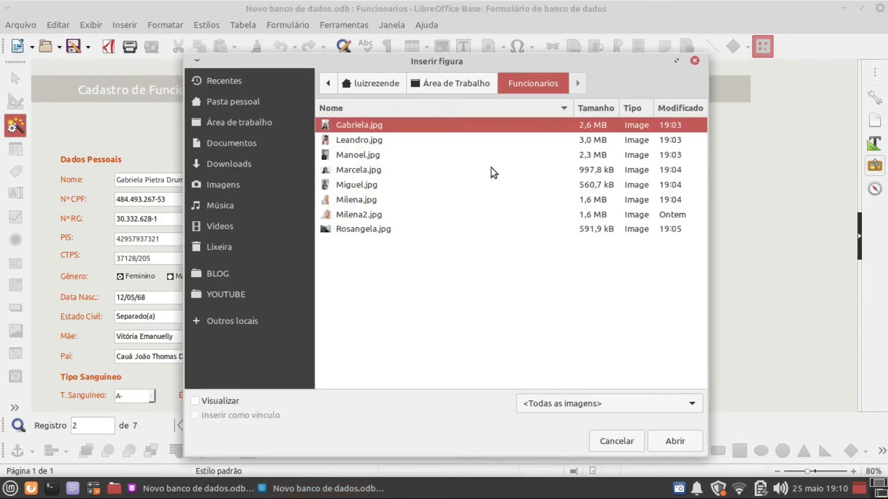
pyautogui.doubleClick(370, 127)
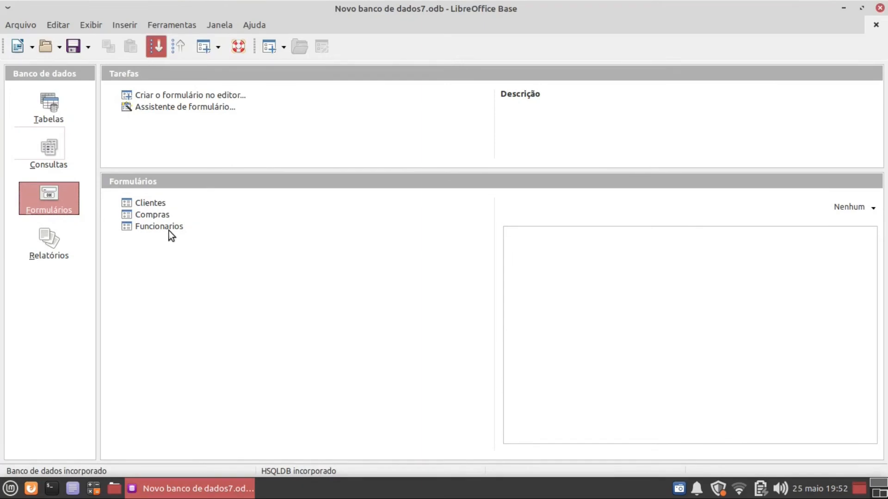
# Open the Funcionarios form of the Novo banco de dados7.odb database for data entry.
pyautogui.click(169, 230)
pyautogui.doubleClick(168, 231)
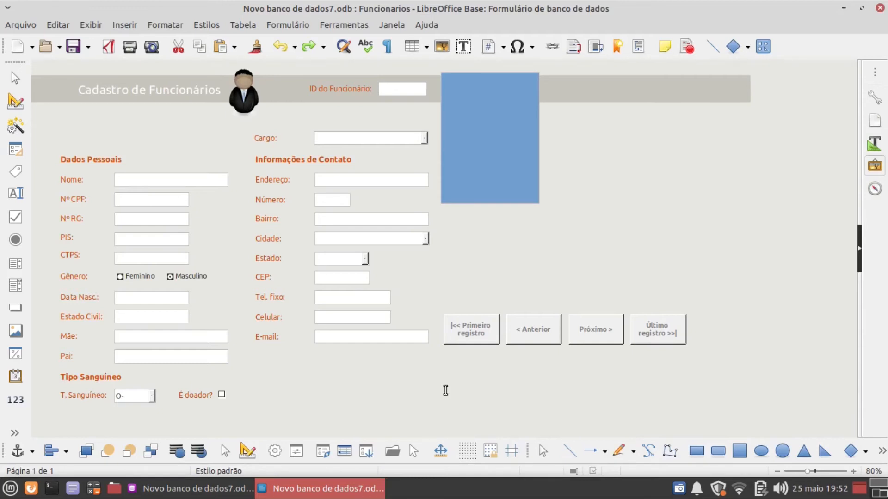
pyautogui.hotkey('ctrl', 'F8')
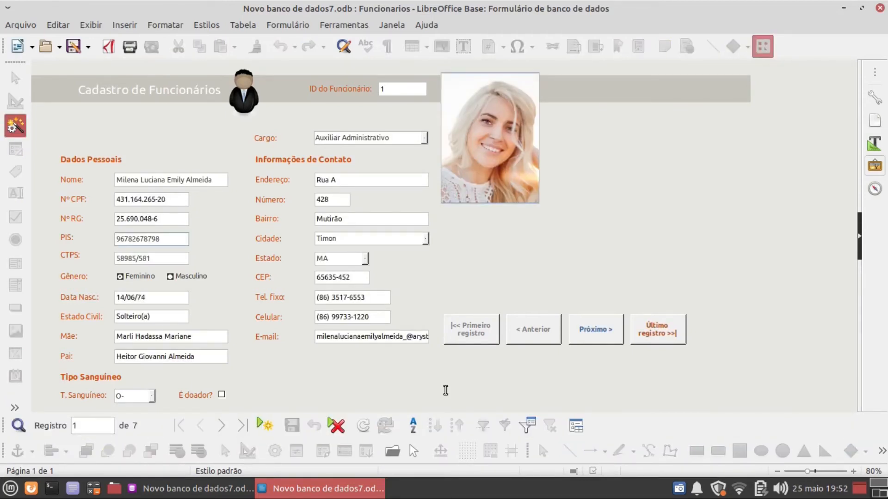
# Page forward one record at a time from record 1 to record 6, checking each employee's photo.
pyautogui.click(594, 334)
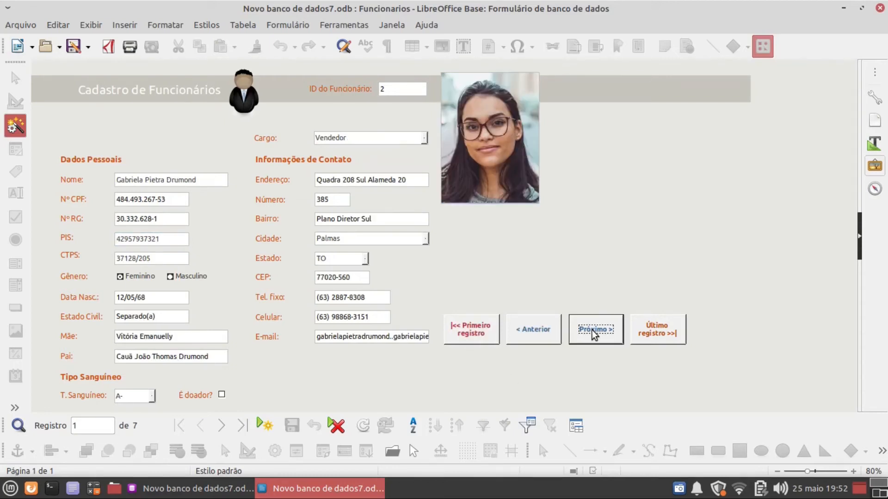
pyautogui.click(594, 334)
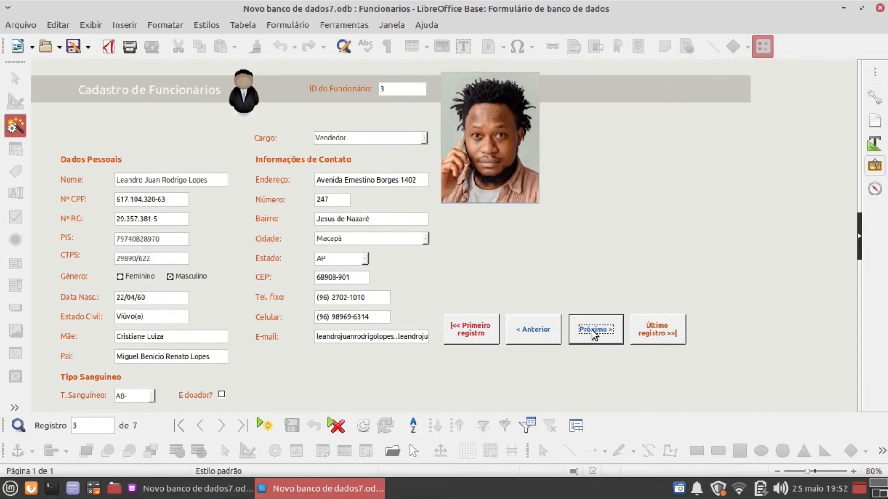
pyautogui.click(594, 334)
pyautogui.click(594, 333)
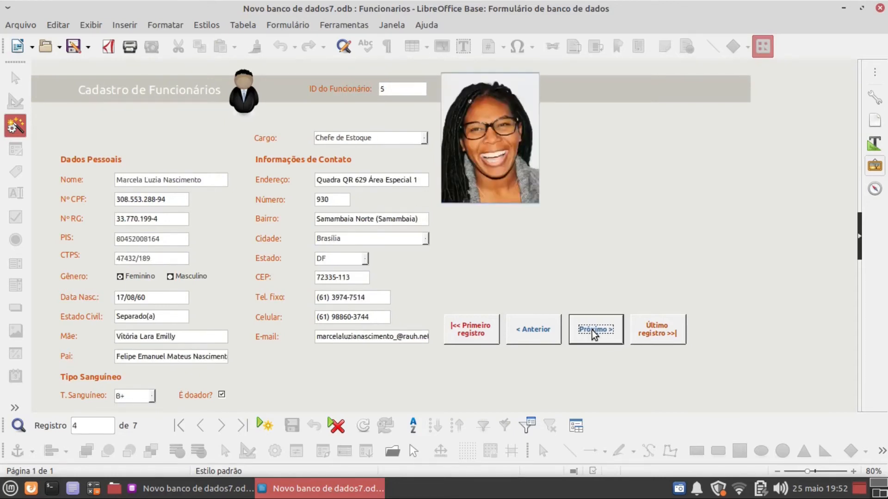
pyautogui.click(594, 333)
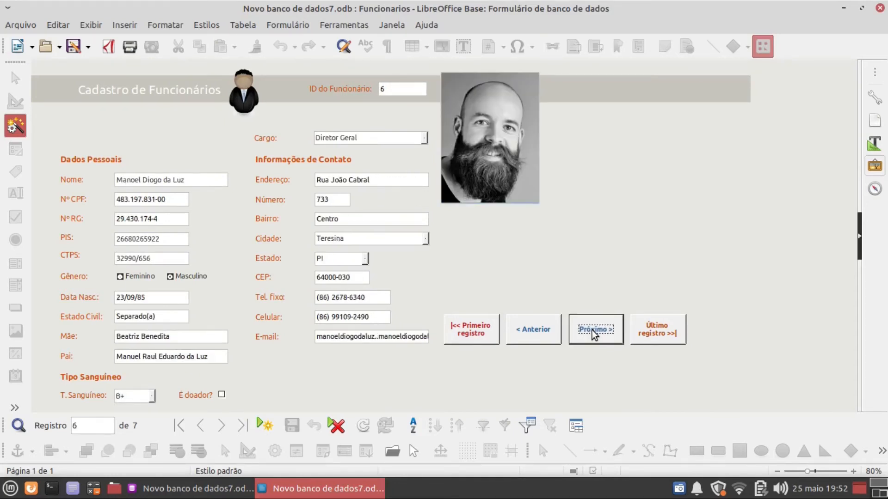
# Page forward to record 7 and back one record at a time to record 1, checking each employee's photo.
pyautogui.click(594, 334)
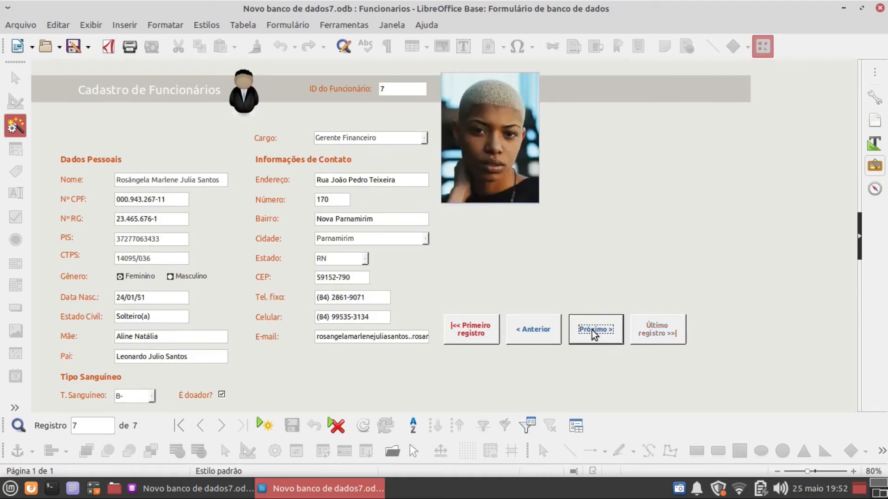
pyautogui.click(545, 337)
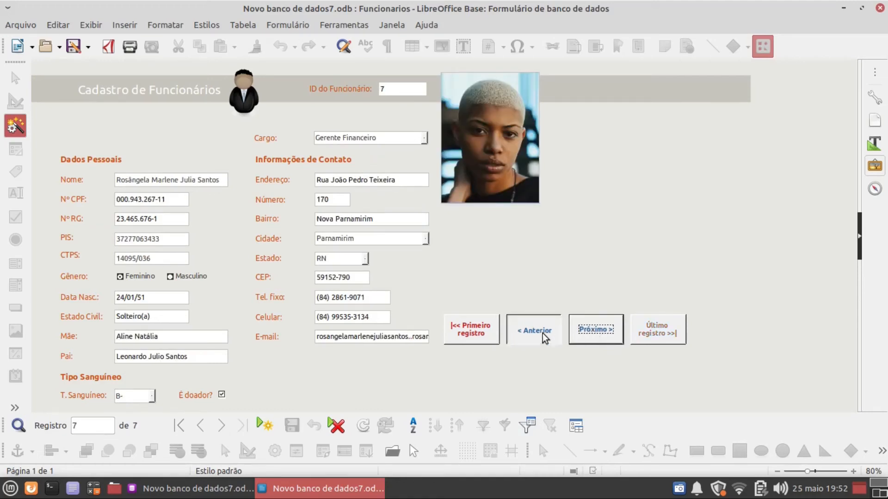
pyautogui.click(545, 336)
pyautogui.click(545, 337)
pyautogui.click(545, 336)
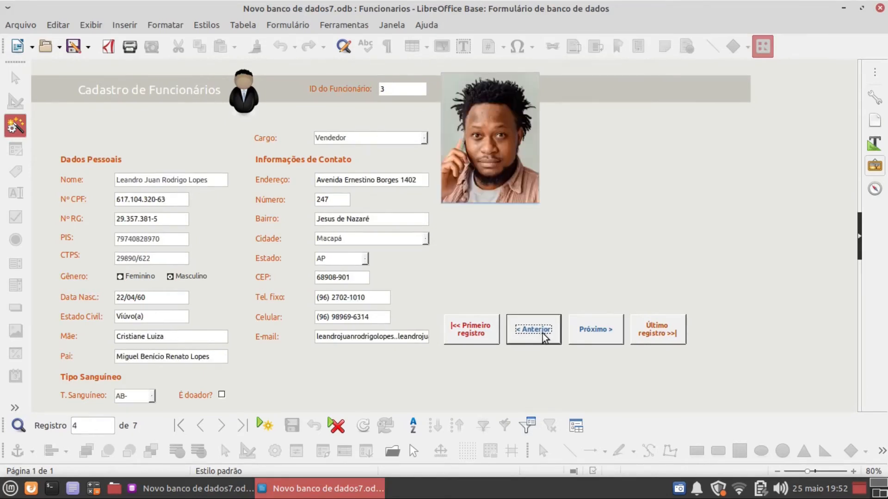
pyautogui.click(545, 336)
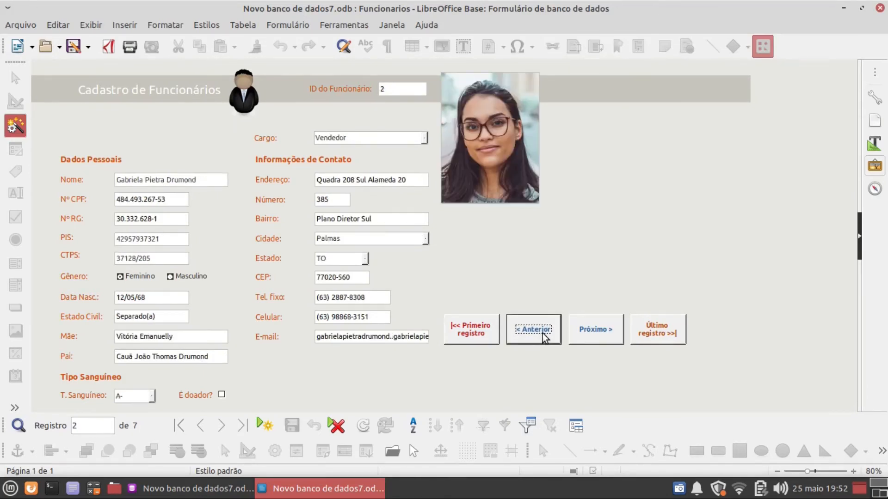
pyautogui.click(545, 336)
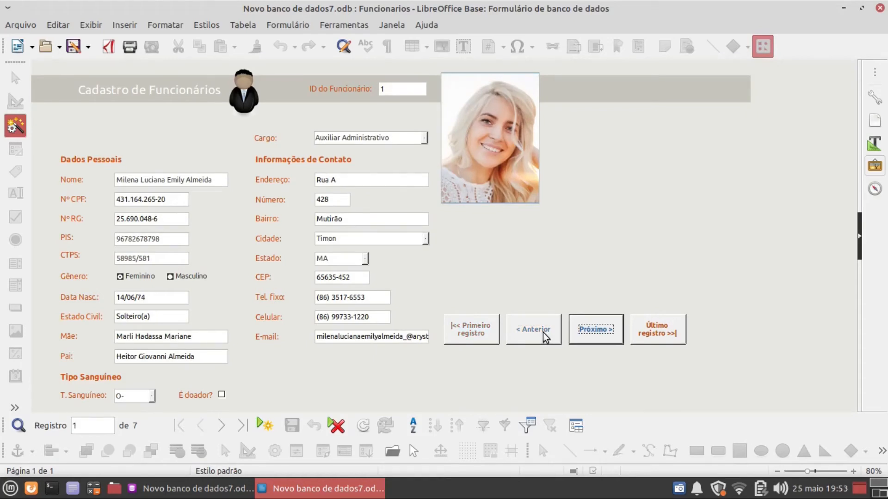
# Page forward from record 1 to the blank new record, step back to record 7, and return to the first record.
pyautogui.click(593, 333)
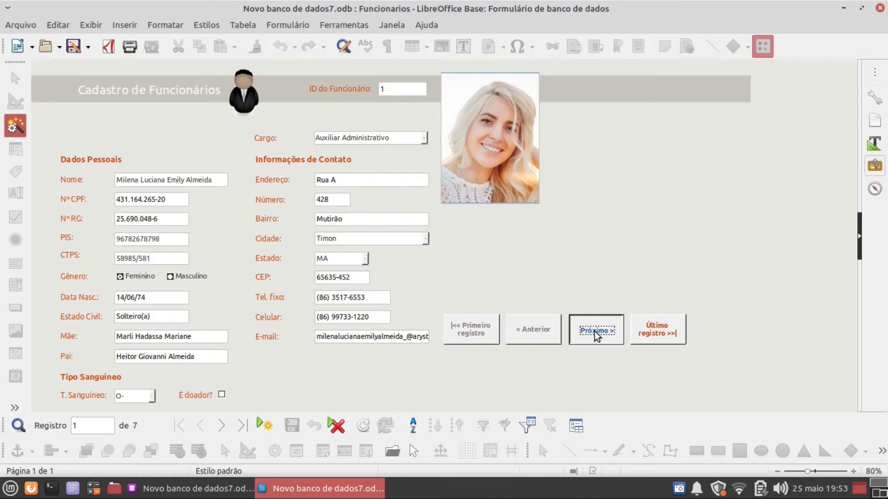
pyautogui.click(596, 333)
pyautogui.click(596, 333)
pyautogui.click(595, 334)
pyautogui.click(595, 333)
pyautogui.click(595, 334)
pyautogui.click(595, 334)
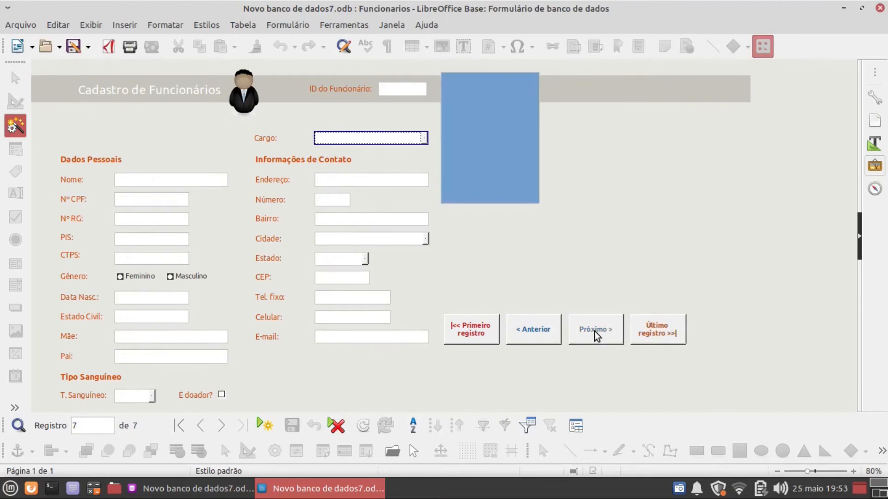
pyautogui.click(545, 333)
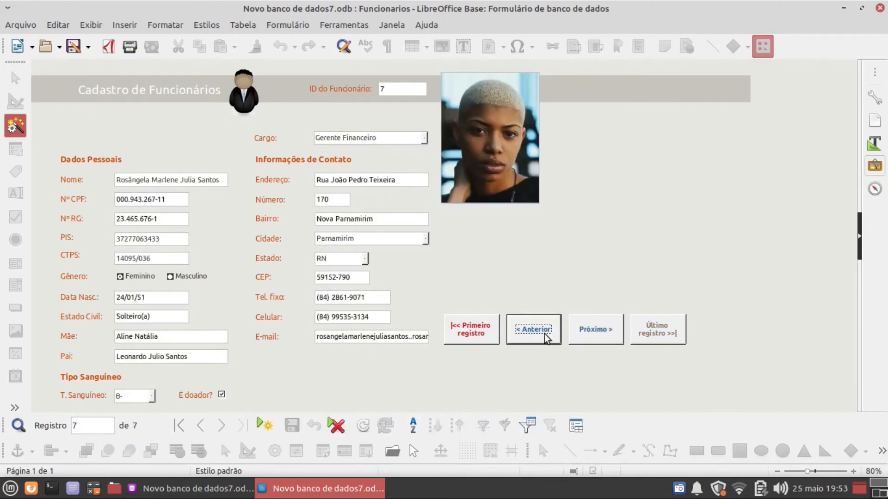
pyautogui.click(476, 334)
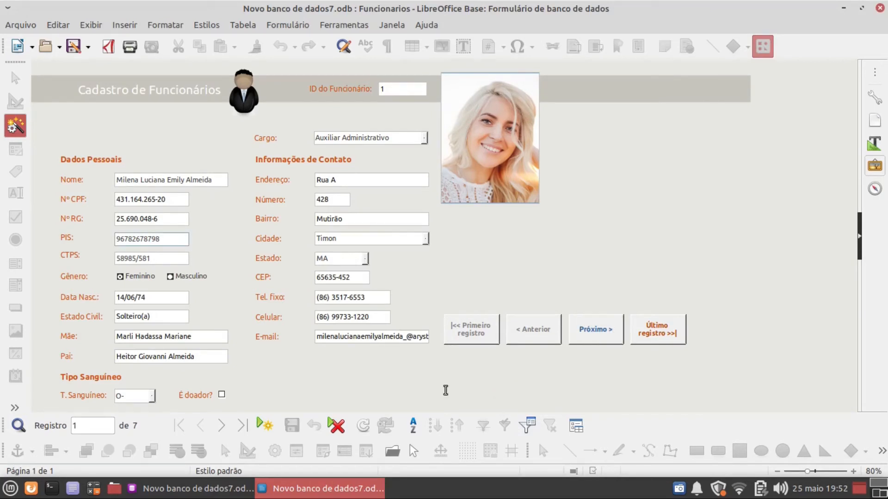
# Page forward one record at a time from record 1 to record 7, checking each employee's photo.
pyautogui.click(594, 334)
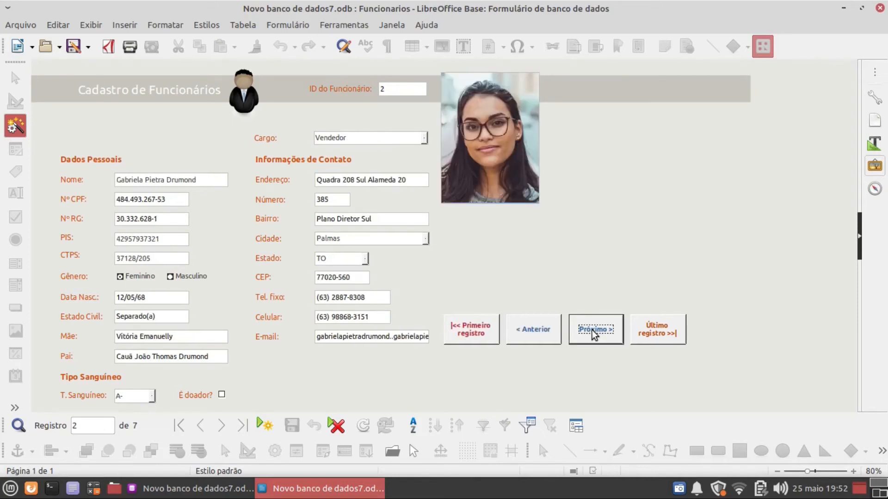
pyautogui.click(593, 334)
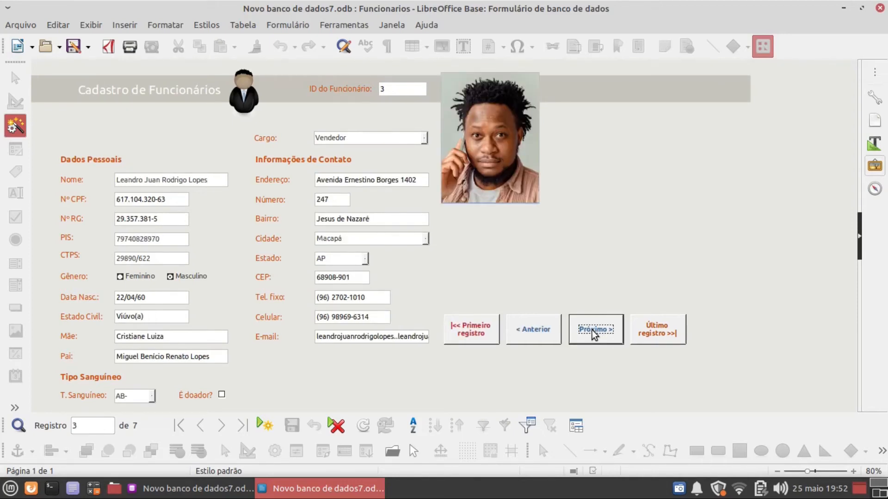
pyautogui.click(594, 334)
pyautogui.click(593, 334)
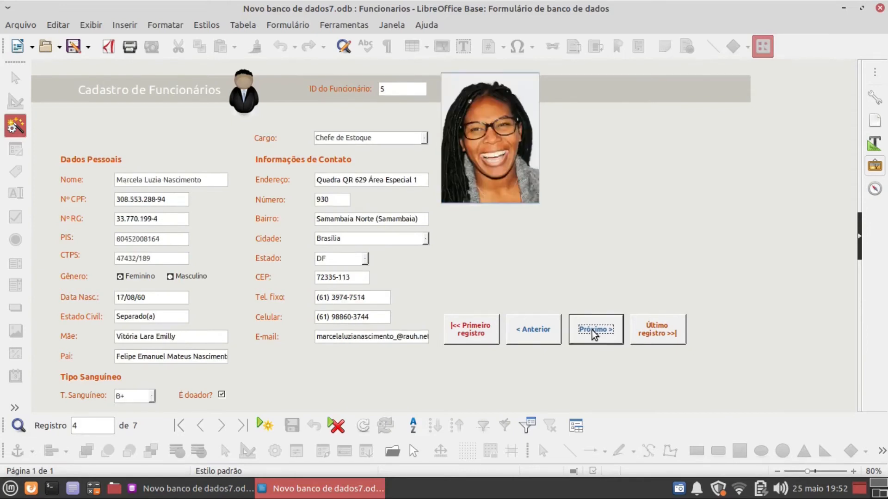
pyautogui.click(594, 334)
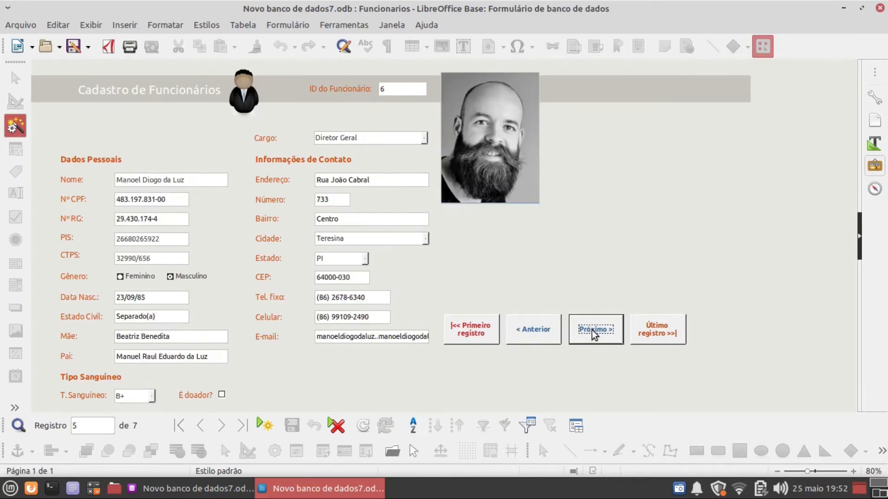
pyautogui.click(593, 333)
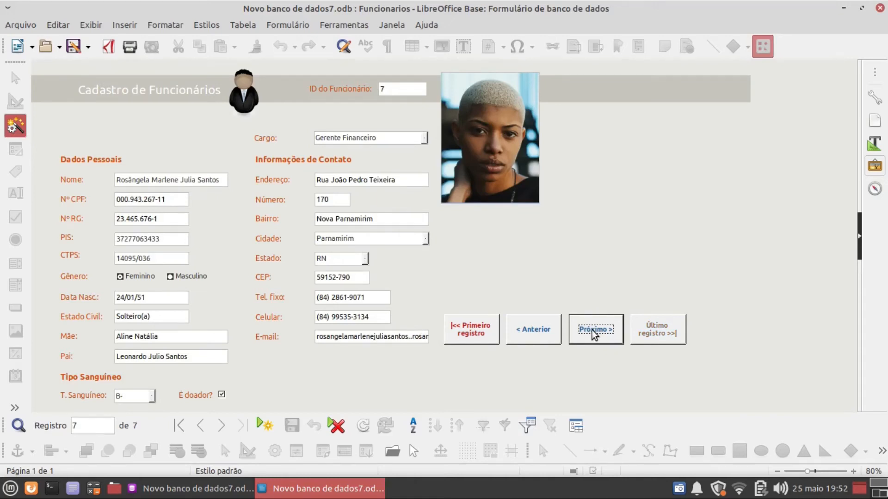
# Page backward one record at a time from record 7 to record 1, reviewing the employee photos.
pyautogui.click(545, 335)
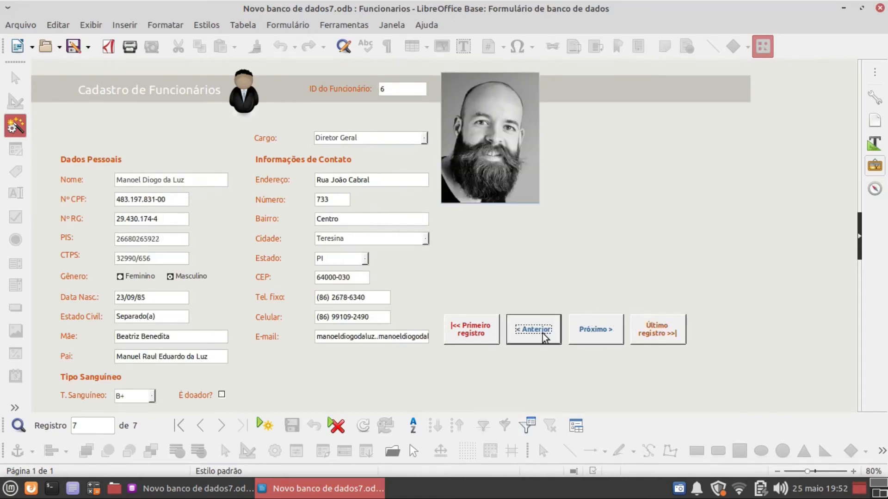
pyautogui.click(545, 336)
pyautogui.click(543, 334)
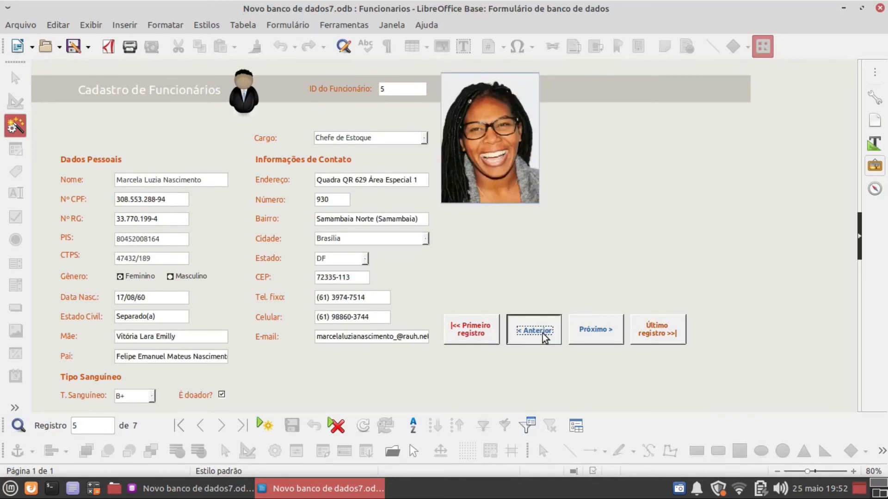
pyautogui.click(543, 334)
pyautogui.click(543, 335)
pyautogui.click(544, 336)
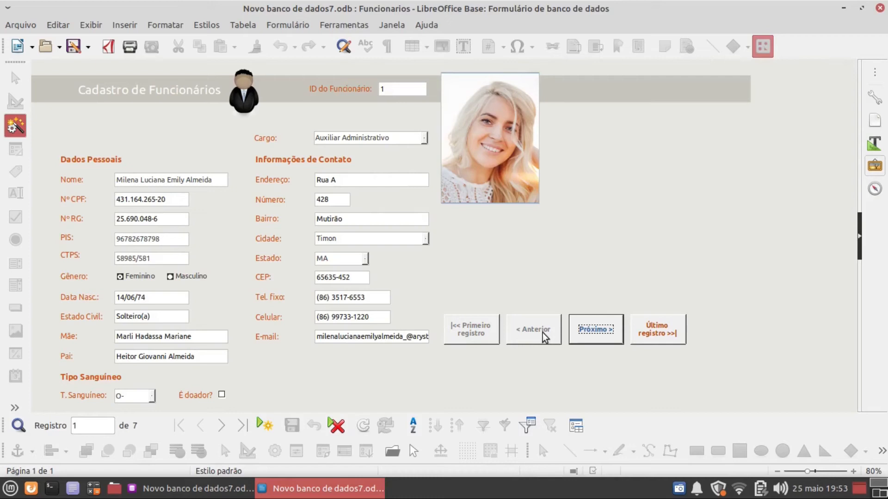
# Review the photos from record 1 through to the blank new record, go back to record 7, and jump to the first record.
pyautogui.click(594, 333)
pyautogui.click(596, 334)
pyautogui.click(596, 333)
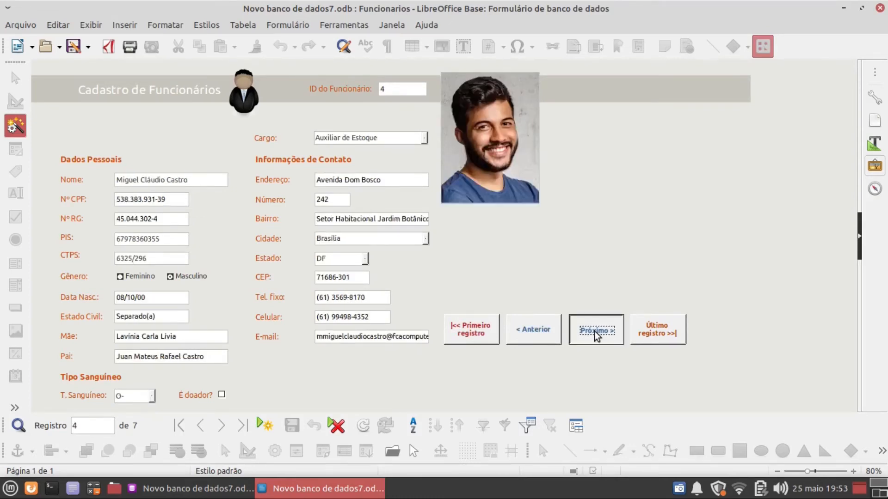
pyautogui.click(596, 334)
pyautogui.click(596, 334)
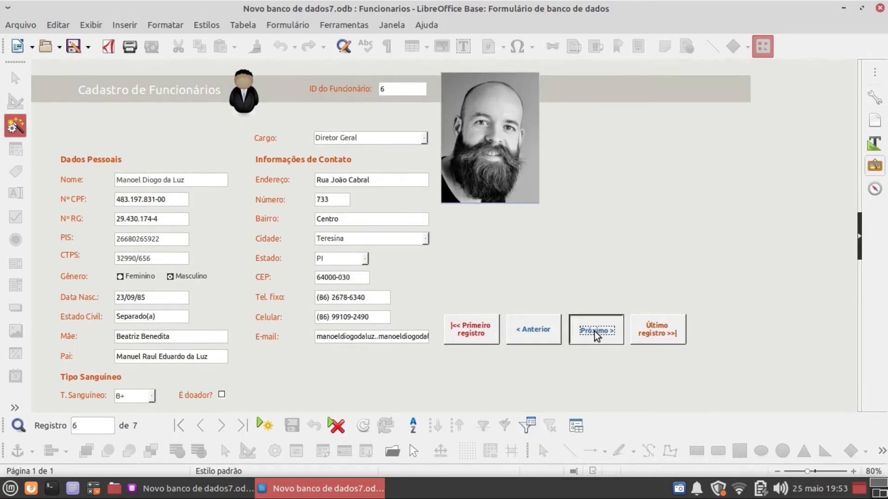
pyautogui.click(595, 334)
pyautogui.click(596, 334)
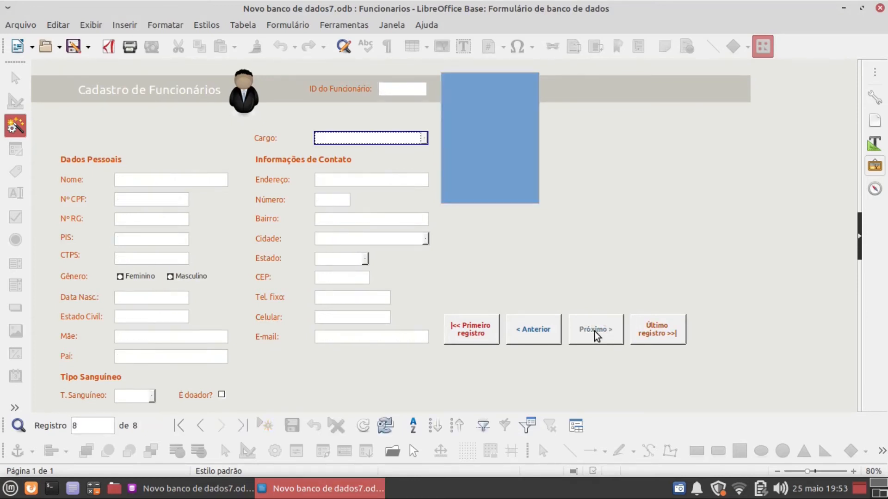
pyautogui.click(545, 333)
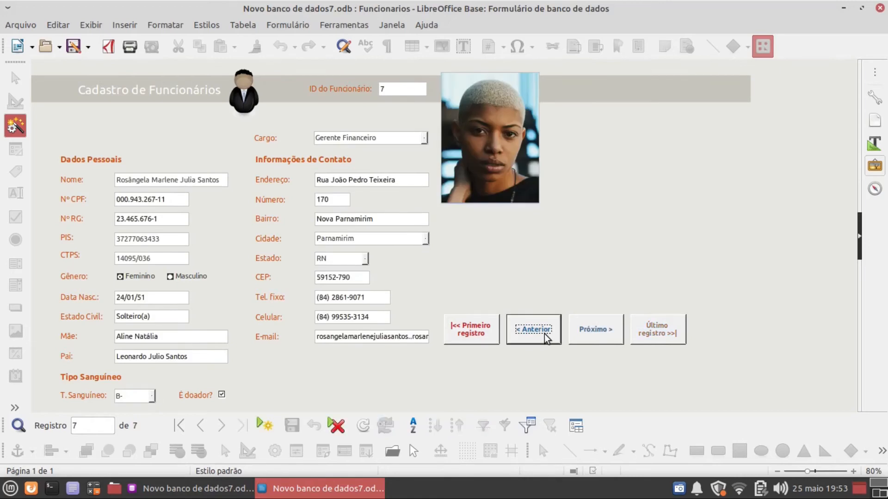
pyautogui.click(477, 335)
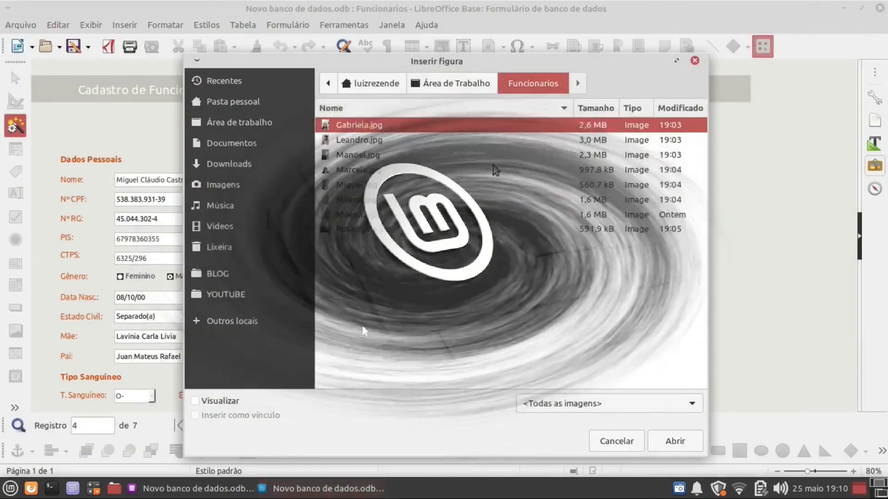
# Insert Miguel.jpg from the Funcionarios folder into record 4's photo control and try to move to the next record.
pyautogui.doubleClick(368, 184)
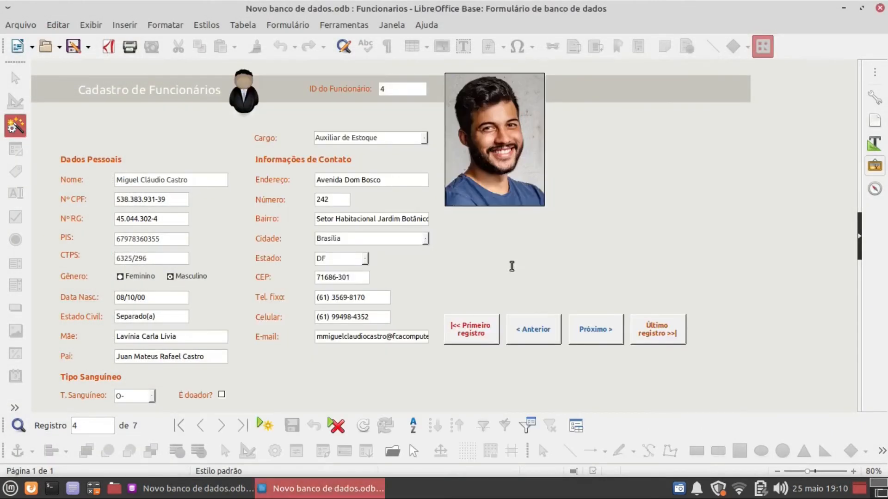
pyautogui.click(592, 331)
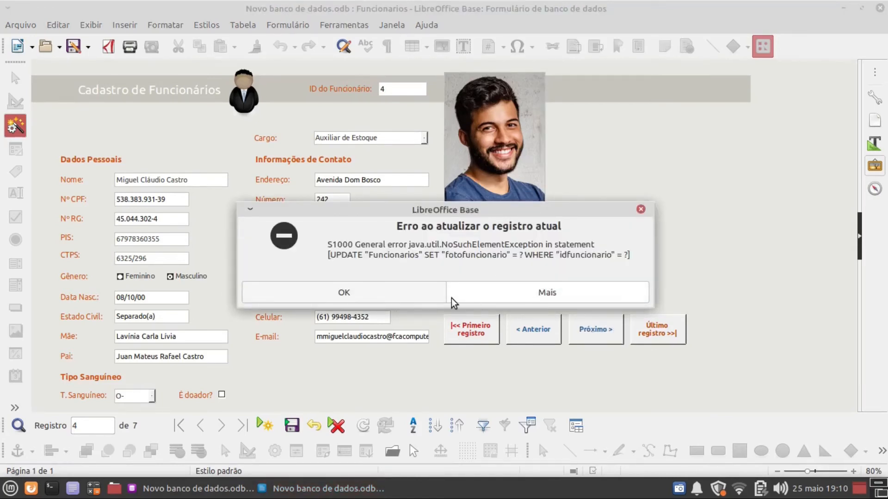
pyautogui.click(375, 296)
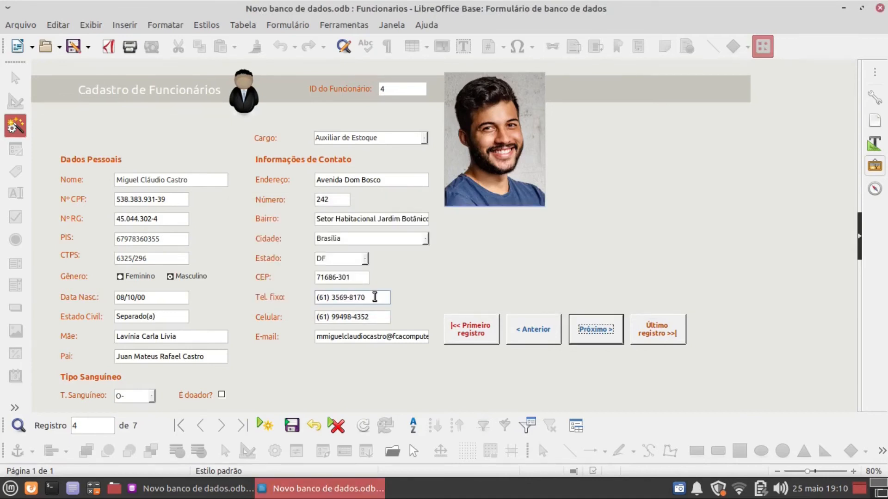
# Try again to move from record 4 to the next record.
pyautogui.click(72, 48)
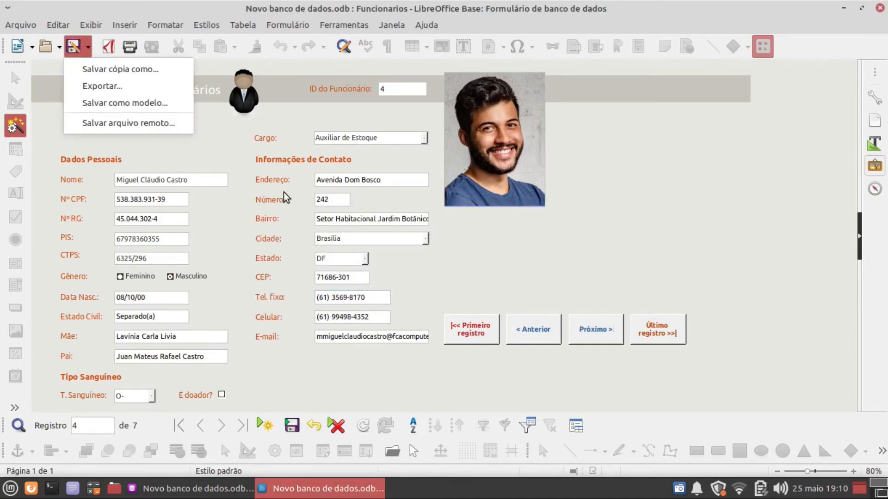
pyautogui.click(238, 150)
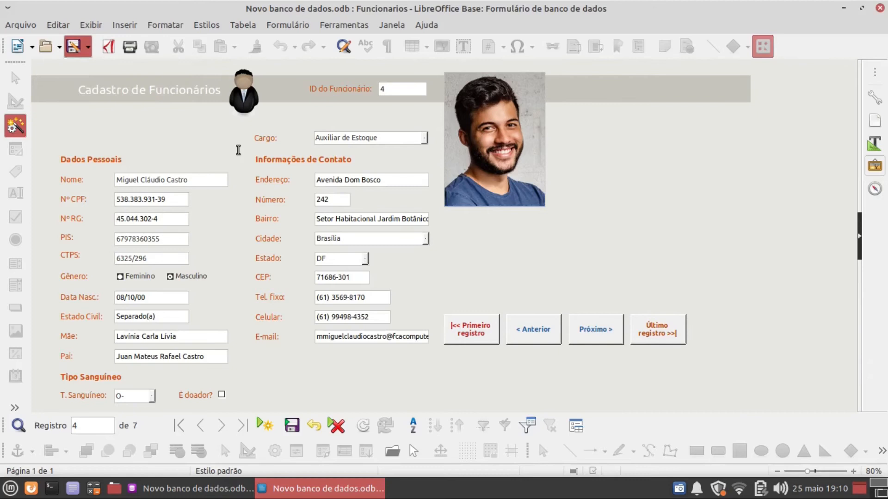
pyautogui.click(589, 331)
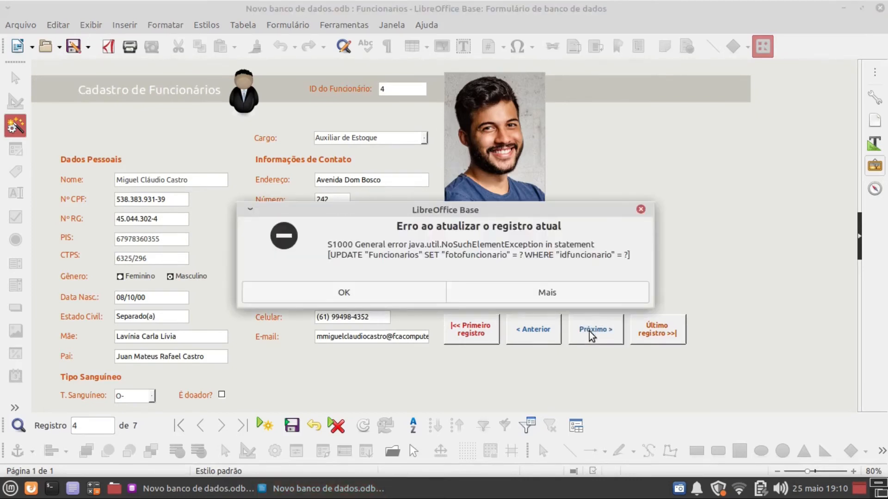
pyautogui.click(376, 291)
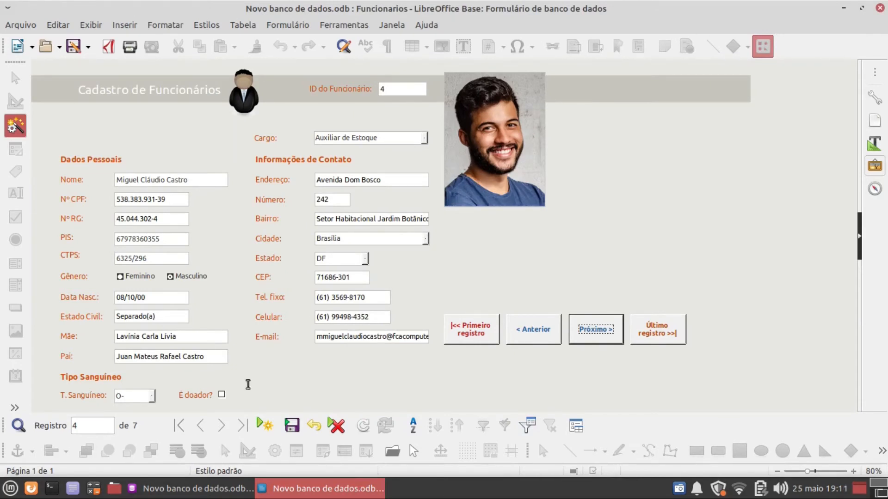
# Save the Novo banco de dados.odb database and close its Funcionarios form, choosing to save the modified form contents.
pyautogui.click(202, 491)
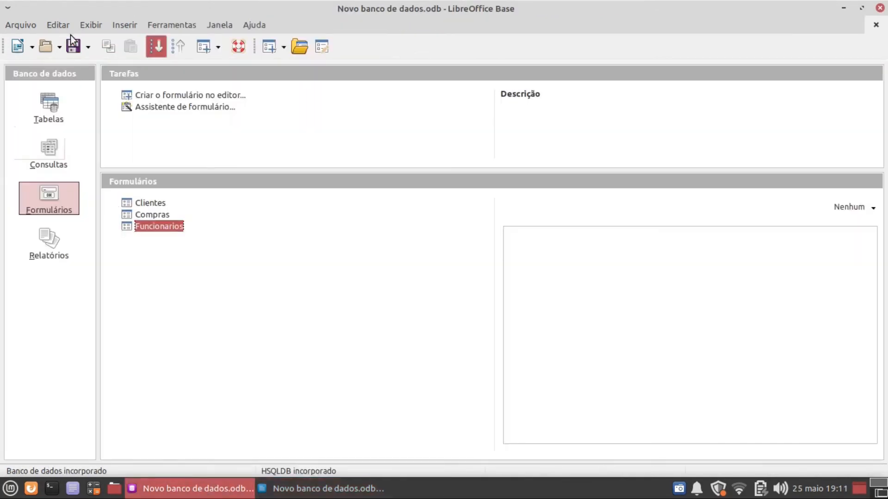
pyautogui.click(71, 43)
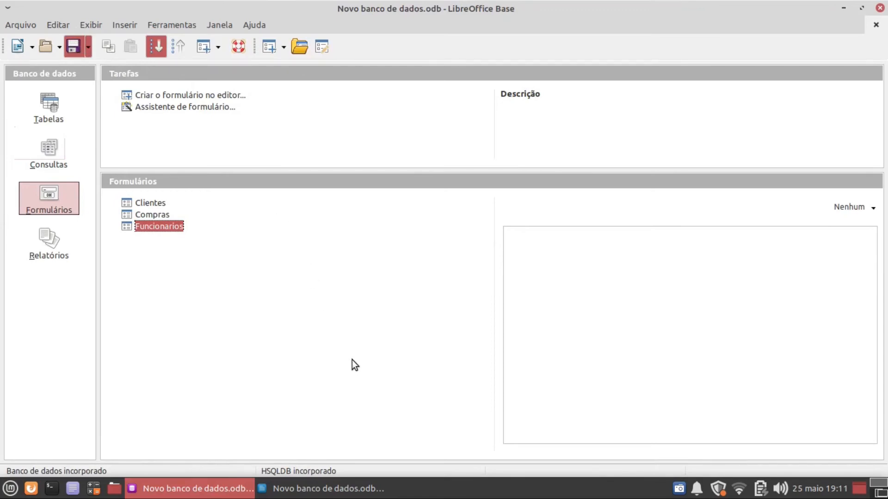
pyautogui.click(359, 491)
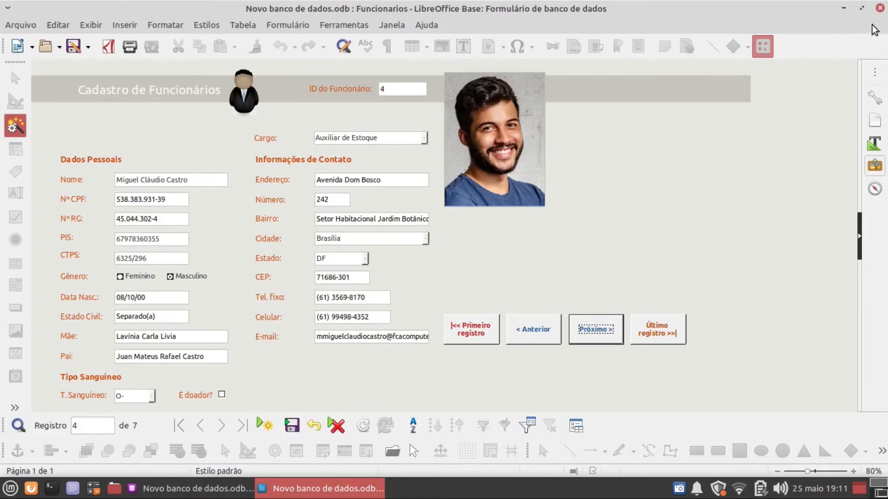
pyautogui.click(879, 8)
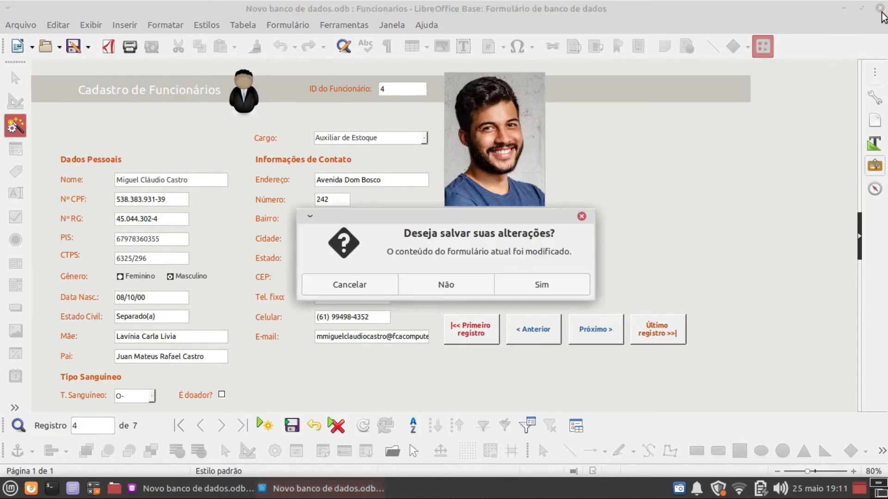
pyautogui.click(514, 284)
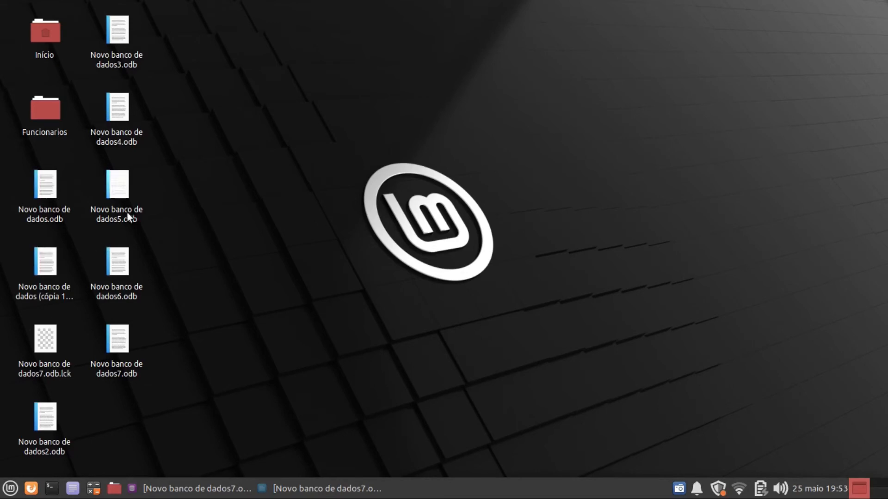
pyautogui.moveTo(87, 370)
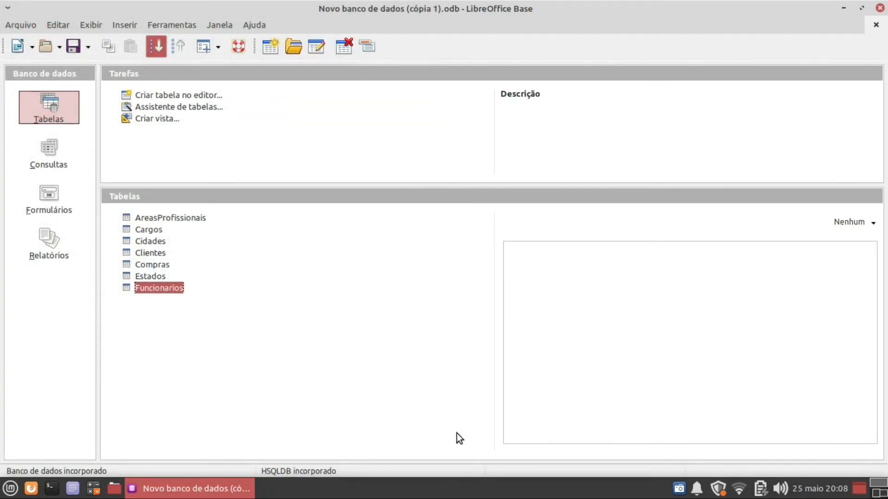
# Add a fotofuncionario field after cargo in the Funcionarios table design, save the table and close its editor.
pyautogui.rightClick(171, 287)
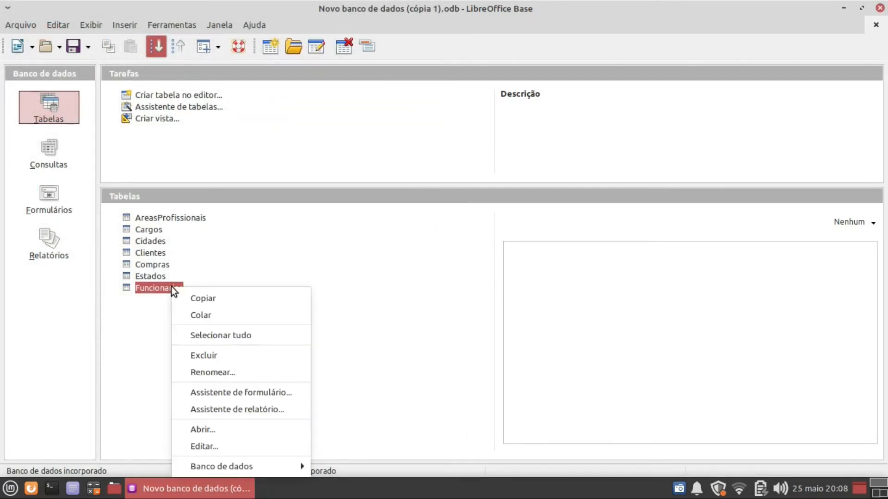
pyautogui.click(203, 443)
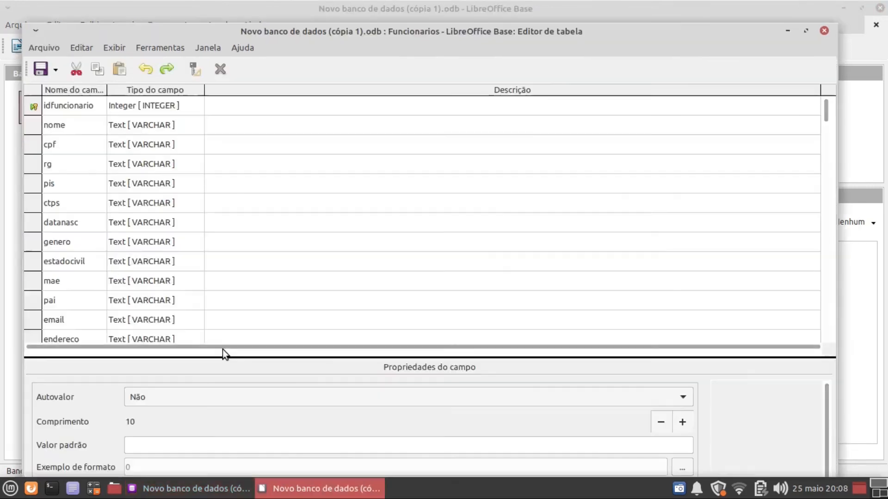
pyautogui.scroll(-6, 207, 262)
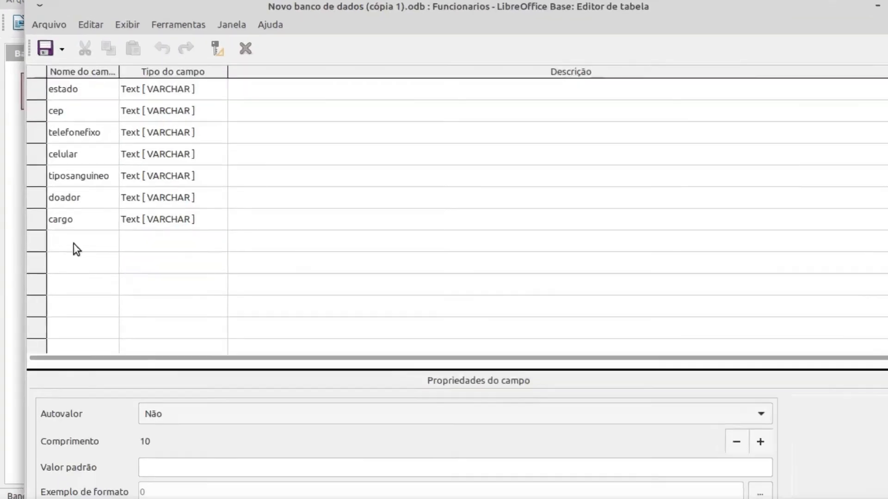
pyautogui.click(75, 245)
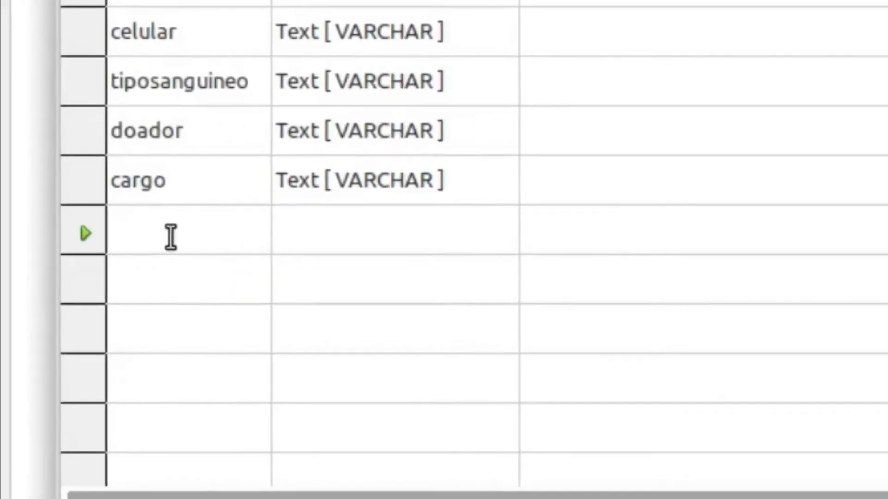
pyautogui.write('fotofuncionario')
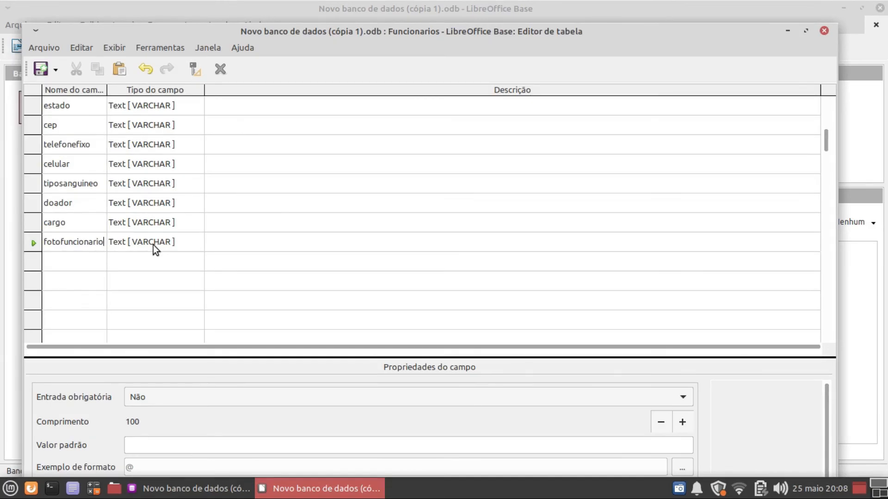
pyautogui.click(40, 68)
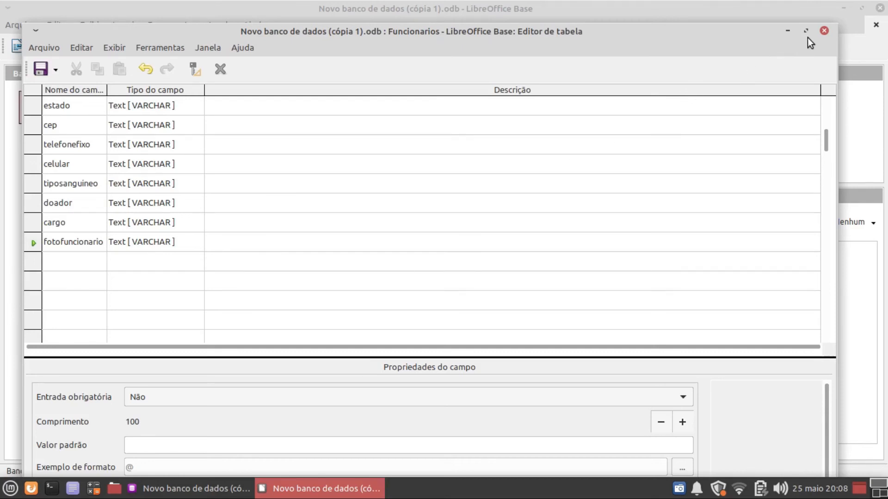
pyautogui.click(824, 31)
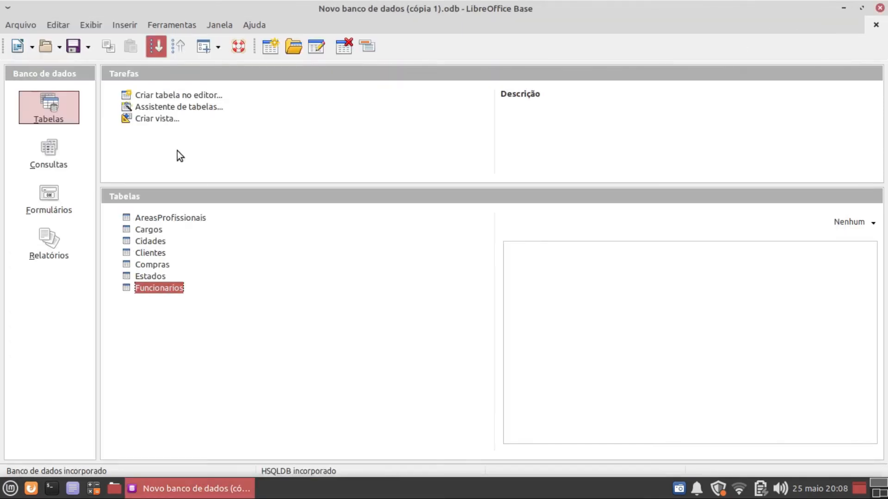
# Open the Funcionarios form for editing and draw an image control about 3.7 by 4.7 cm beside the ID do Funcionário field.
pyautogui.click(49, 204)
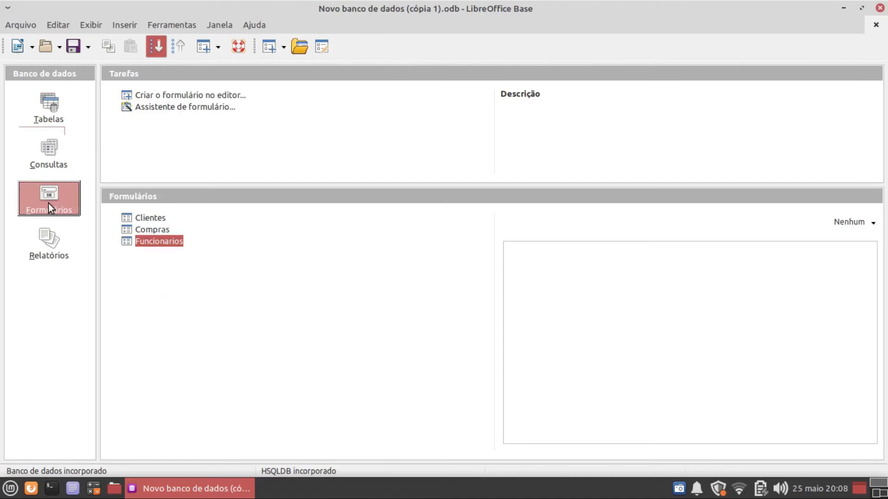
pyautogui.rightClick(147, 243)
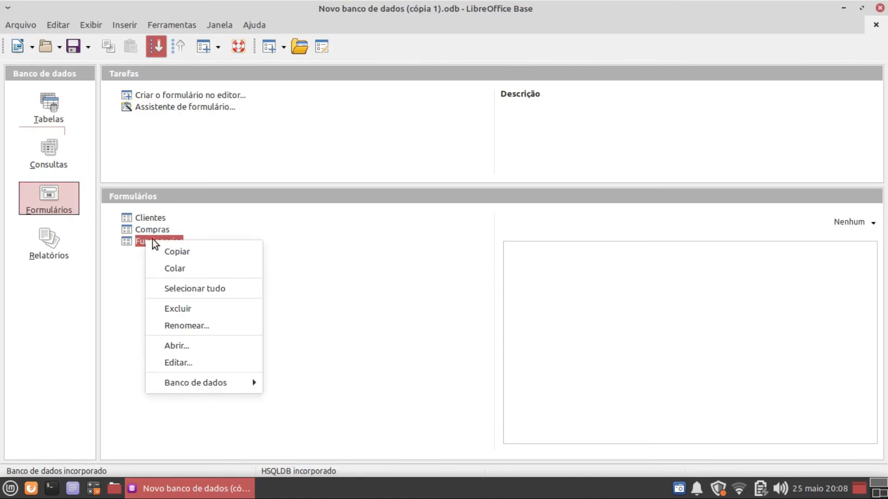
pyautogui.click(183, 362)
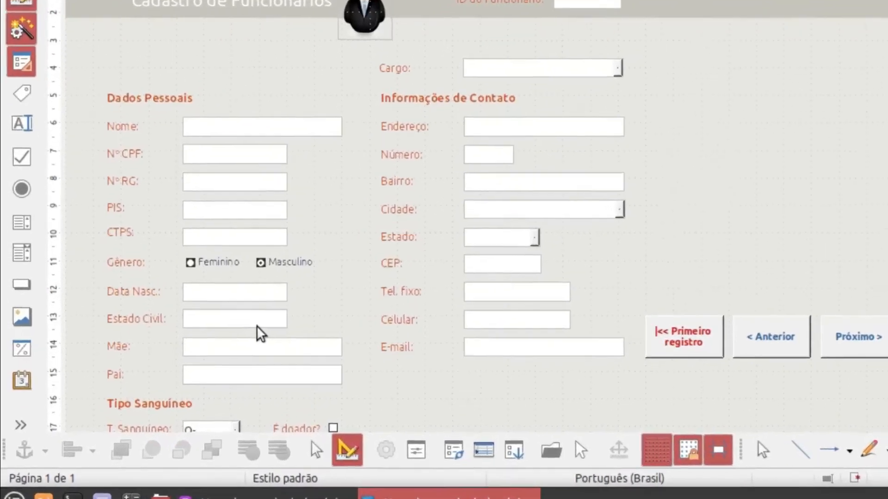
pyautogui.click(22, 425)
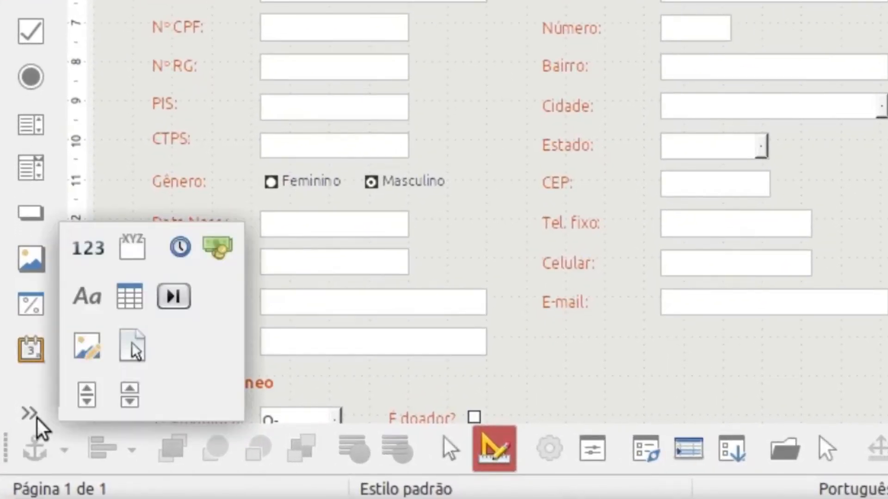
pyautogui.click(88, 344)
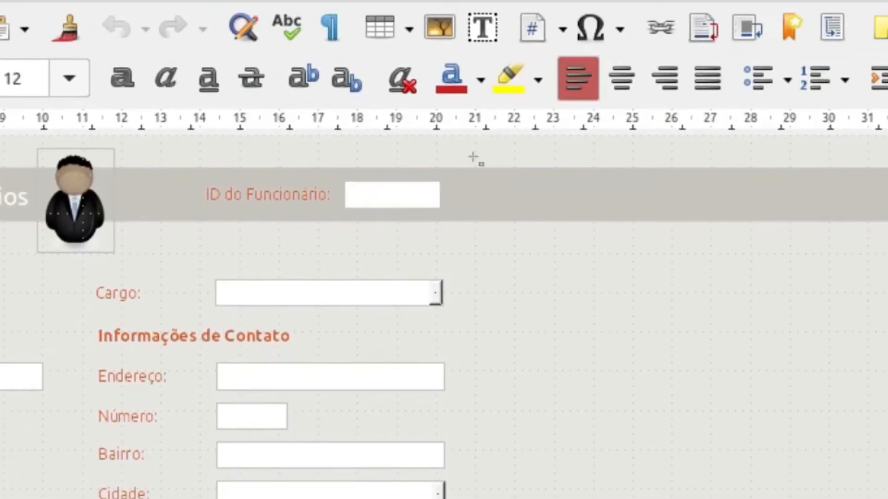
pyautogui.moveTo(473, 158); pyautogui.dragTo(618, 344)
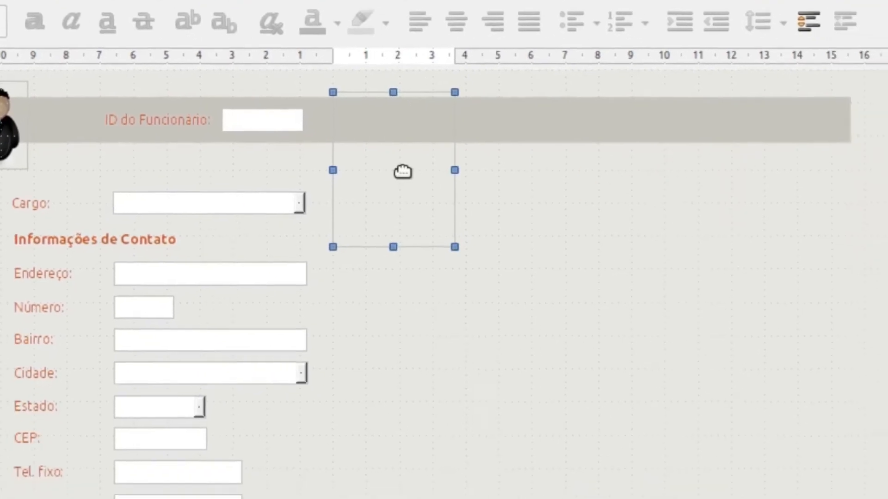
# Bind the new image control to the fotofuncionario data field in its control properties.
pyautogui.rightClick(558, 254)
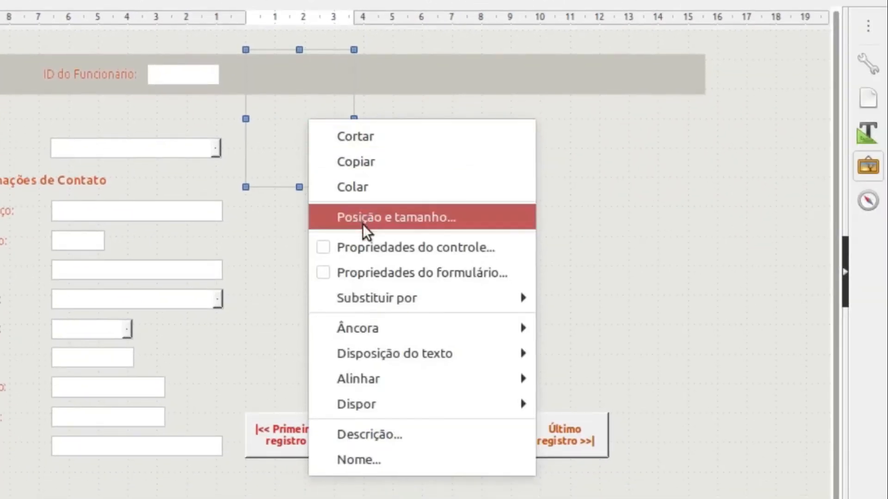
pyautogui.click(361, 247)
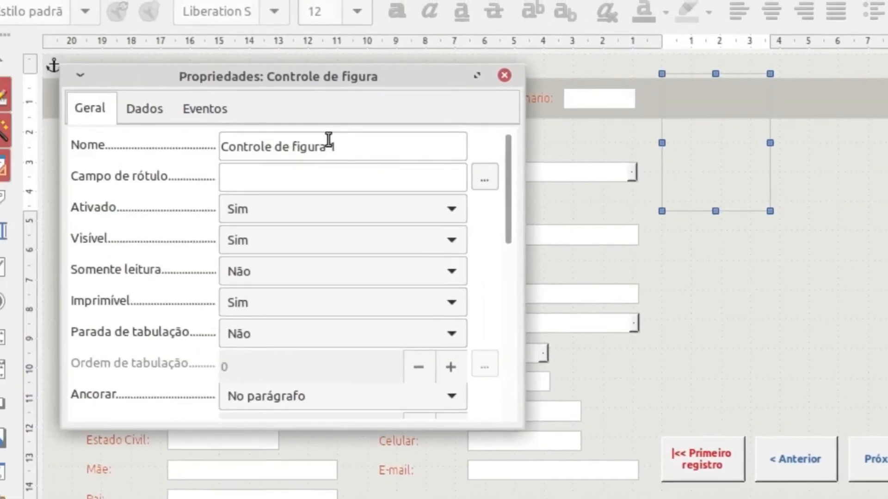
pyautogui.click(162, 108)
pyautogui.click(248, 143)
pyautogui.click(461, 146)
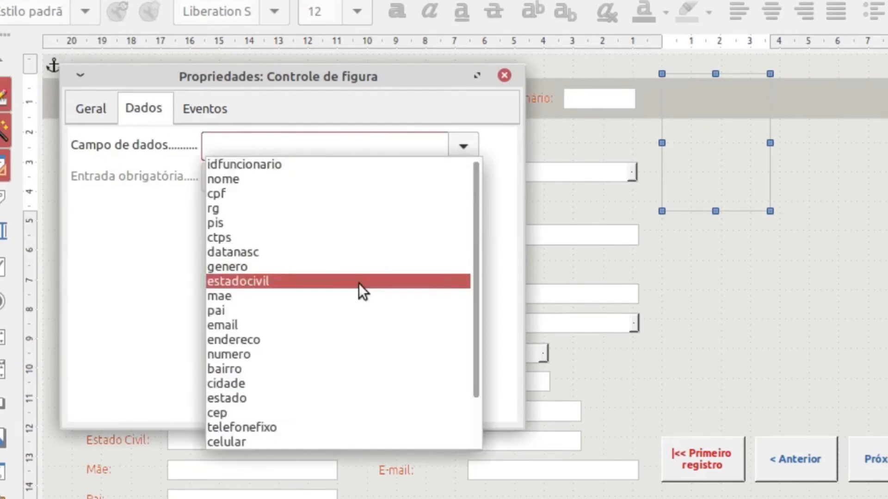
pyautogui.scroll(-2, 359, 284)
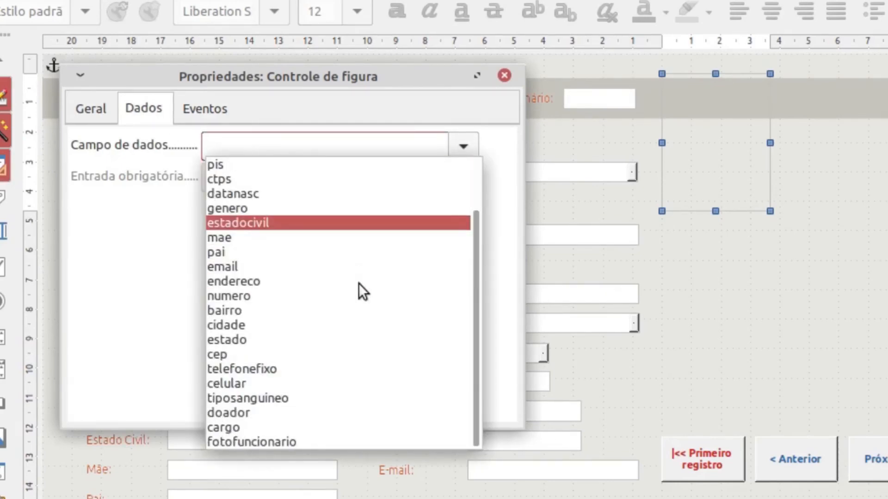
pyautogui.click(301, 443)
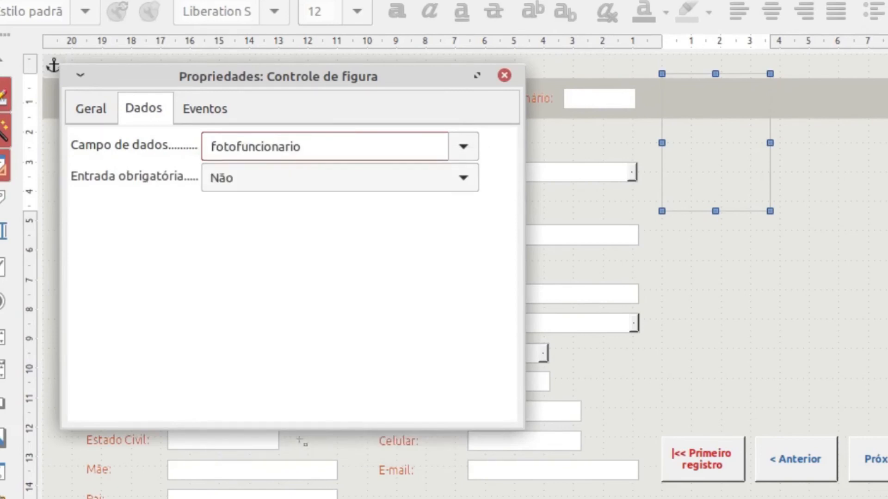
# Set the image control to 3 cm wide and 4 cm high, and enlarge it proportionally to about 5.17 by 6.89 cm.
pyautogui.click(102, 114)
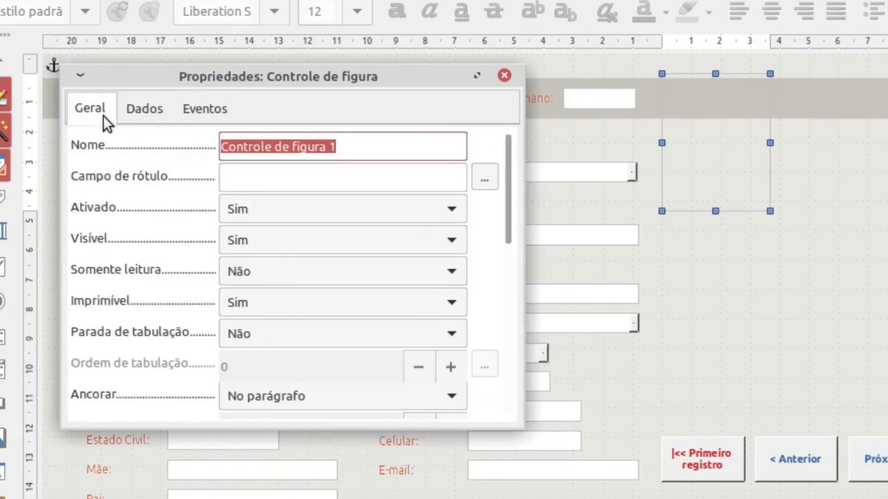
pyautogui.scroll(-3, 305, 231)
pyautogui.moveTo(279, 306); pyautogui.dragTo(202, 299)
pyautogui.write('3')
pyautogui.press('Tab')
pyautogui.press('BackSpace')
pyautogui.press('BackSpace')
pyautogui.press('BackSpace')
pyautogui.press('BackSpace')
pyautogui.press('BackSpace')
pyautogui.press('BackSpace')
pyautogui.press('BackSpace')
pyautogui.write('4')
pyautogui.press('Tab')
pyautogui.moveTo(745, 187); pyautogui.dragTo(805, 259)
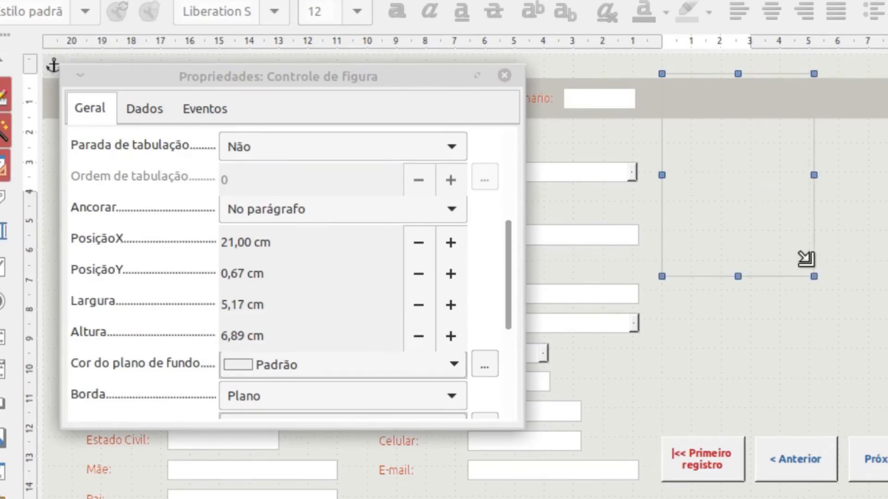
# Set the image control's background colour to Azul claro 2, and close its properties and the form editor.
pyautogui.scroll(-3, 511, 283)
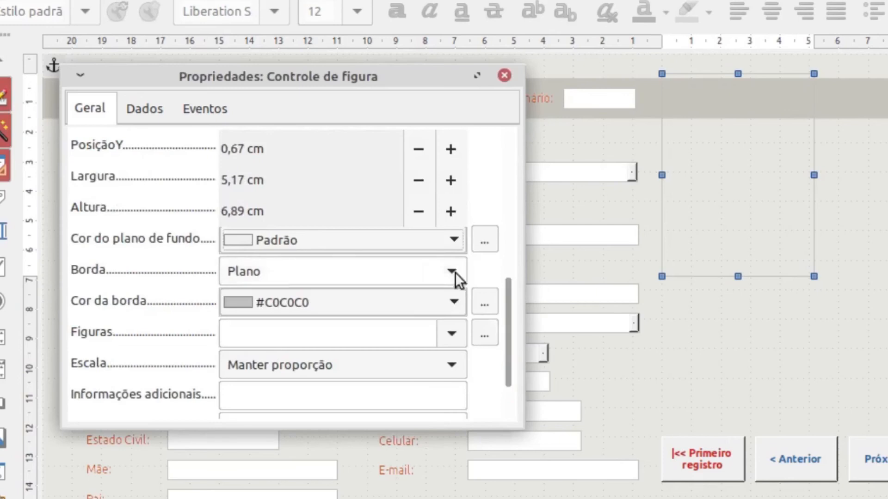
pyautogui.click(454, 243)
pyautogui.click(346, 395)
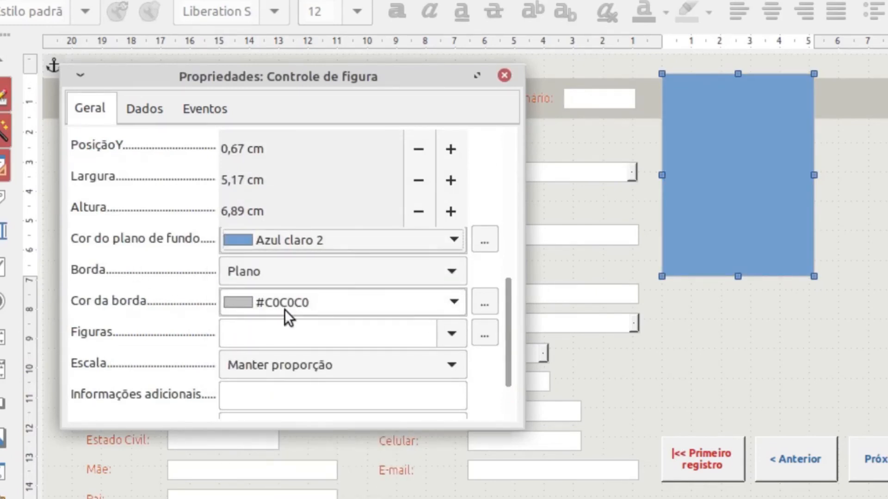
pyautogui.click(505, 76)
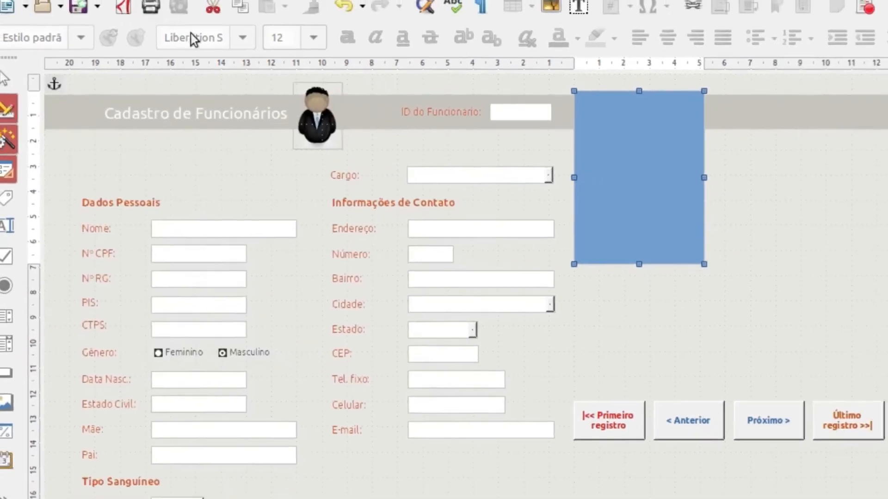
pyautogui.click(880, 9)
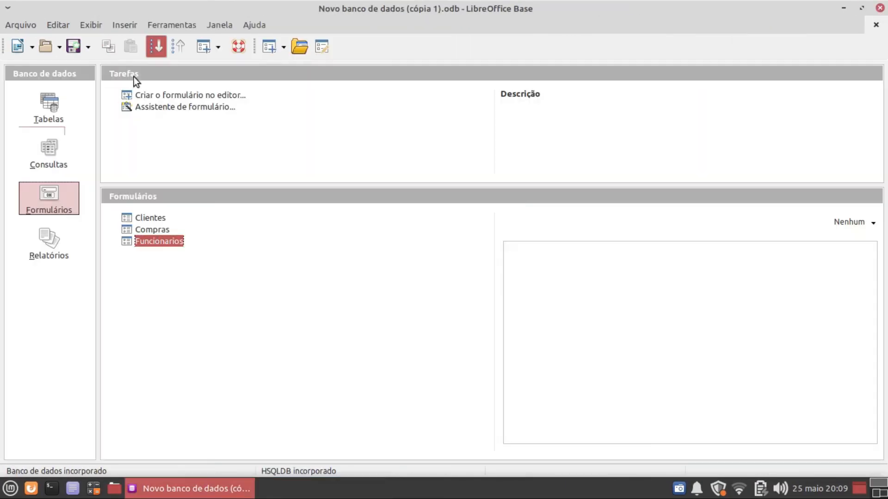
# Open the Funcionarios form and insert Milena.jpg into record 1's photo control and Gabriela.jpg into record 2's.
pyautogui.doubleClick(159, 242)
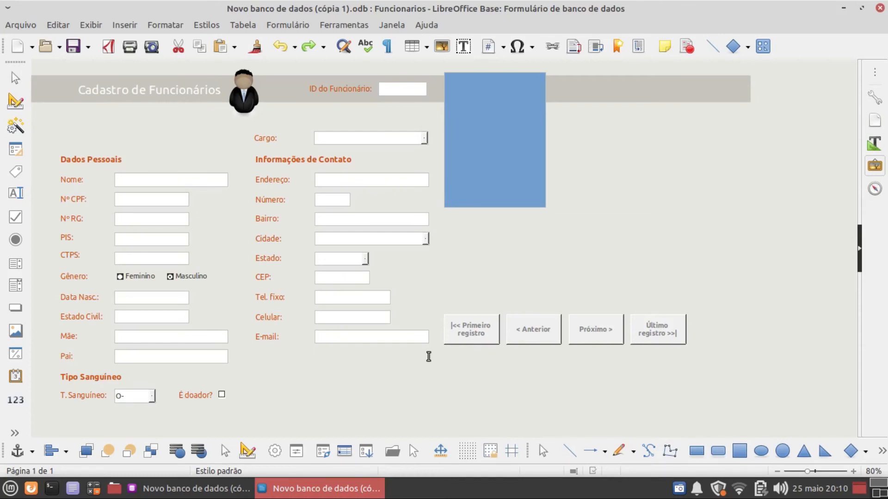
pyautogui.doubleClick(493, 177)
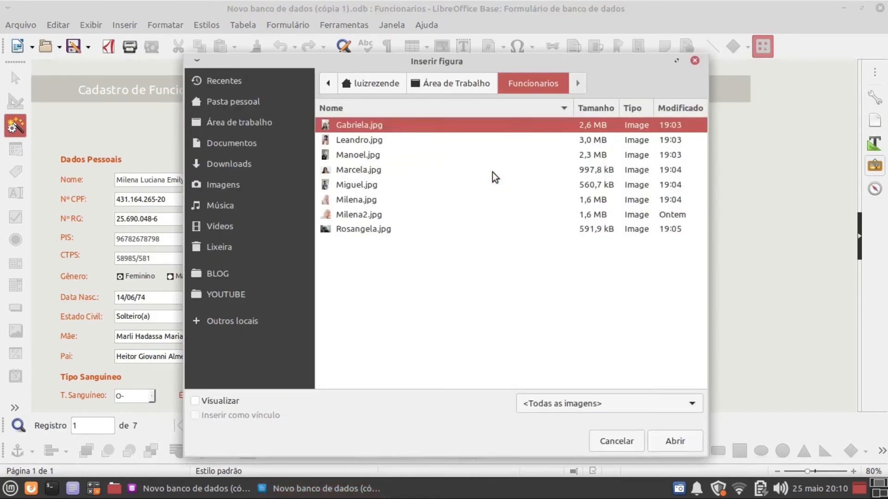
pyautogui.doubleClick(358, 201)
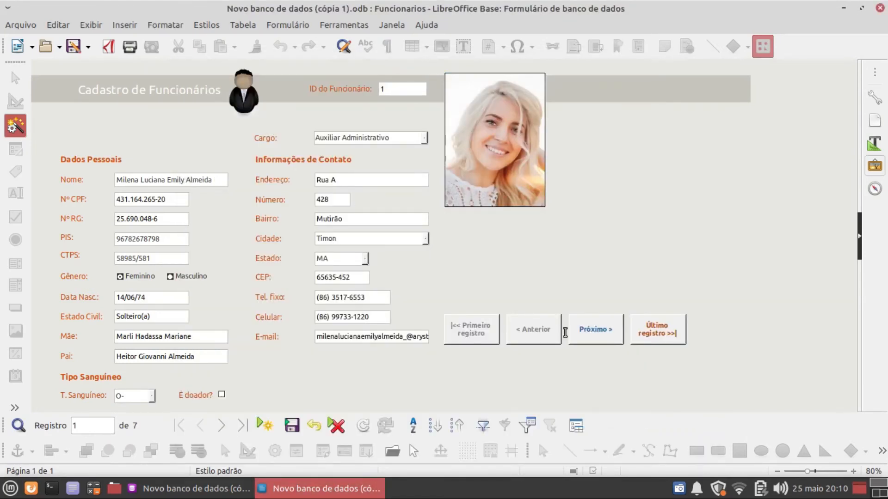
pyautogui.click(594, 330)
pyautogui.doubleClick(484, 175)
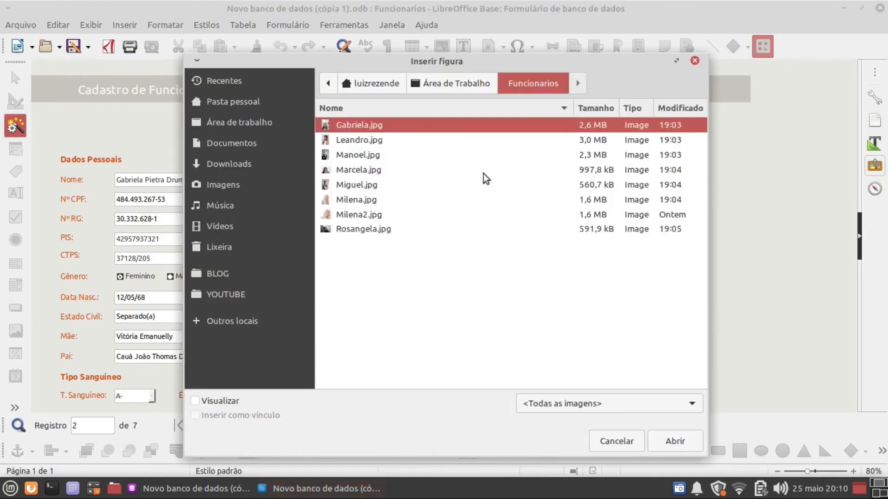
pyautogui.doubleClick(367, 124)
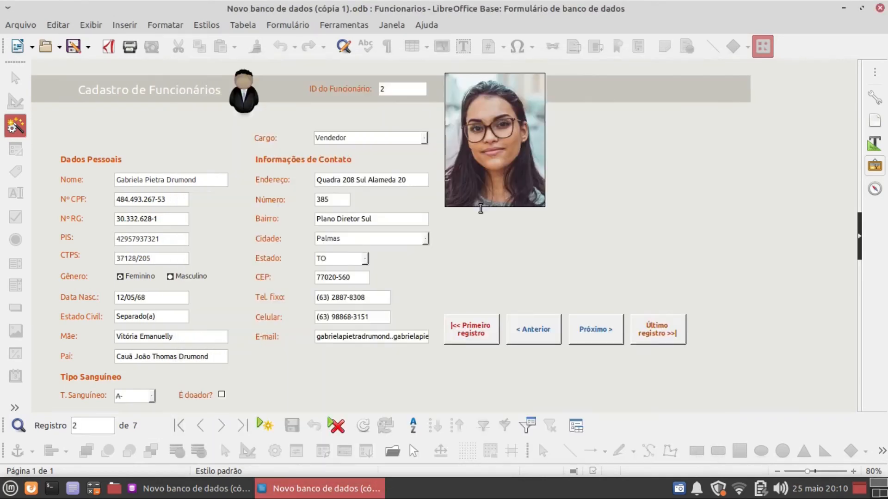
# Insert Leandro.jpg into record 3's photo control and Miguel.jpg into record 4's.
pyautogui.click(591, 339)
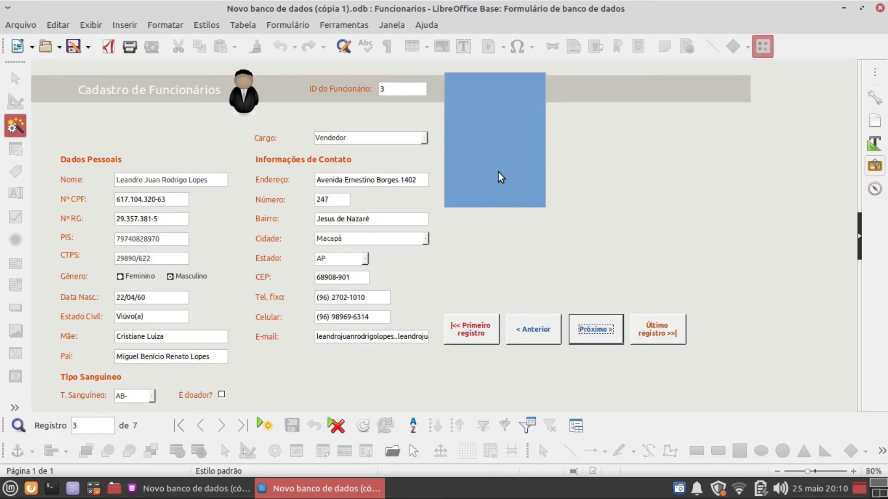
pyautogui.doubleClick(499, 176)
pyautogui.doubleClick(363, 141)
pyautogui.click(581, 330)
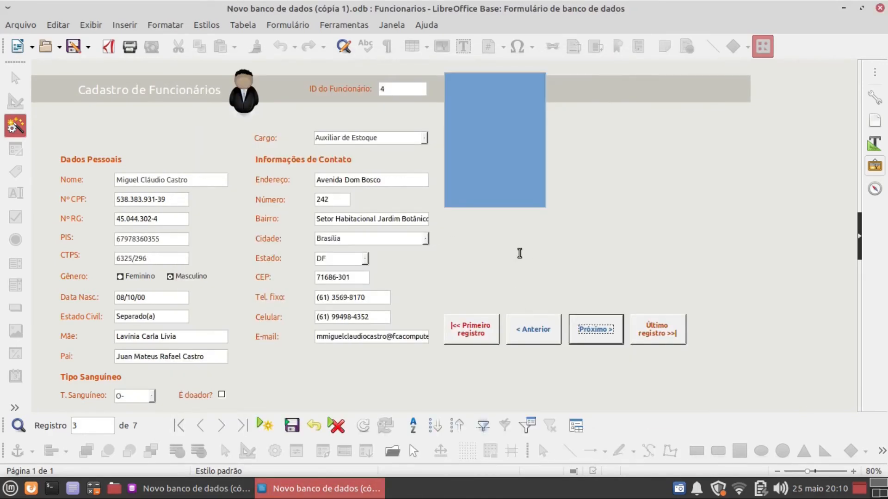
pyautogui.doubleClick(486, 180)
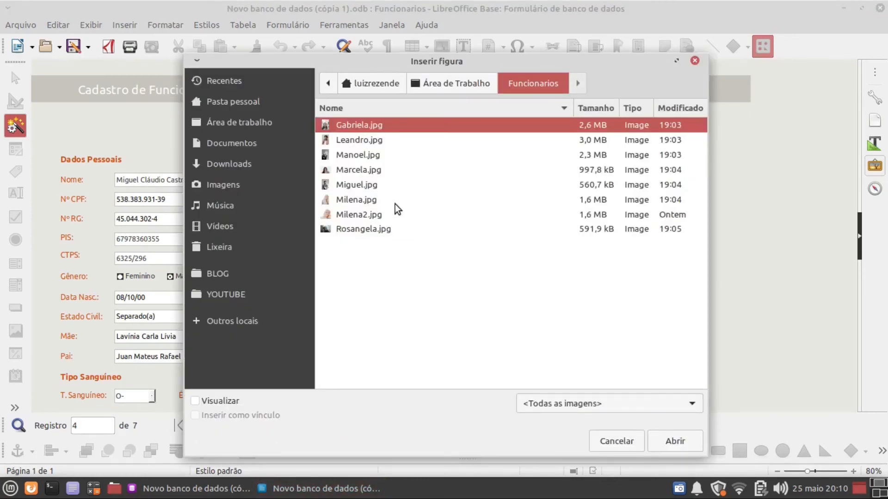
pyautogui.doubleClick(352, 184)
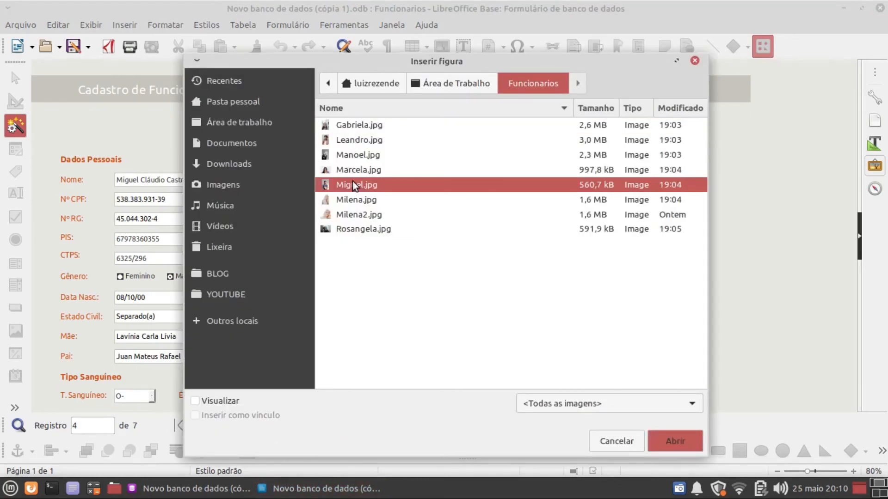
# Insert Marcela.jpg into record 5's photo control and Manoel.jpg into record 6's.
pyautogui.click(578, 325)
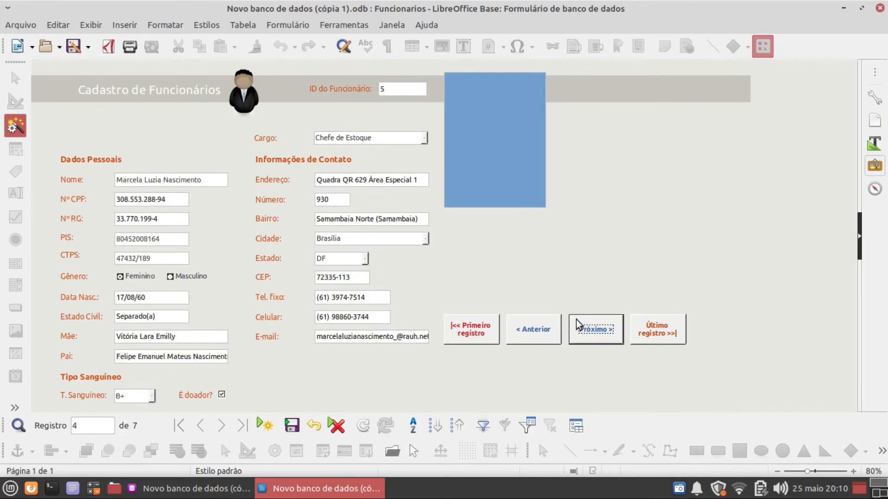
pyautogui.doubleClick(498, 172)
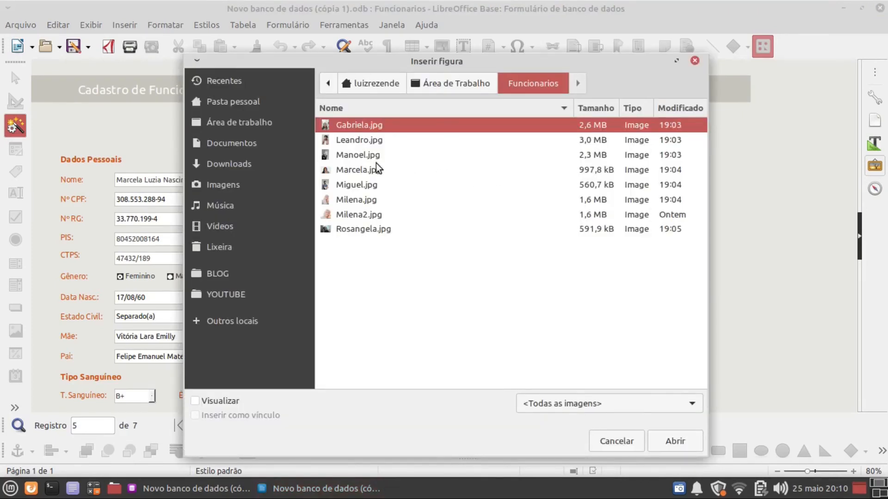
pyautogui.doubleClick(362, 169)
pyautogui.click(578, 327)
pyautogui.doubleClick(481, 160)
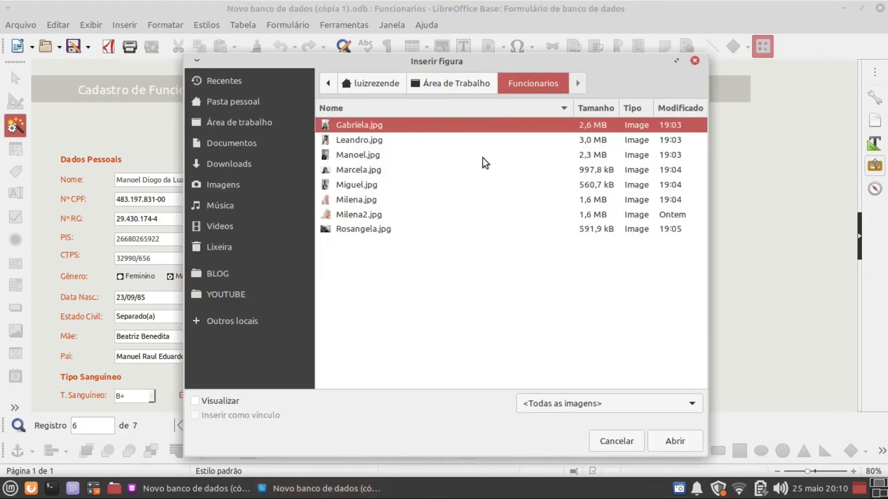
pyautogui.doubleClick(364, 160)
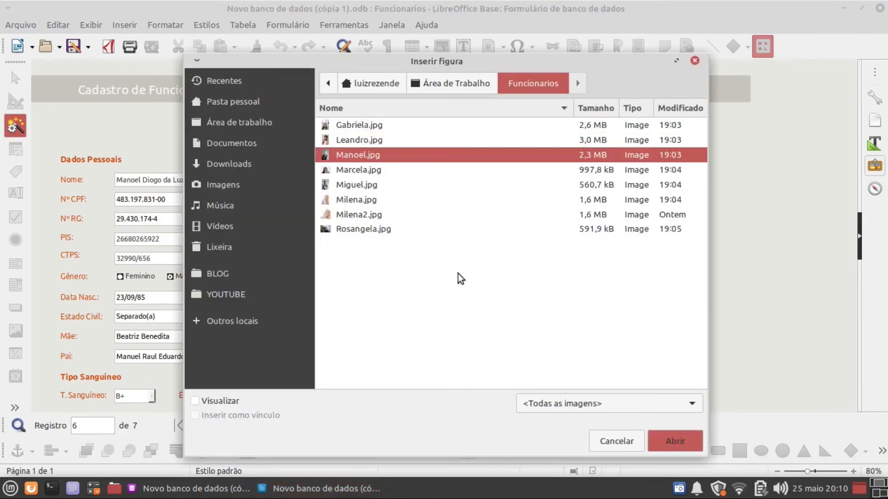
# Insert Rosangela.jpg into record 7's photo control.
pyautogui.click(591, 341)
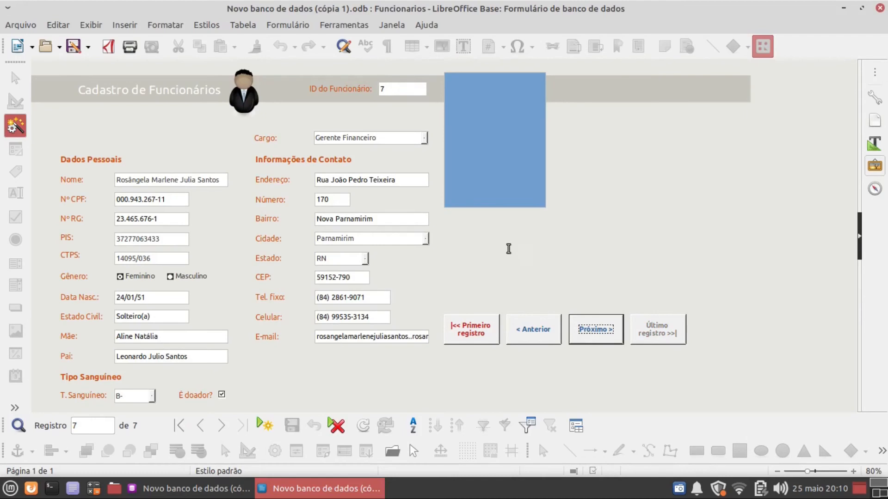
pyautogui.doubleClick(504, 168)
pyautogui.doubleClick(374, 229)
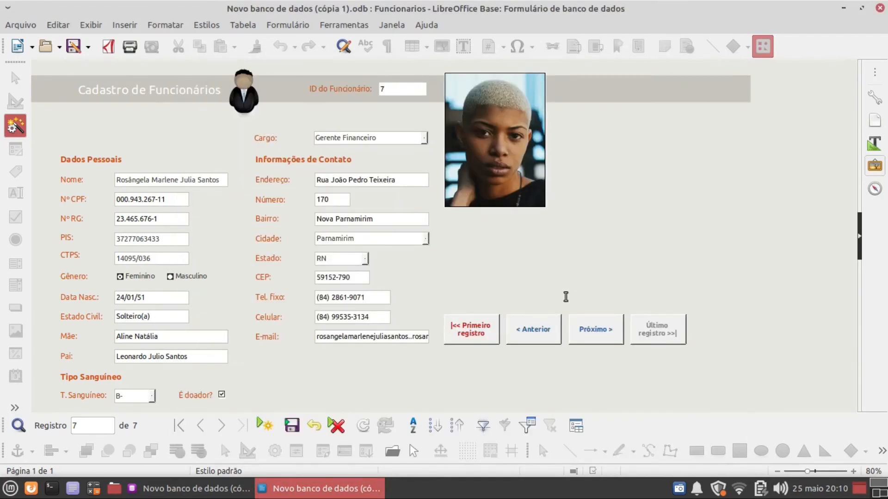
# Go back through the employee records to the first one and forward to the last, checking each inserted photo.
pyautogui.click(537, 332)
pyautogui.click(537, 333)
pyautogui.click(538, 333)
pyautogui.click(537, 333)
pyautogui.click(538, 333)
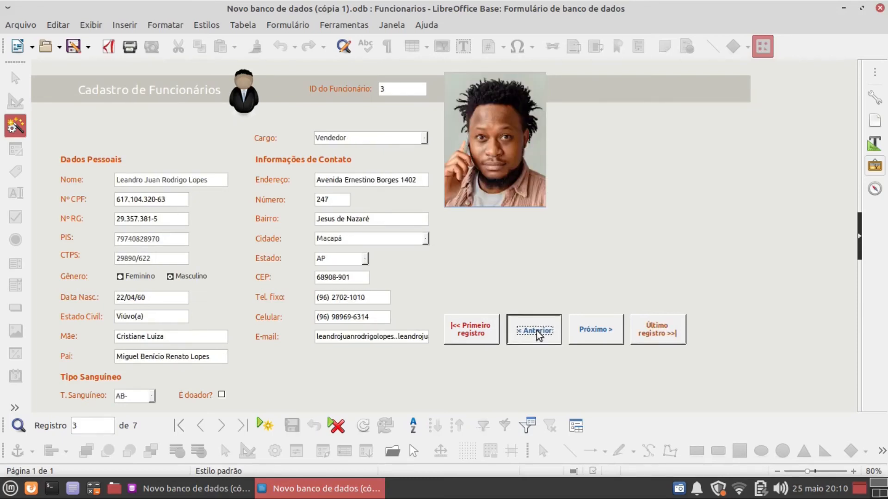
pyautogui.click(537, 332)
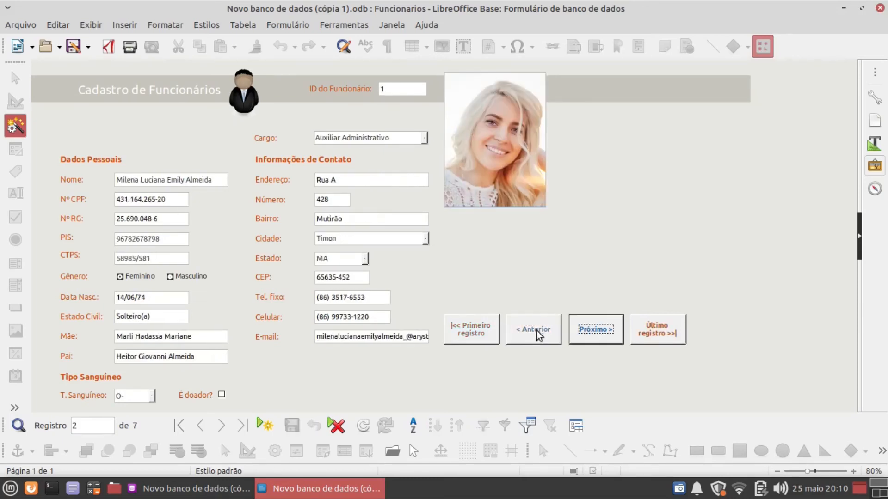
pyautogui.click(595, 330)
pyautogui.click(595, 331)
pyautogui.click(595, 330)
pyautogui.click(595, 330)
pyautogui.click(595, 331)
pyautogui.click(595, 331)
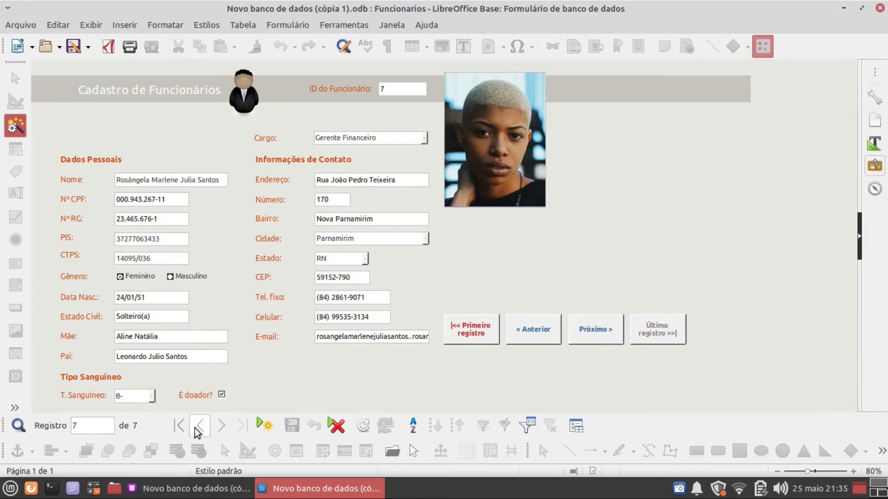
# Review the photos from record 7 back to record 1, and forward again through to the blank new record.
pyautogui.click(199, 426)
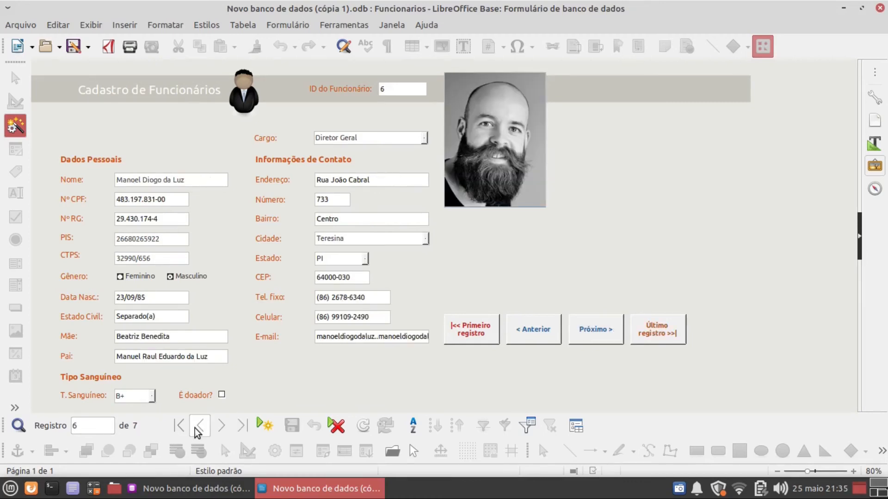
pyautogui.click(199, 425)
pyautogui.click(199, 426)
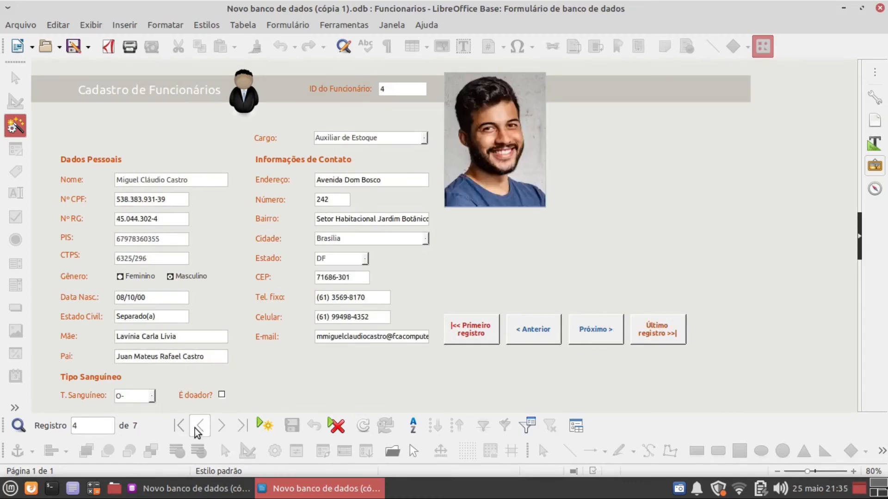
pyautogui.click(199, 425)
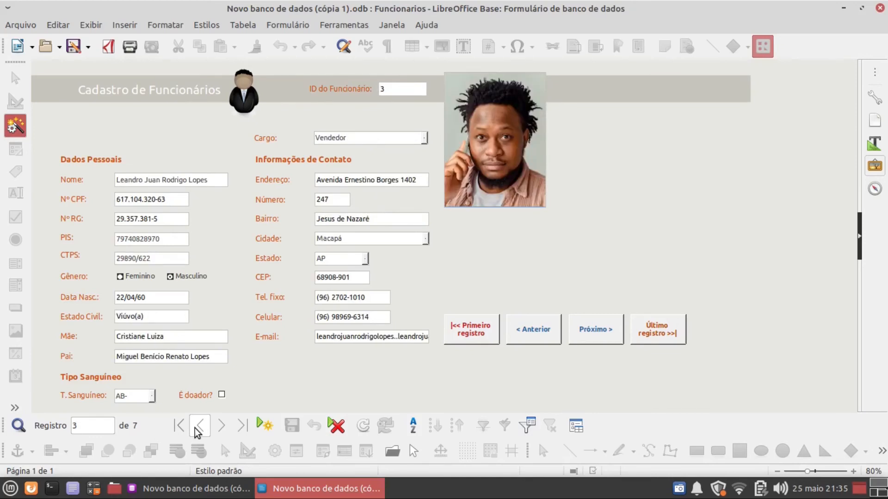
pyautogui.click(199, 425)
pyautogui.click(199, 425)
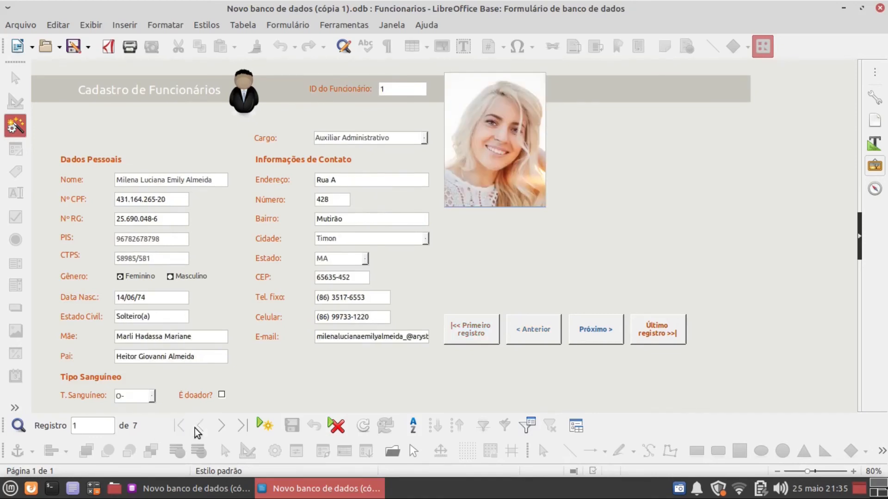
pyautogui.click(221, 425)
pyautogui.click(216, 431)
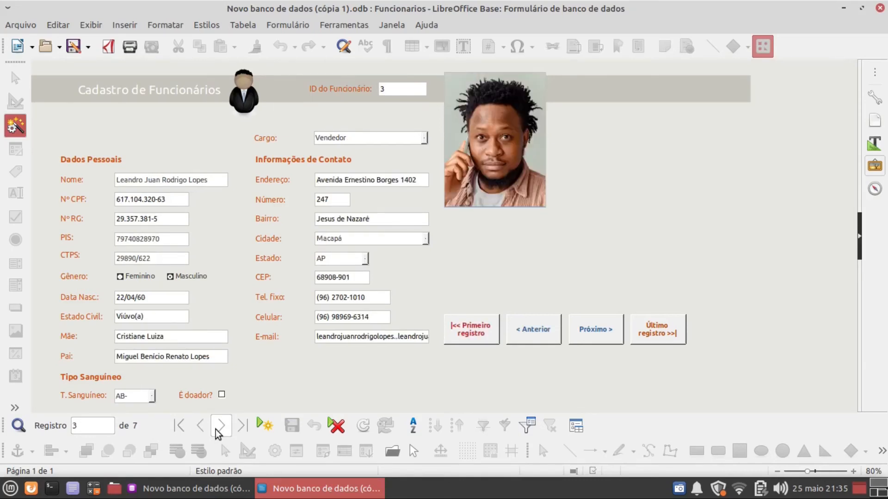
pyautogui.click(216, 431)
pyautogui.click(216, 430)
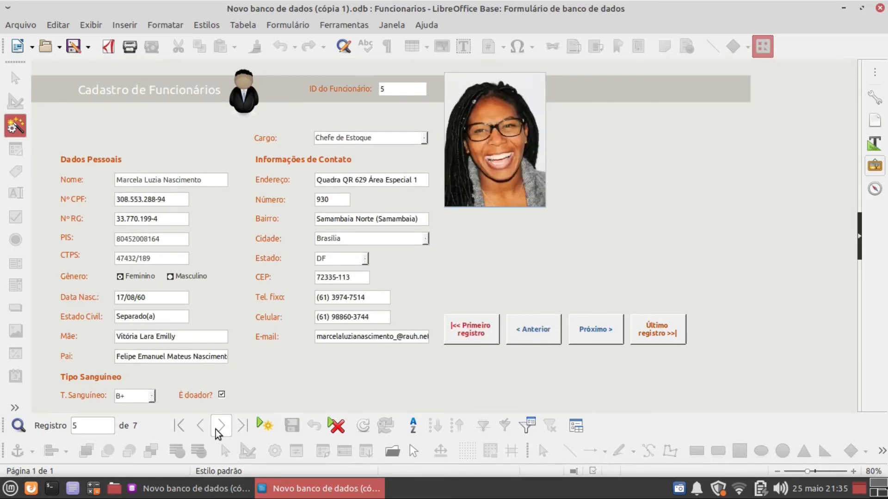
pyautogui.click(216, 431)
pyautogui.click(216, 430)
pyautogui.click(216, 431)
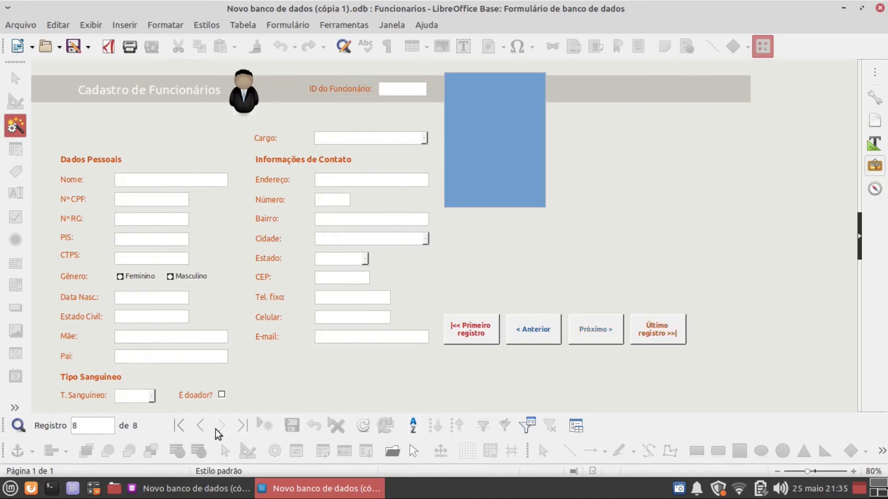
# Step back from the blank new record to the first employee record, examining how each photo loads.
pyautogui.click(198, 430)
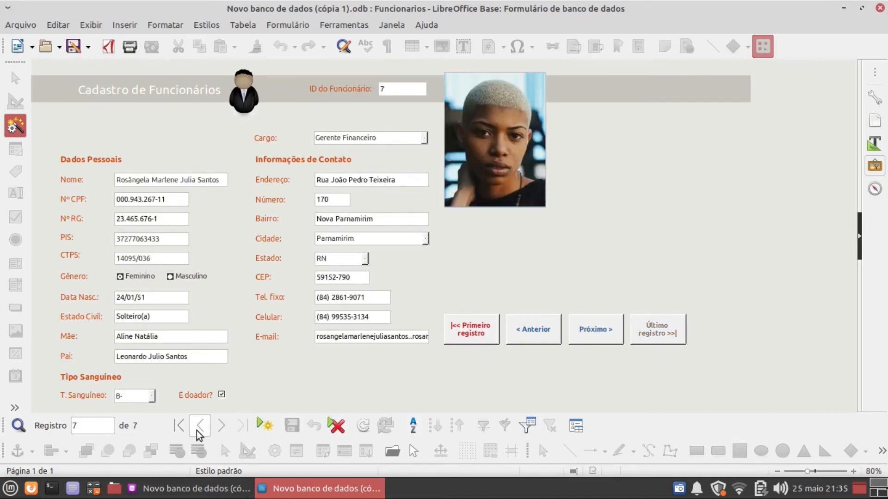
pyautogui.click(198, 430)
pyautogui.click(199, 434)
pyautogui.click(199, 434)
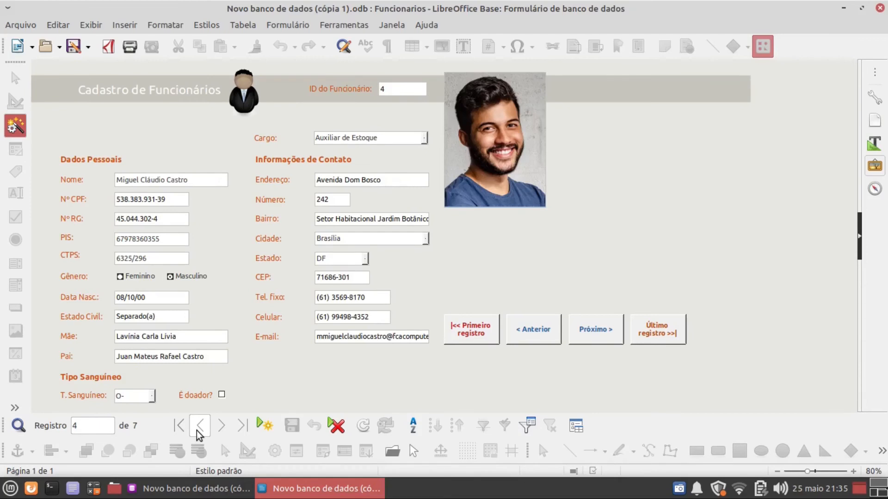
pyautogui.click(198, 433)
pyautogui.click(197, 432)
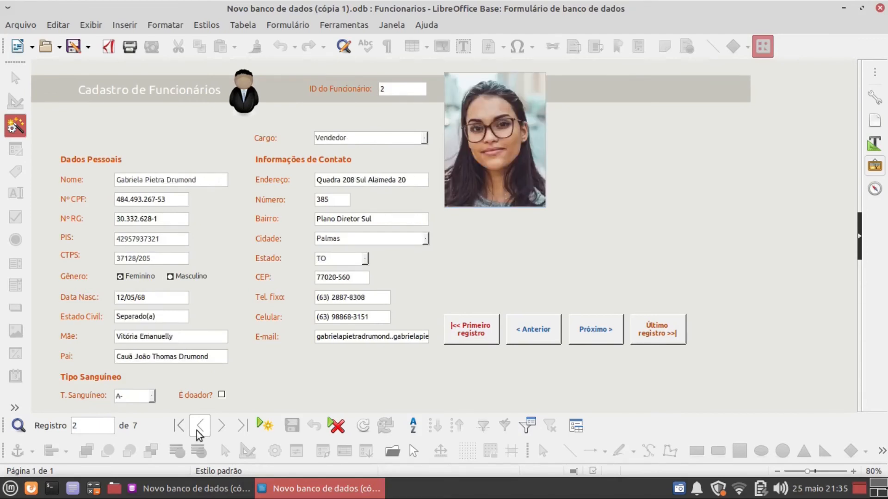
pyautogui.click(199, 434)
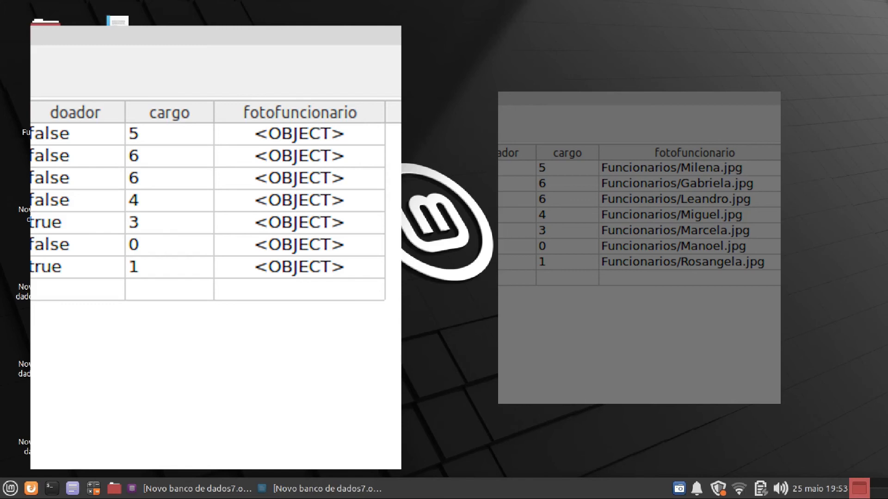
# Close the Funcionarios table data view and close the database copy, saving its changes.
pyautogui.hotkey('alt', 'Tab')
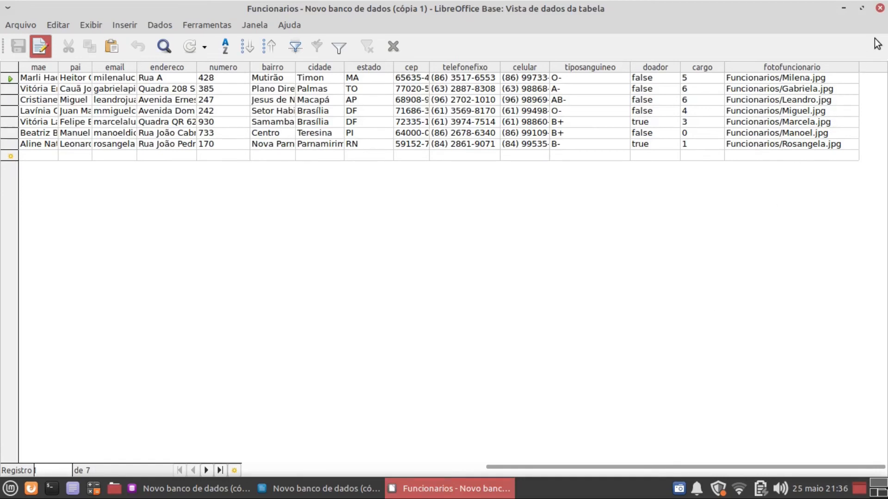
pyautogui.click(879, 11)
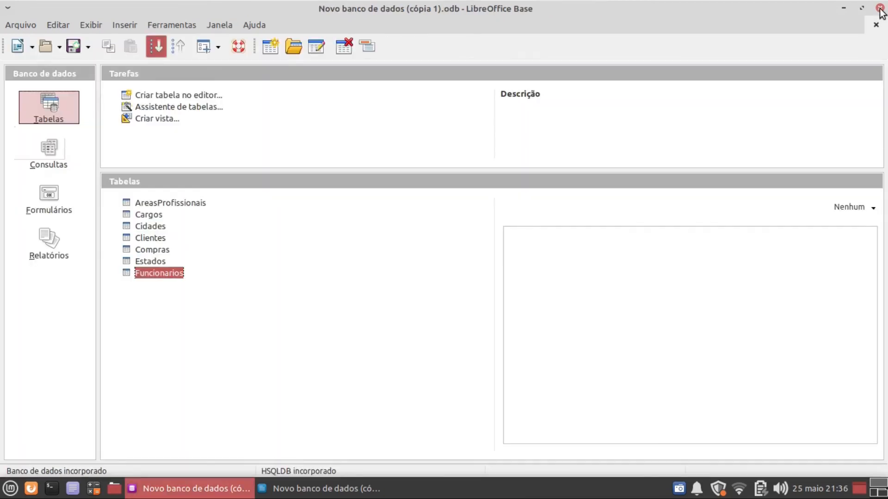
pyautogui.click(880, 10)
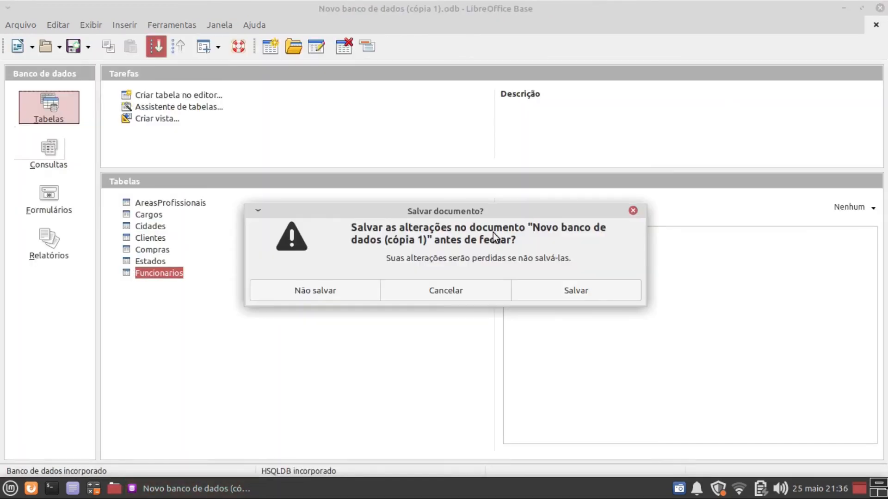
pyautogui.click(545, 289)
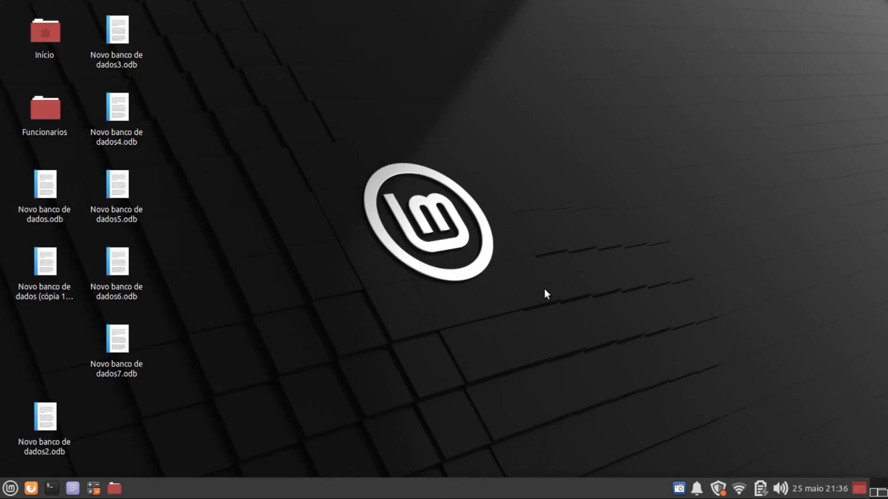
# Open the Área de Trabalho folder in the file manager and compare the sizes of the Novo banco de dados files.
pyautogui.click(116, 489)
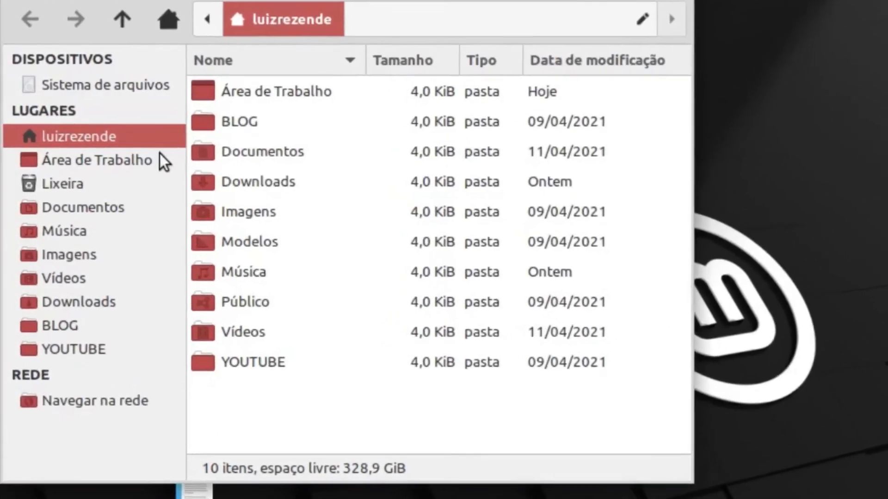
pyautogui.click(120, 147)
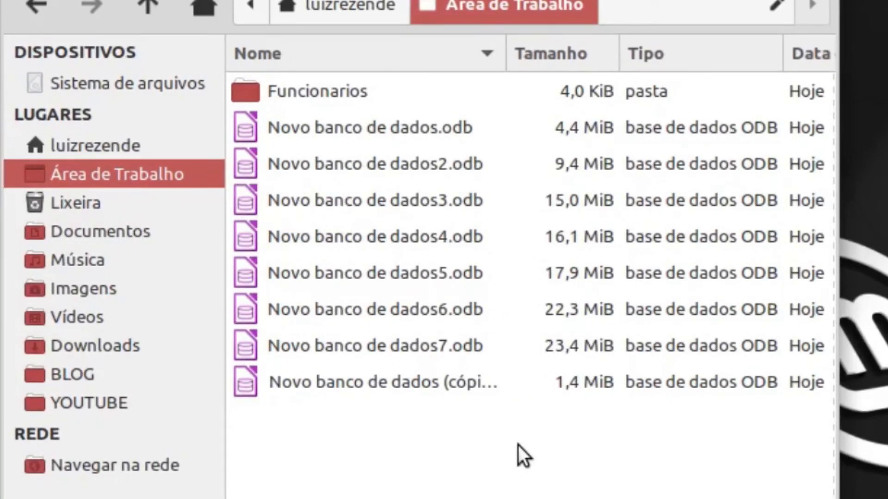
pyautogui.click(413, 127)
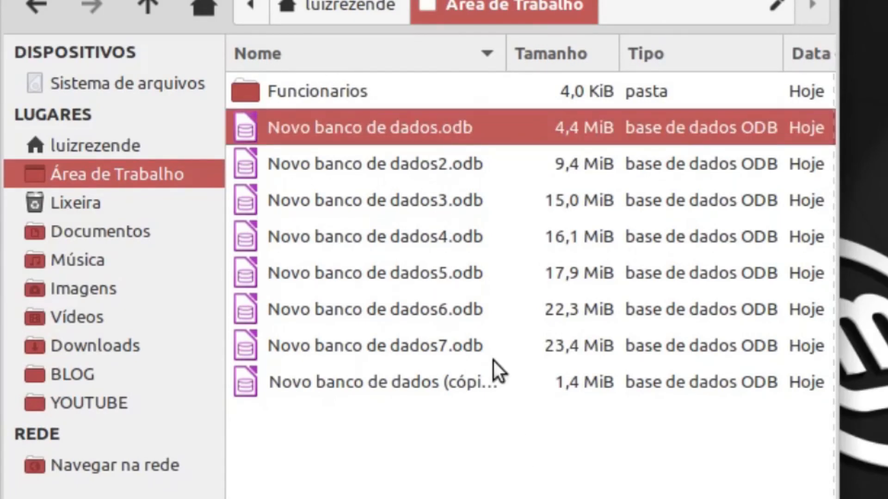
pyautogui.press('Down')
pyautogui.press('Down')
pyautogui.press('Down')
pyautogui.press('Down')
pyautogui.press('Down')
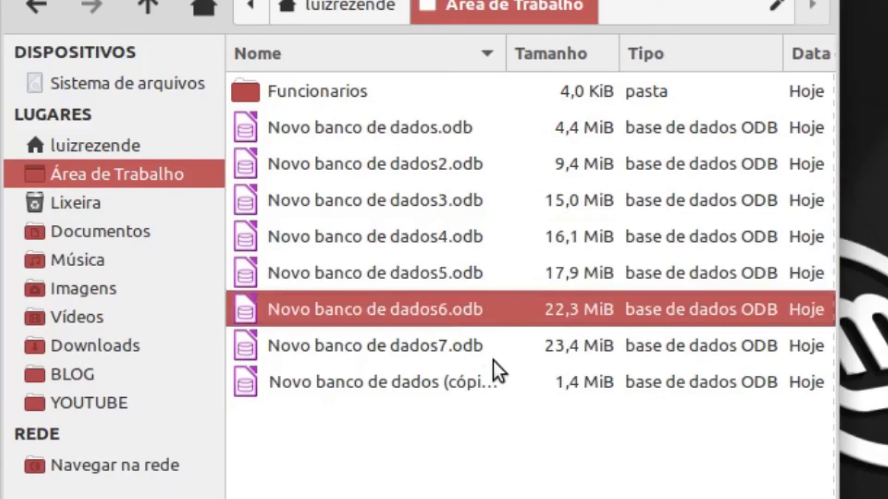
pyautogui.press('Down')
pyautogui.press('Up')
pyautogui.press('Up')
pyautogui.press('Up')
pyautogui.press('Up')
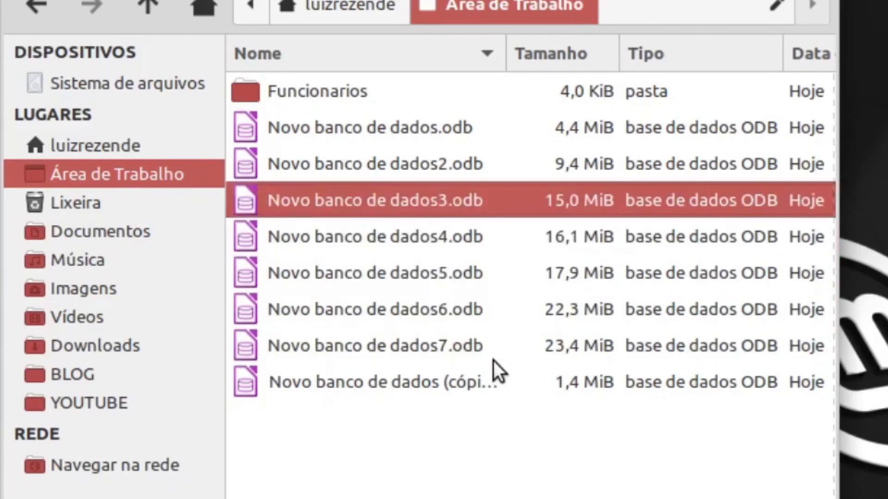
pyautogui.press('Up')
pyautogui.press('Up')
pyautogui.press('Down')
pyautogui.press('Down')
pyautogui.press('Down')
pyautogui.press('Down')
pyautogui.press('Down')
pyautogui.press('Down')
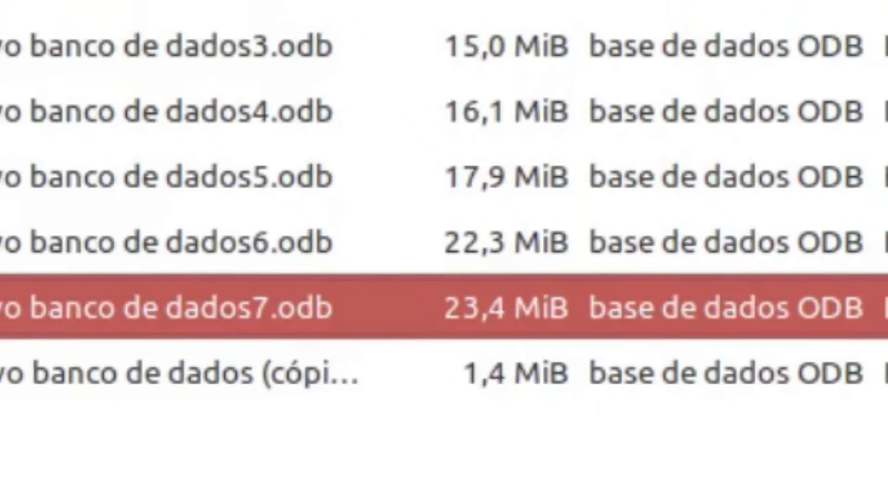
# Examine the file size of each database in turn, from Novo banco de dados.odb to Novo banco de dados7.odb.
pyautogui.click(410, 183)
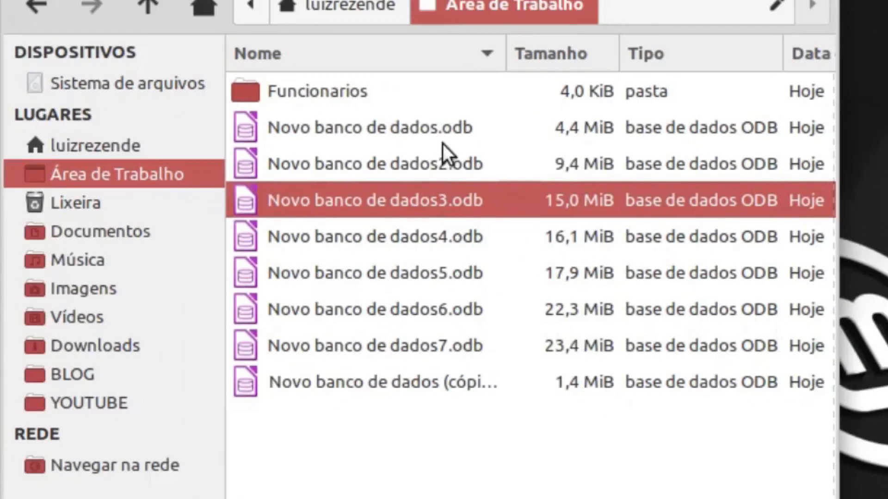
pyautogui.click(442, 143)
pyautogui.click(444, 171)
pyautogui.click(443, 200)
pyautogui.click(439, 239)
pyautogui.click(441, 279)
pyautogui.click(441, 309)
pyautogui.click(437, 346)
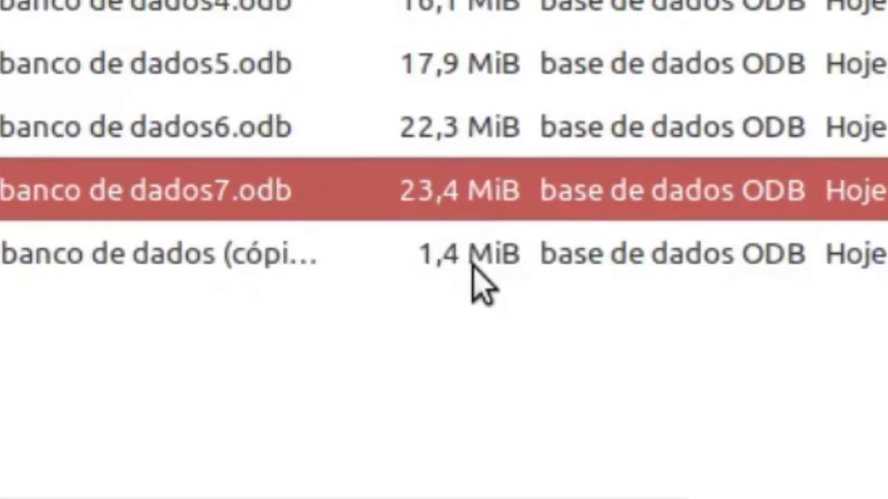
# Compare the file size of Novo banco de dados (cópia 1).odb with that of Novo banco de dados7.odb.
pyautogui.click(585, 389)
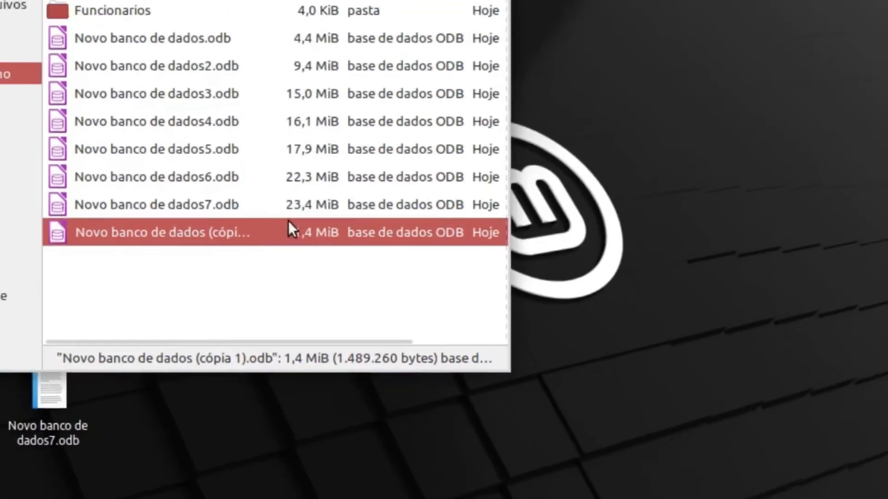
pyautogui.click(291, 210)
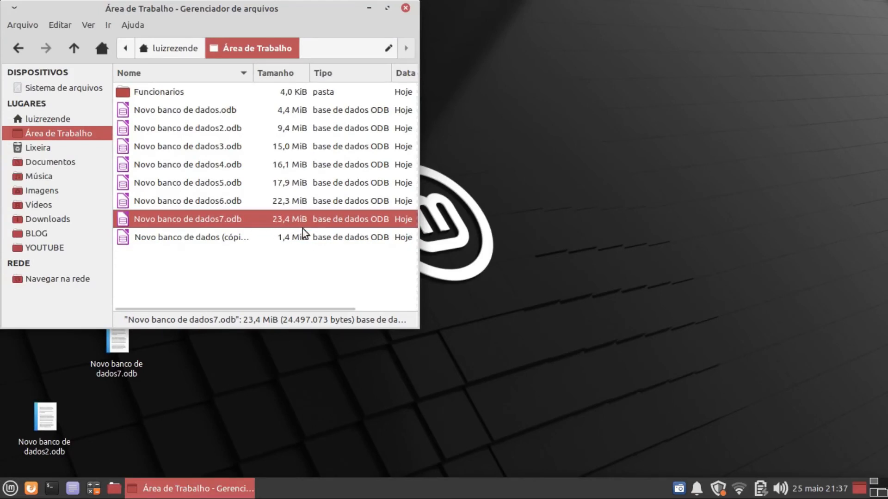
pyautogui.click(290, 240)
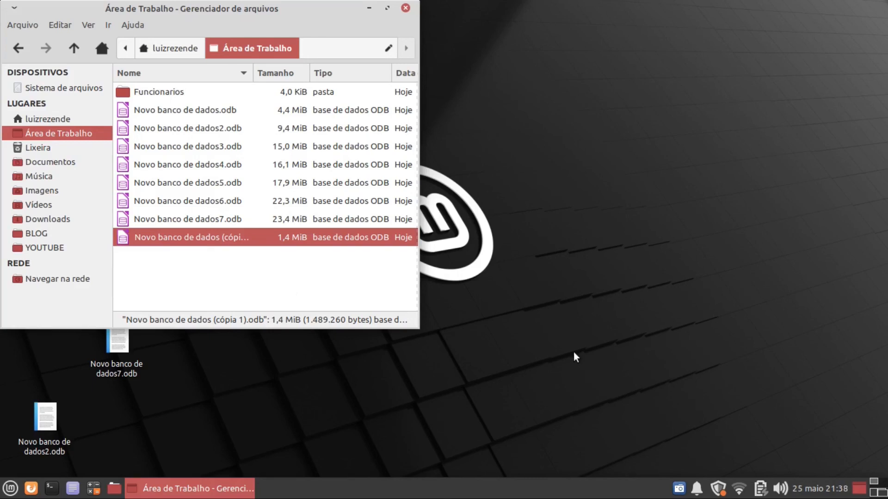
# Open the database Novo banco de dados (cópia 1).odb from the file manager and open its Funcionarios form.
pyautogui.moveTo(285, 5); pyautogui.dragTo(534, 71)
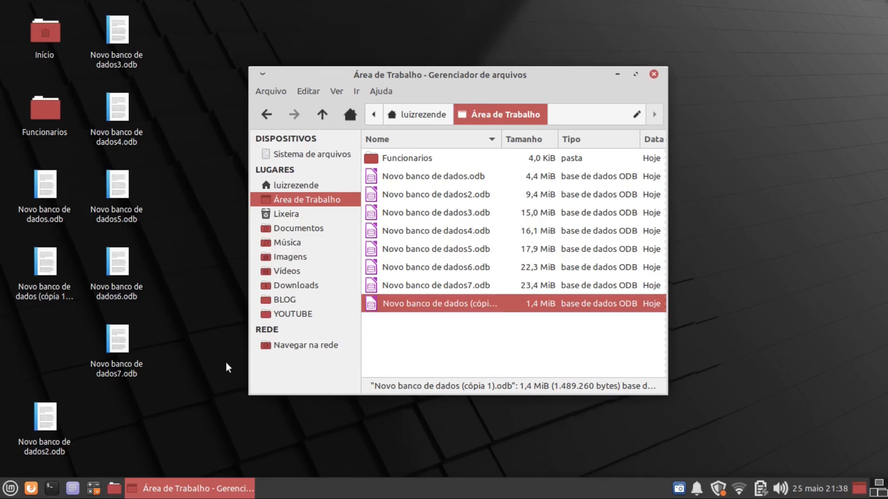
pyautogui.doubleClick(390, 306)
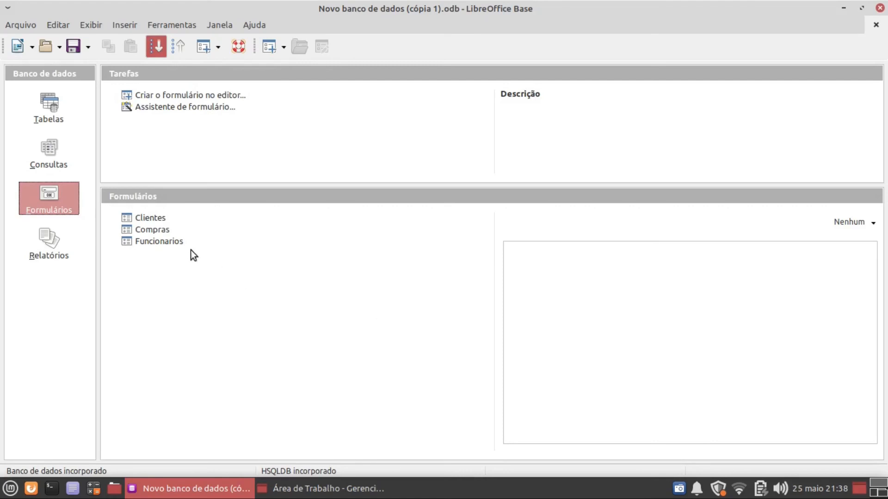
pyautogui.click(175, 243)
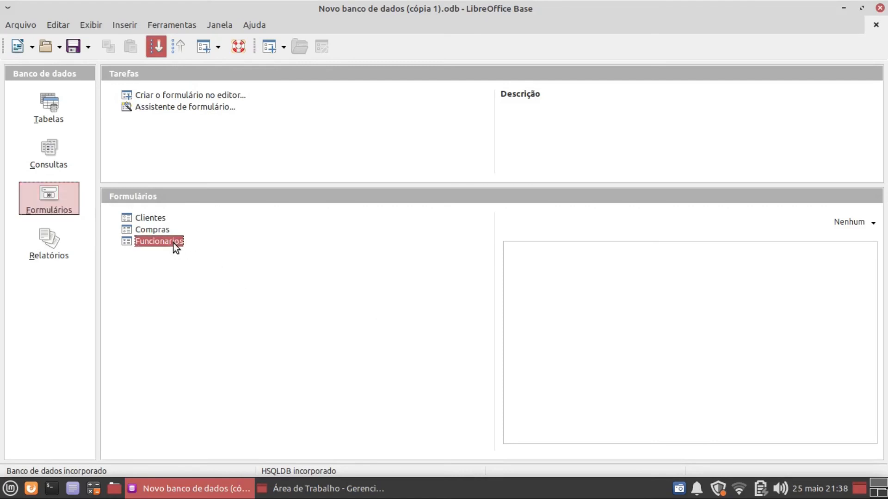
pyautogui.press('Return')
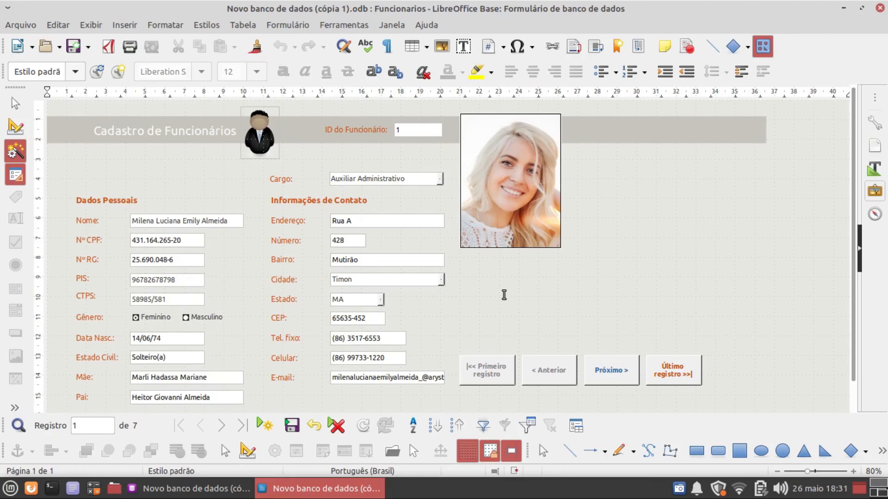
# Switch the Funcionarios form to design mode and open the employee photo control's properties at the Escala setting.
pyautogui.click(247, 450)
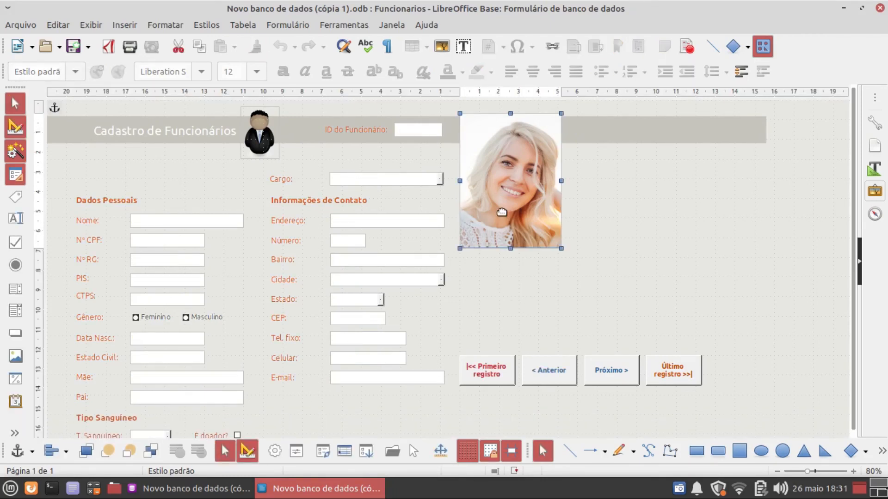
pyautogui.rightClick(502, 214)
pyautogui.click(554, 297)
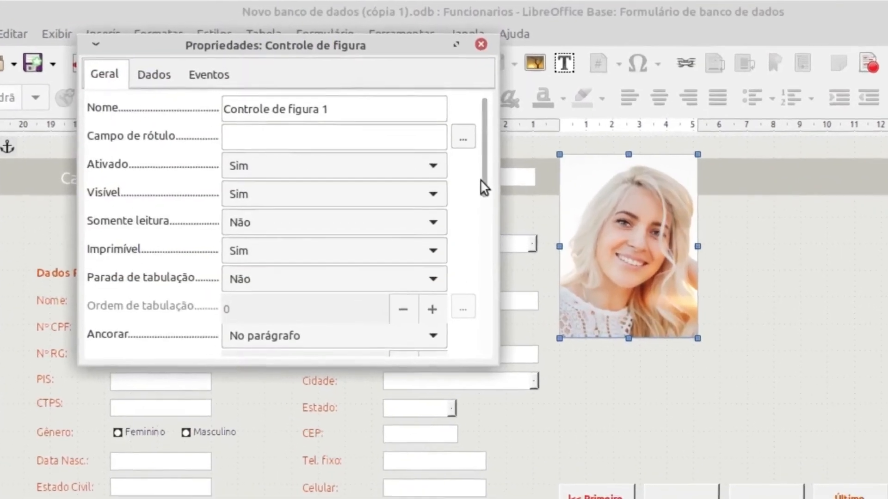
pyautogui.moveTo(463, 173); pyautogui.dragTo(472, 319)
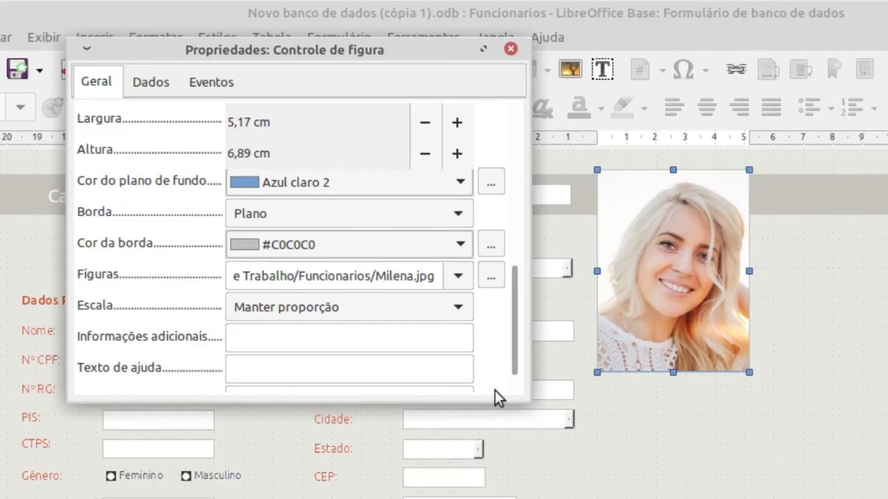
# Try the Escala option Não on the photo control, set it to Ajustar ao tamanho, and leave design mode.
pyautogui.click(462, 316)
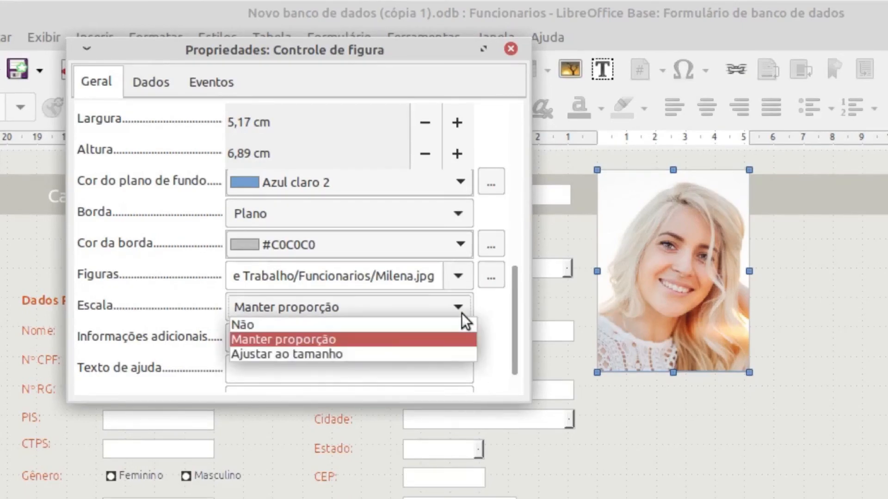
pyautogui.click(376, 324)
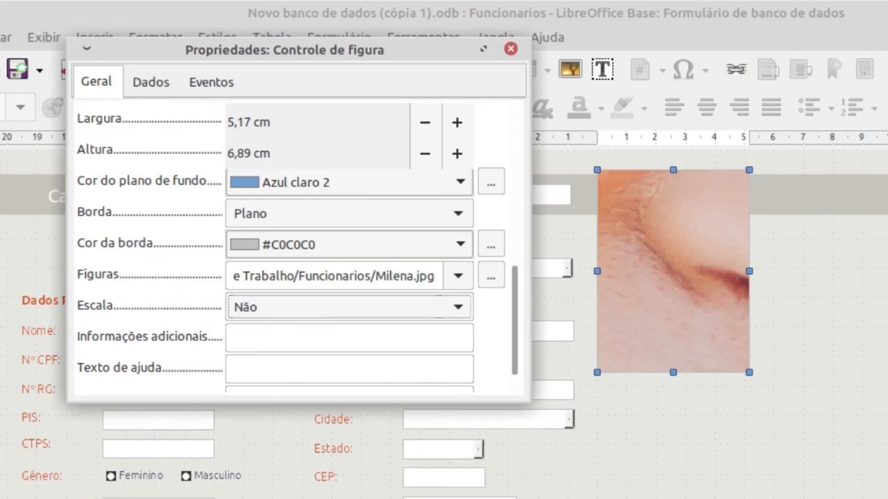
pyautogui.click(453, 312)
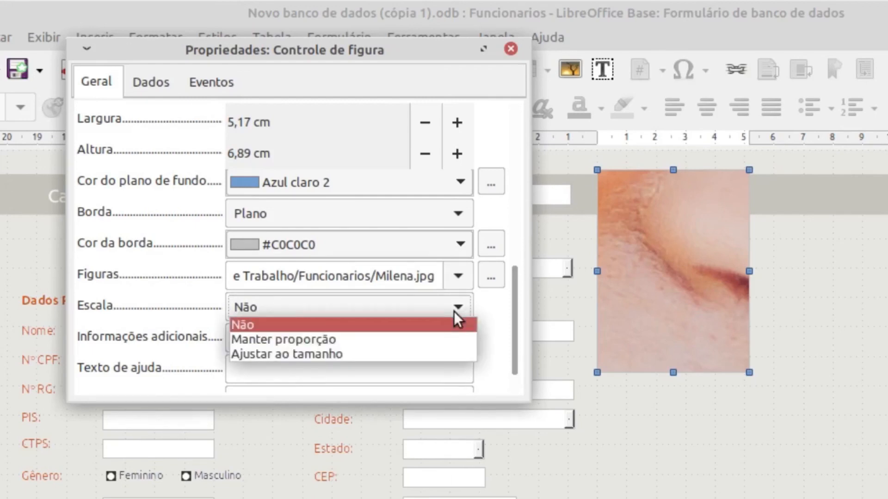
pyautogui.click(397, 356)
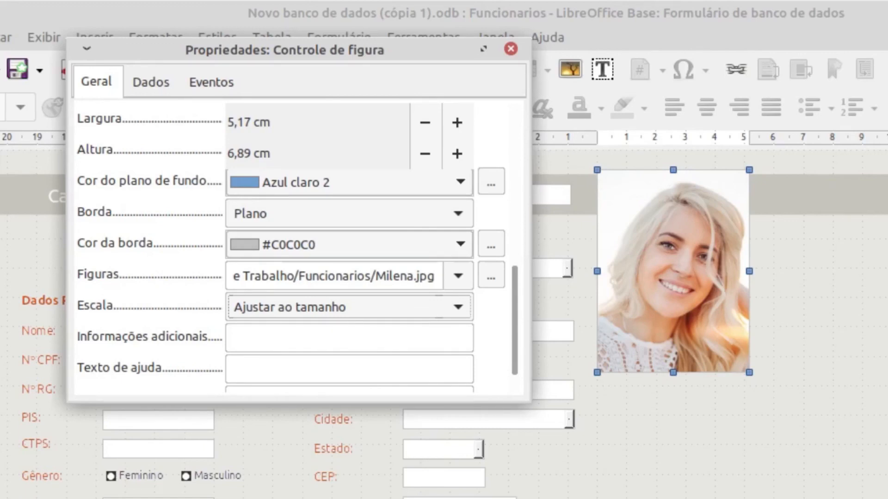
pyautogui.click(628, 495)
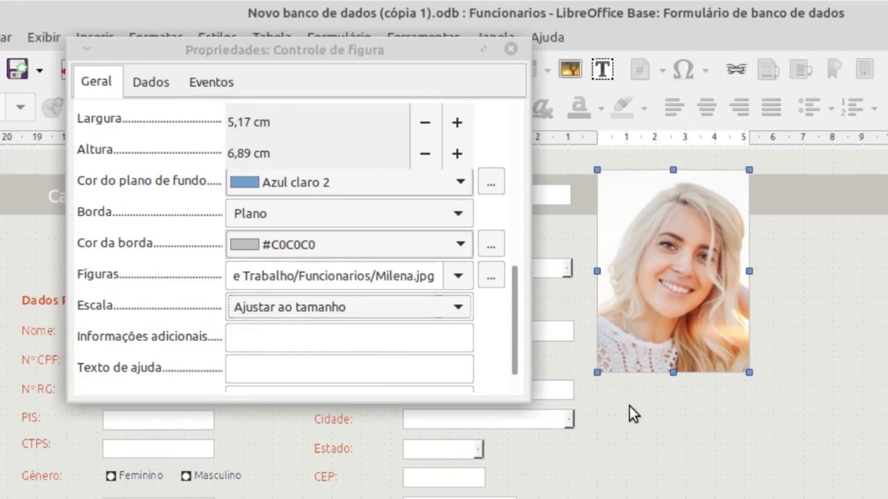
pyautogui.hotkey('ctrl', 'F8')
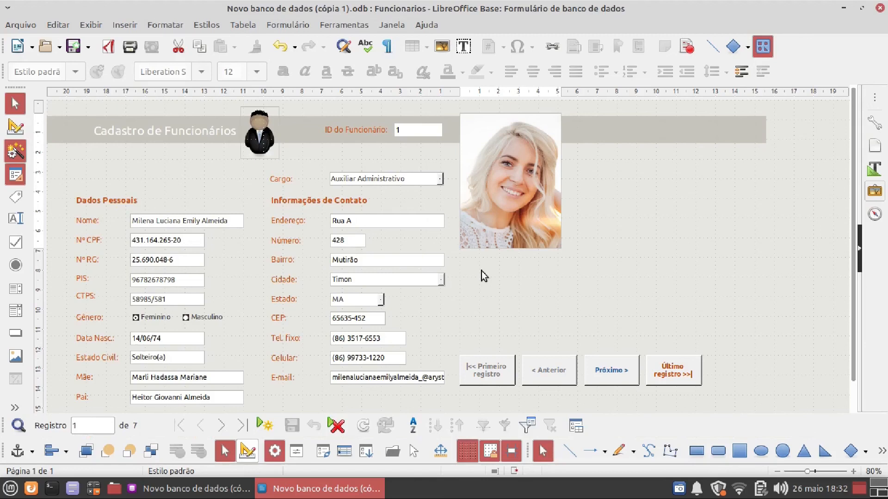
pyautogui.click(484, 276)
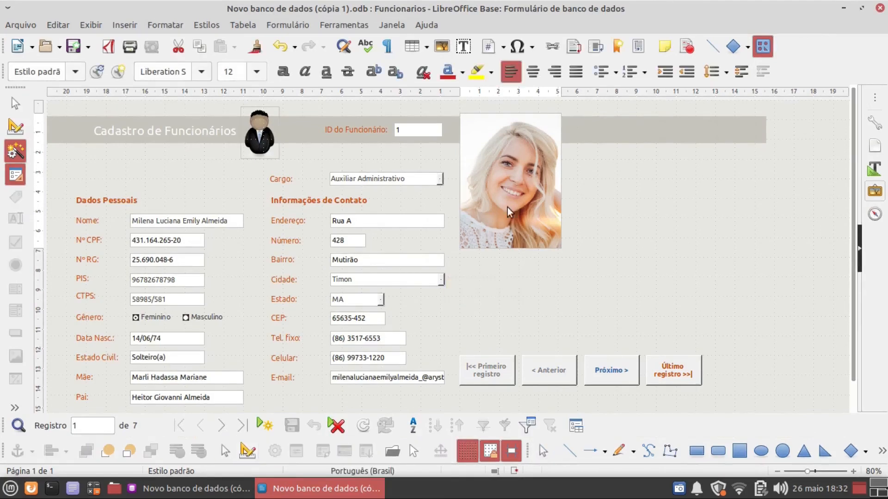
# Replace the first employee record's photo with Milena2.jpg from the Funcionarios folder.
pyautogui.rightClick(509, 183)
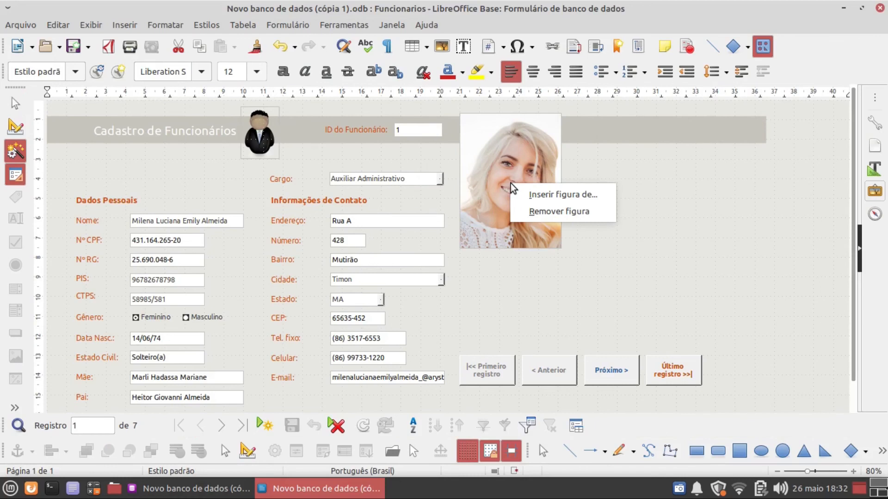
pyautogui.doubleClick(568, 202)
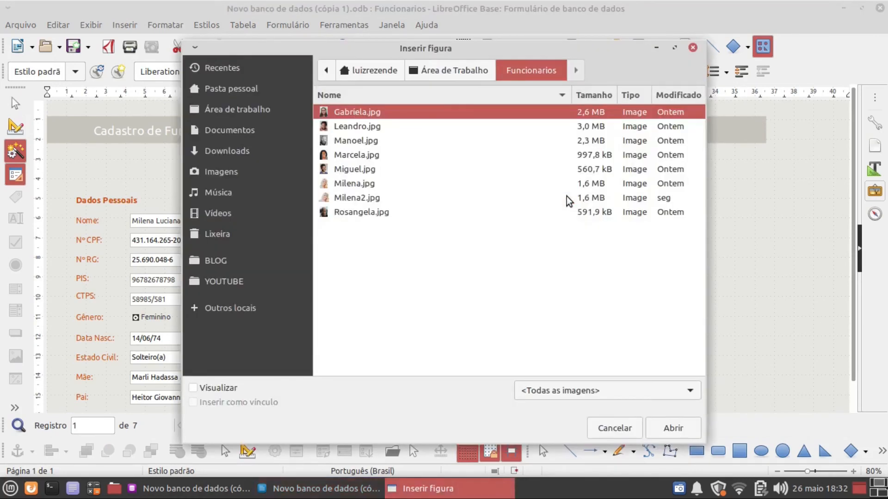
pyautogui.click(375, 197)
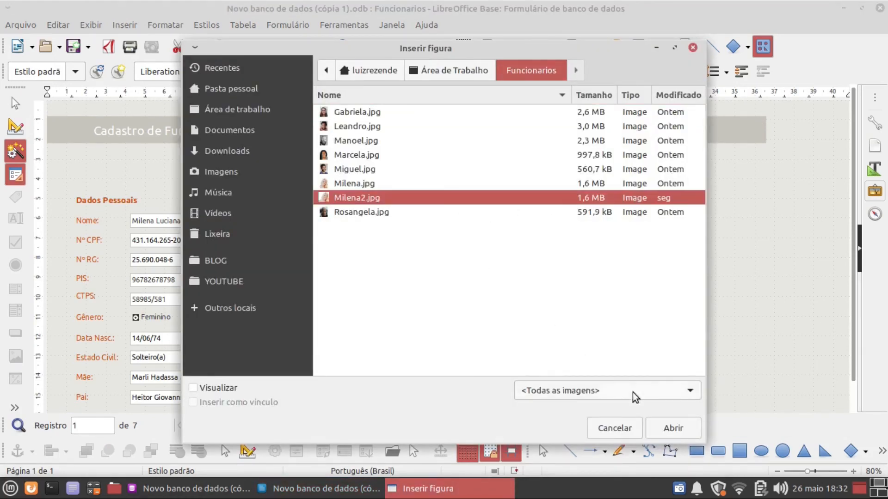
pyautogui.click(665, 428)
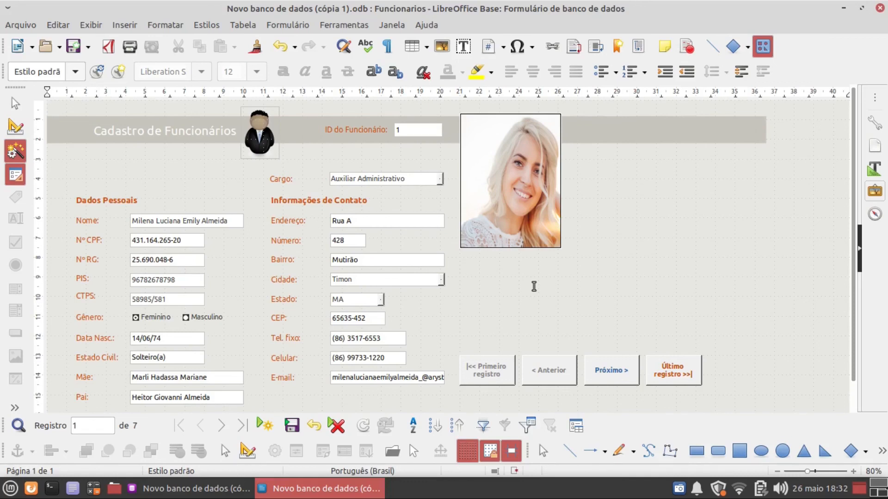
# Set the first employee record's photo back to Milena.jpg from the Funcionarios folder.
pyautogui.rightClick(516, 187)
pyautogui.press('Escape')
pyautogui.rightClick(516, 188)
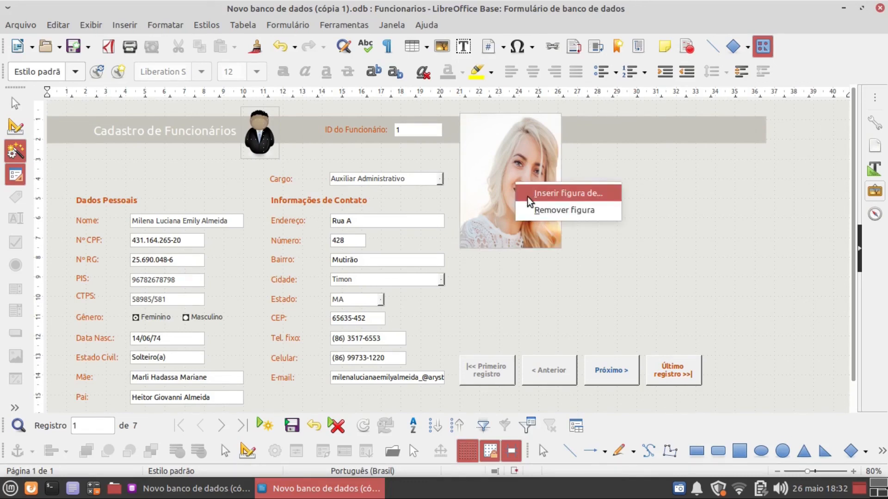
pyautogui.click(527, 194)
pyautogui.doubleClick(369, 185)
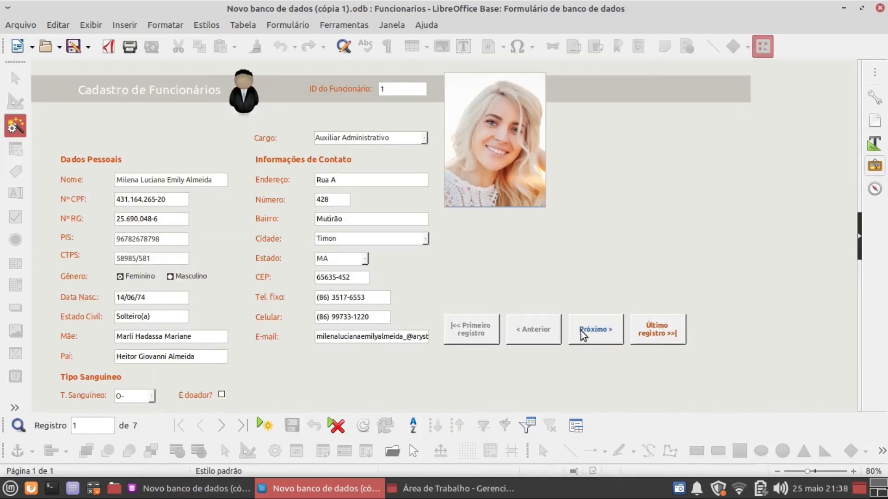
# Browse the employee records one by one from the first to the last, checking each linked photo.
pyautogui.click(581, 331)
pyautogui.click(581, 331)
pyautogui.click(581, 331)
pyautogui.click(580, 331)
pyautogui.click(581, 331)
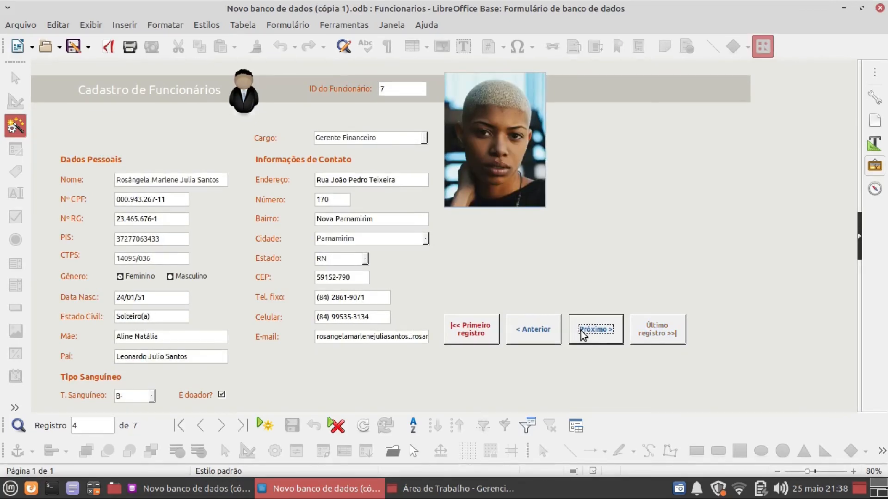